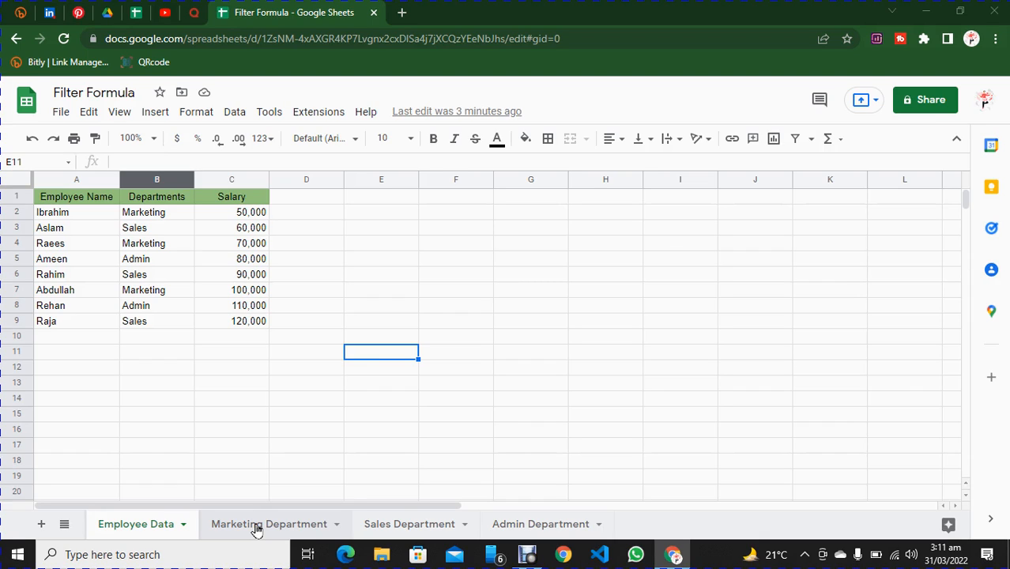
# Freeze the header row (row 1) of the Marketing Department sheet.
pyautogui.click(255, 529)
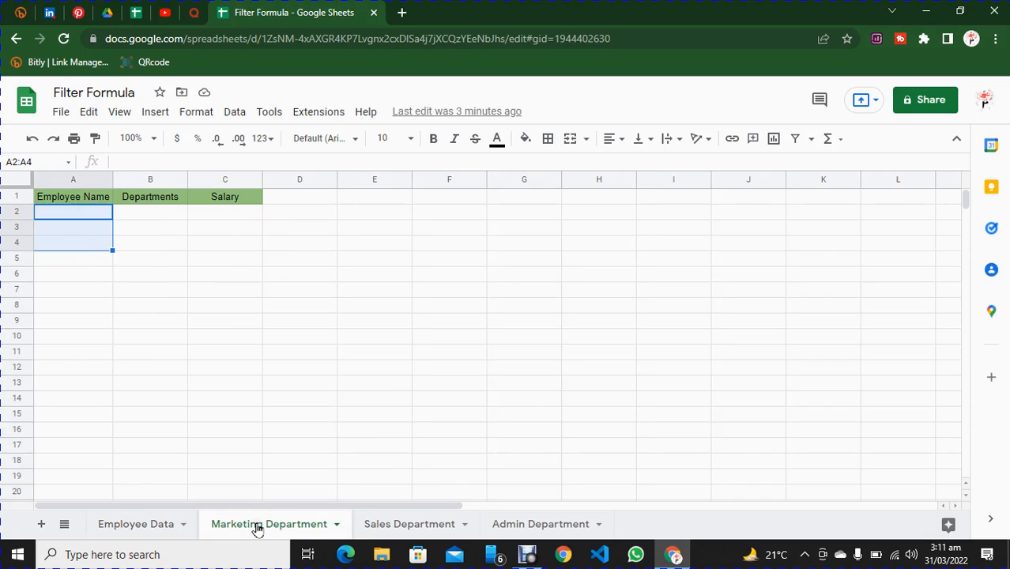
pyautogui.click(88, 211)
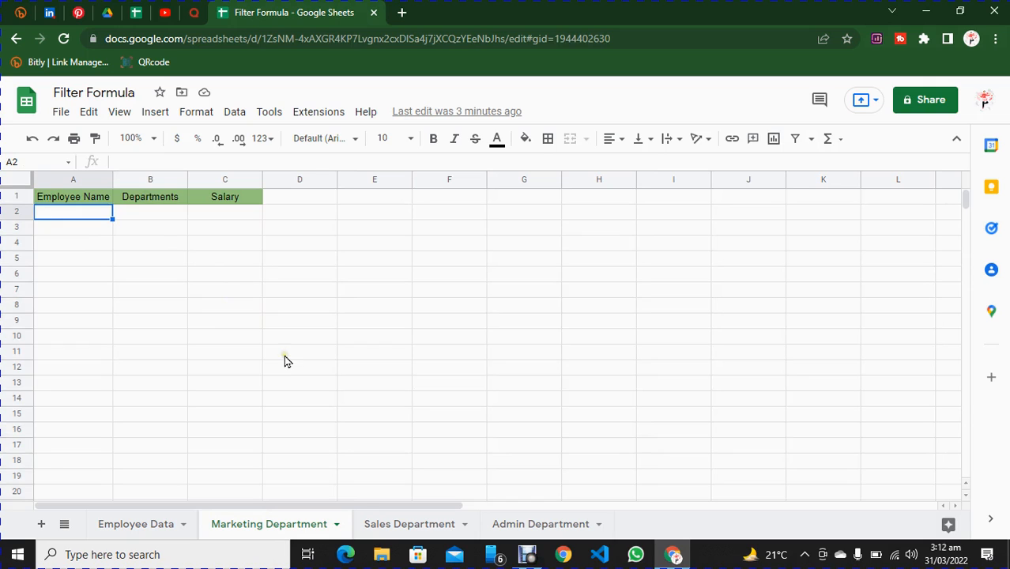
pyautogui.click(126, 524)
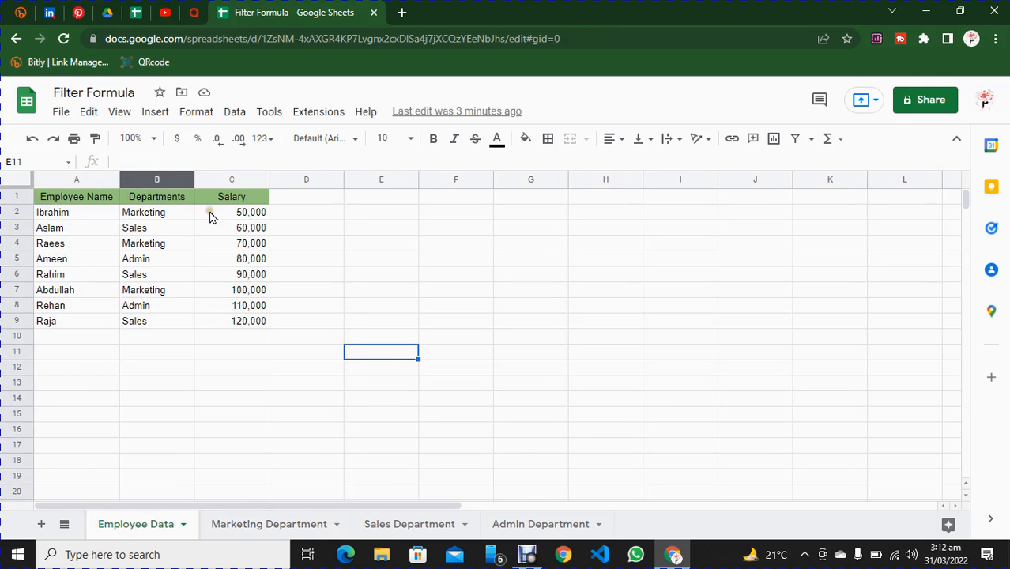
pyautogui.click(266, 524)
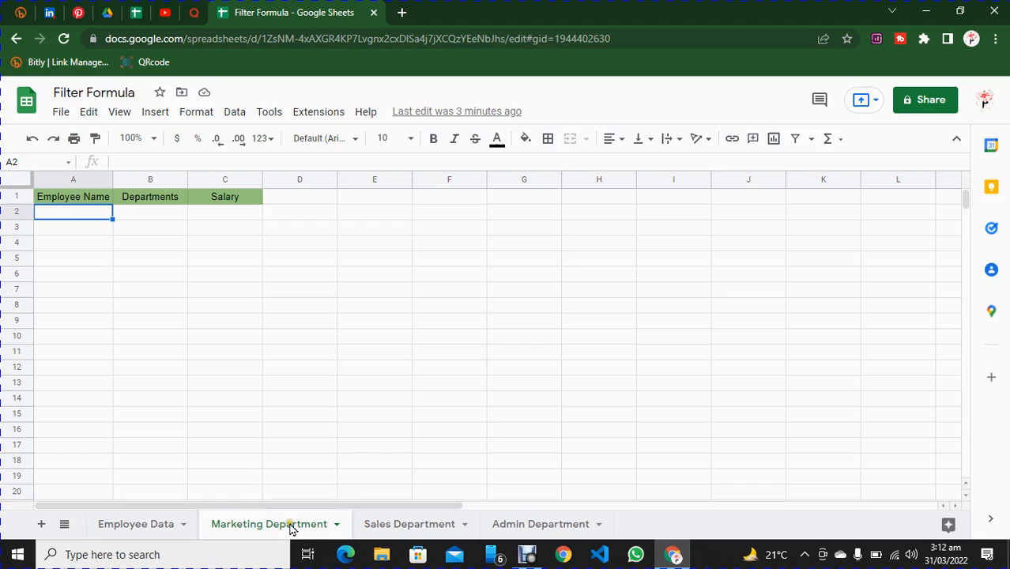
pyautogui.scroll(-5, 201, 250)
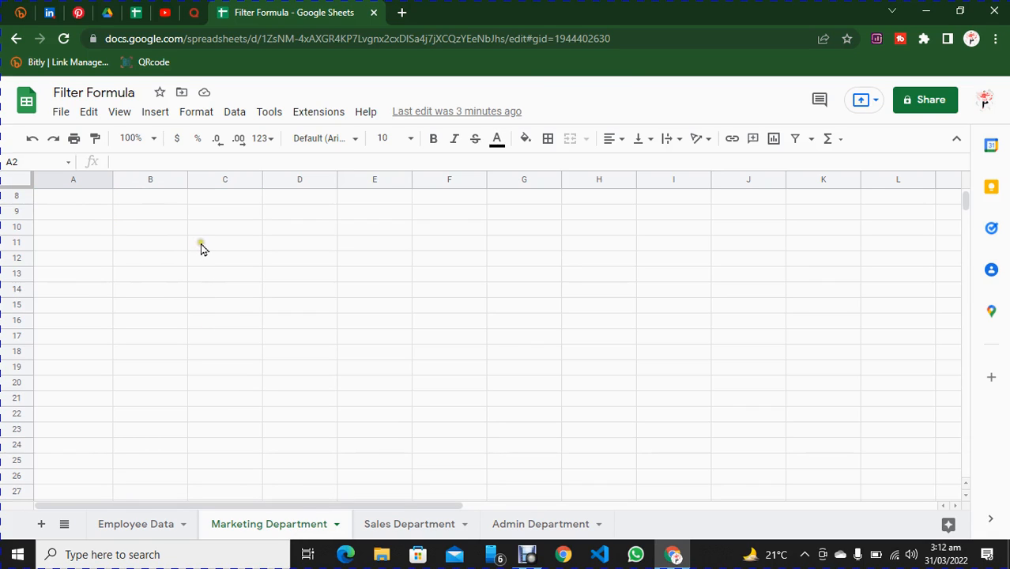
pyautogui.scroll(5, 200, 250)
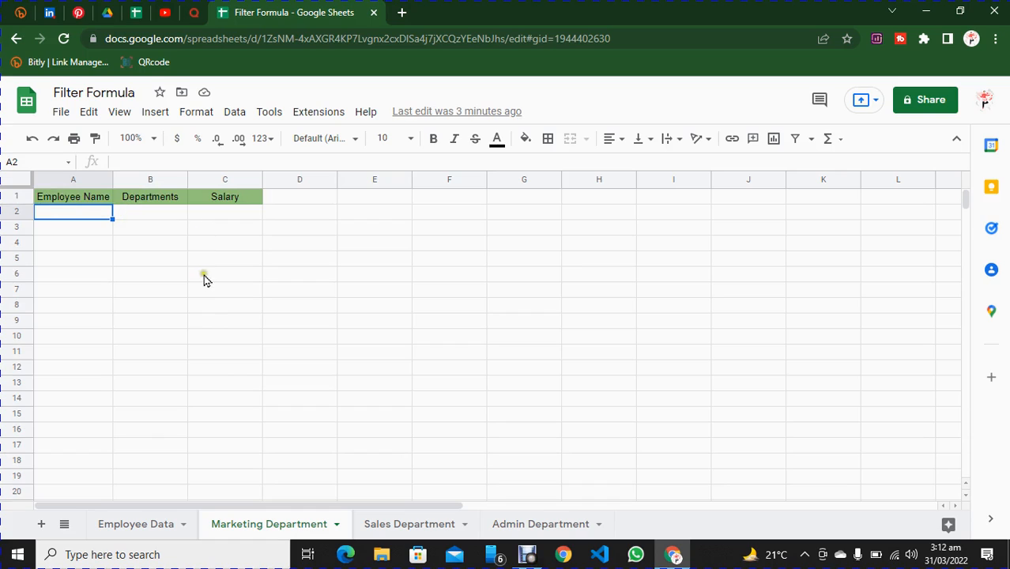
pyautogui.click(18, 197)
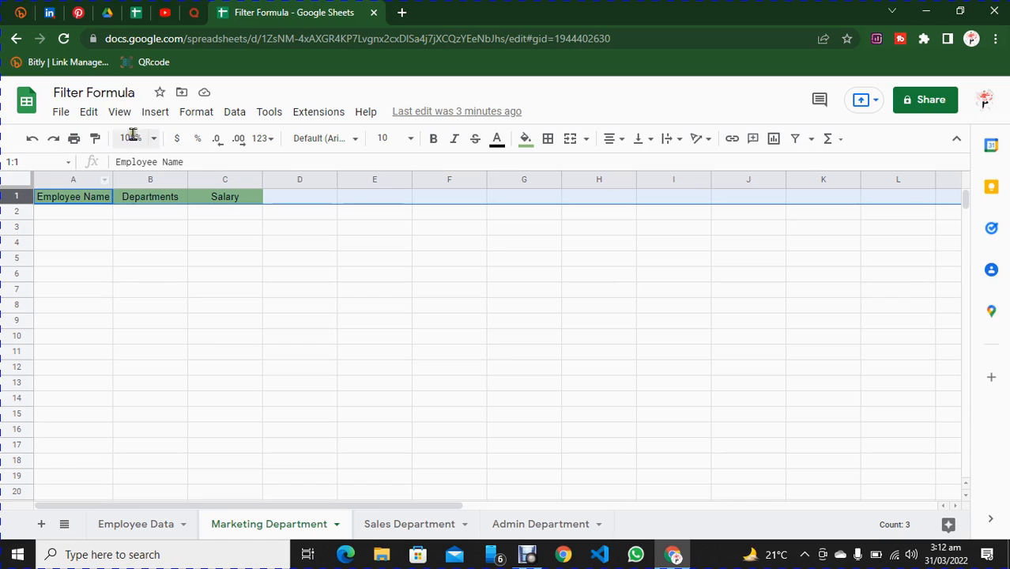
pyautogui.click(119, 113)
pyautogui.moveTo(169, 165)
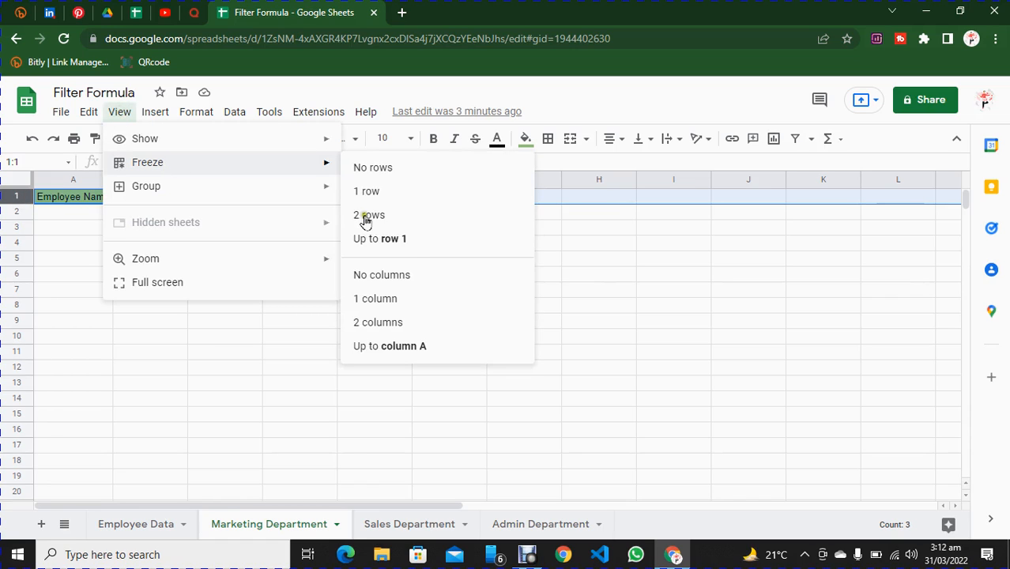
pyautogui.click(389, 240)
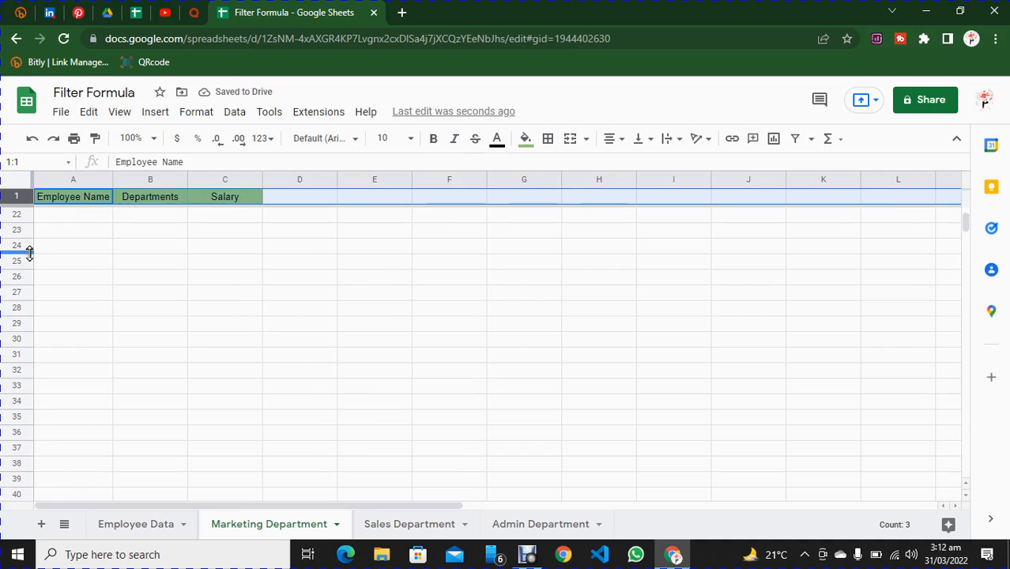
pyautogui.scroll(-3, 19, 236)
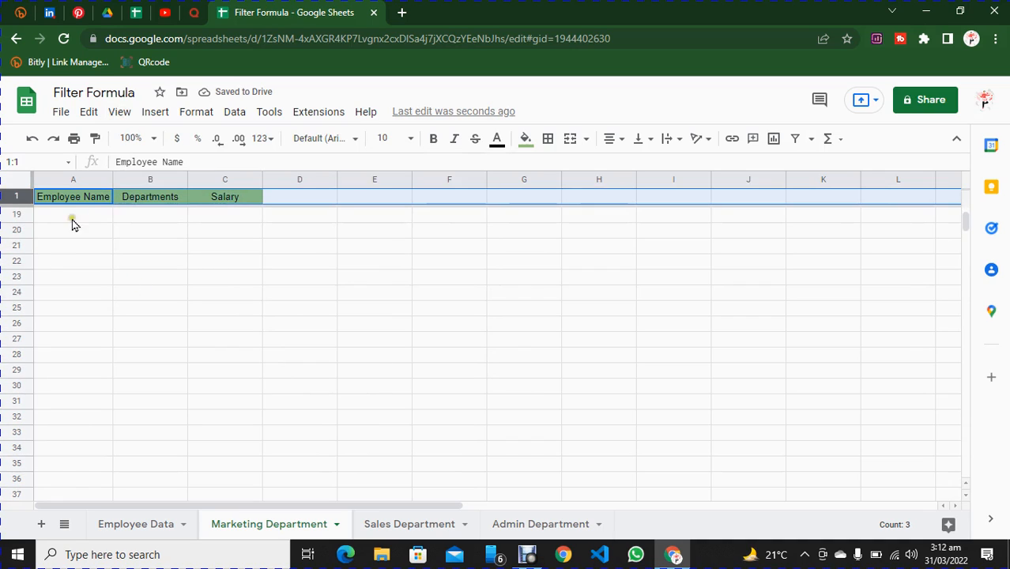
pyautogui.click(71, 213)
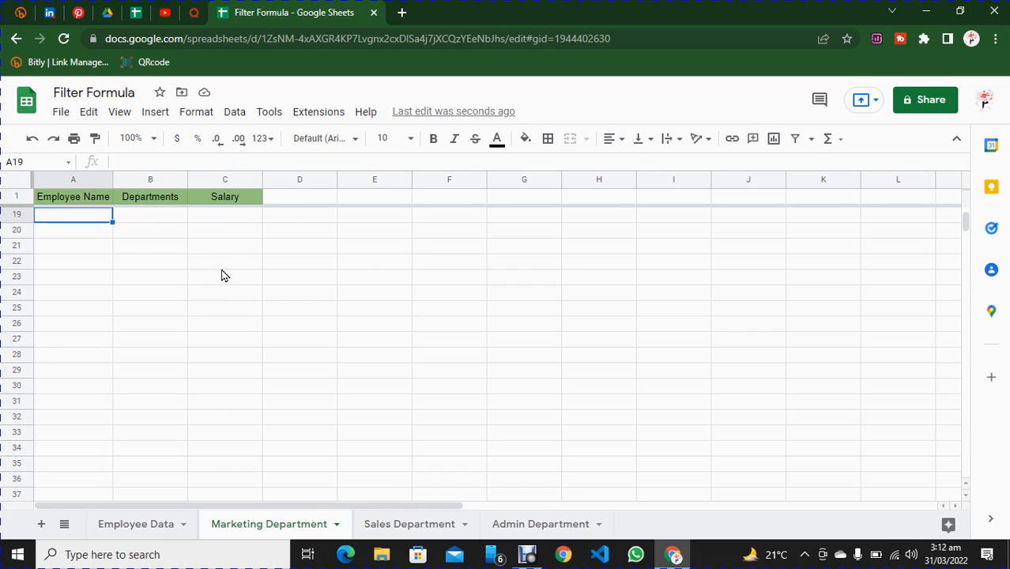
pyautogui.scroll(6, 79, 210)
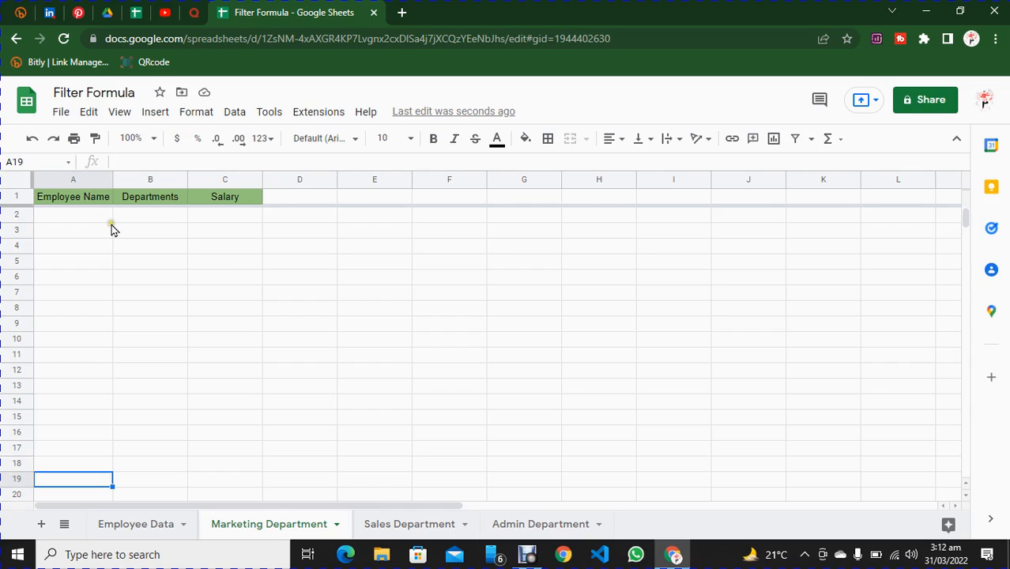
# Start a FILTER formula in cell A2 of the Marketing Department sheet, using Employee Data column A as the range.
pyautogui.click(87, 215)
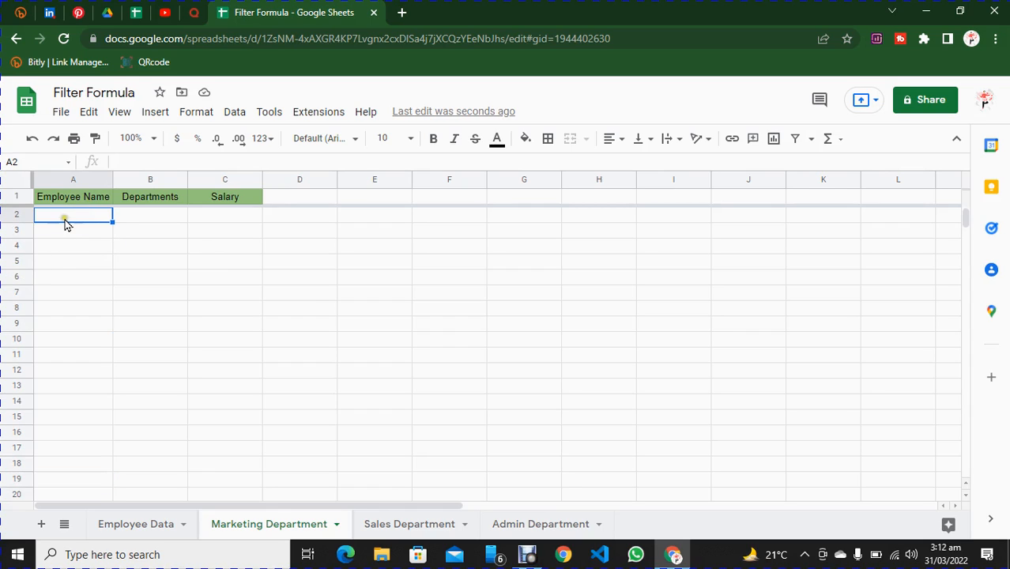
pyautogui.write('=')
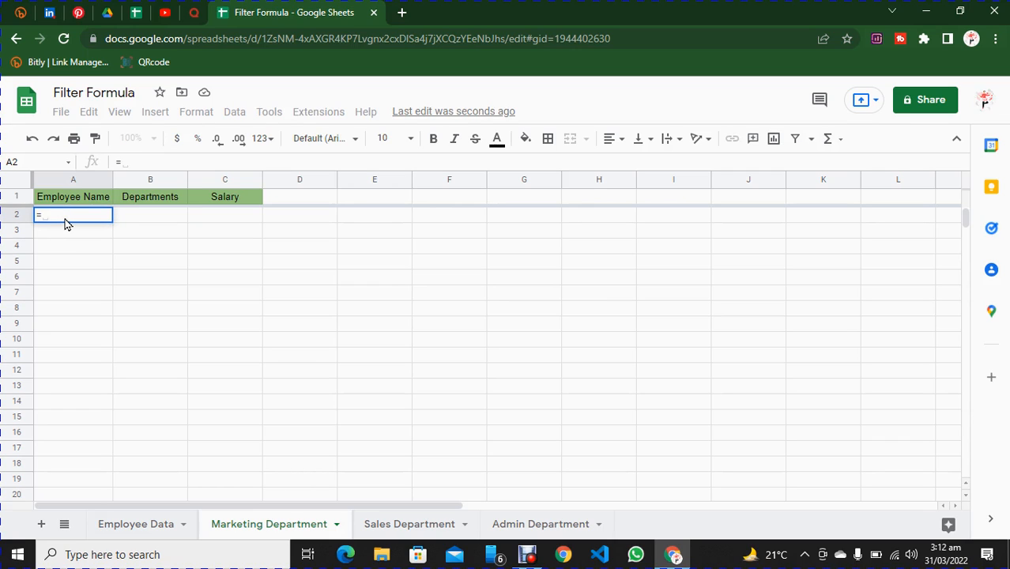
pyautogui.write('filter')
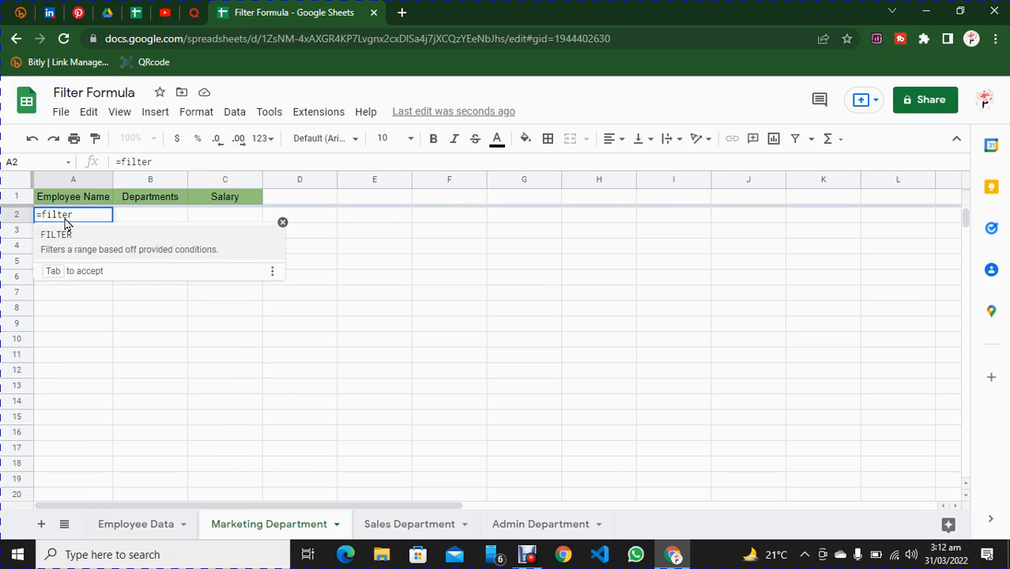
pyautogui.write('(')
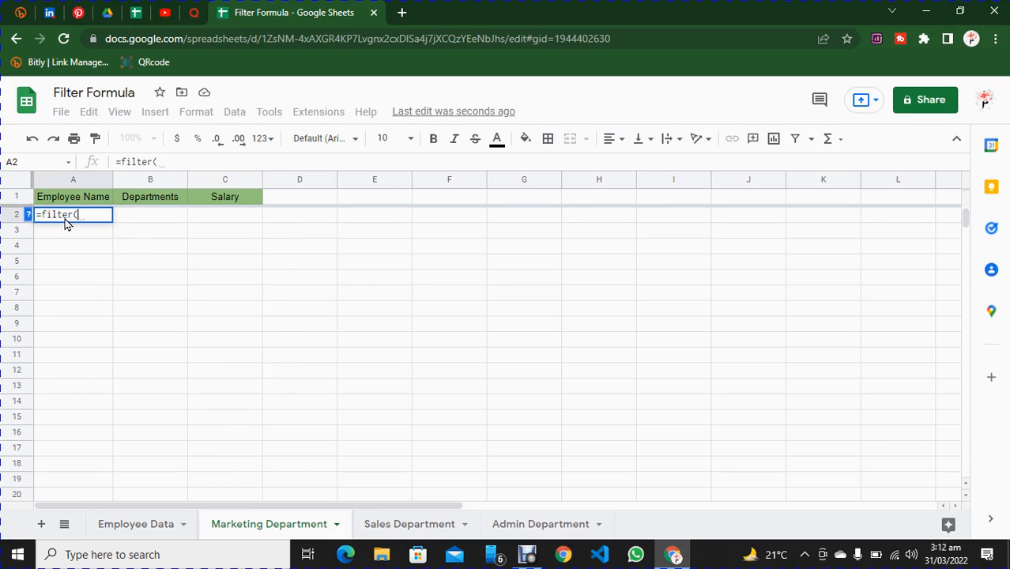
pyautogui.click(143, 521)
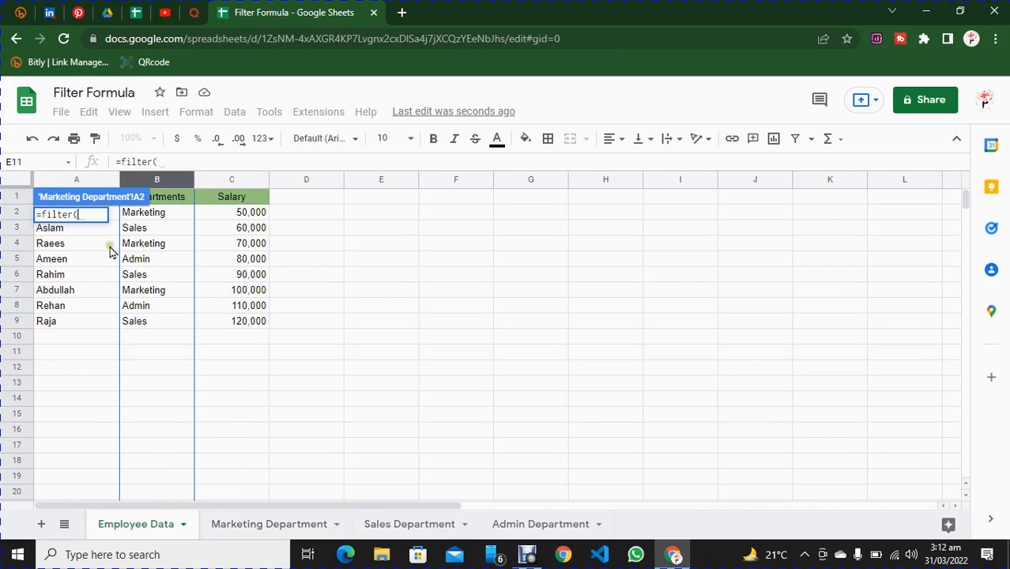
pyautogui.click(73, 180)
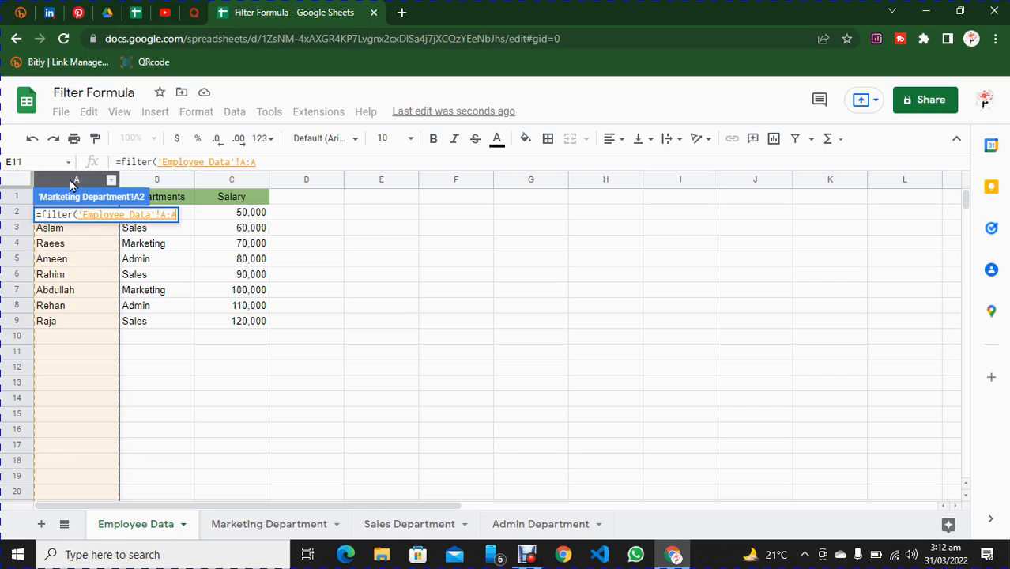
pyautogui.write(',')
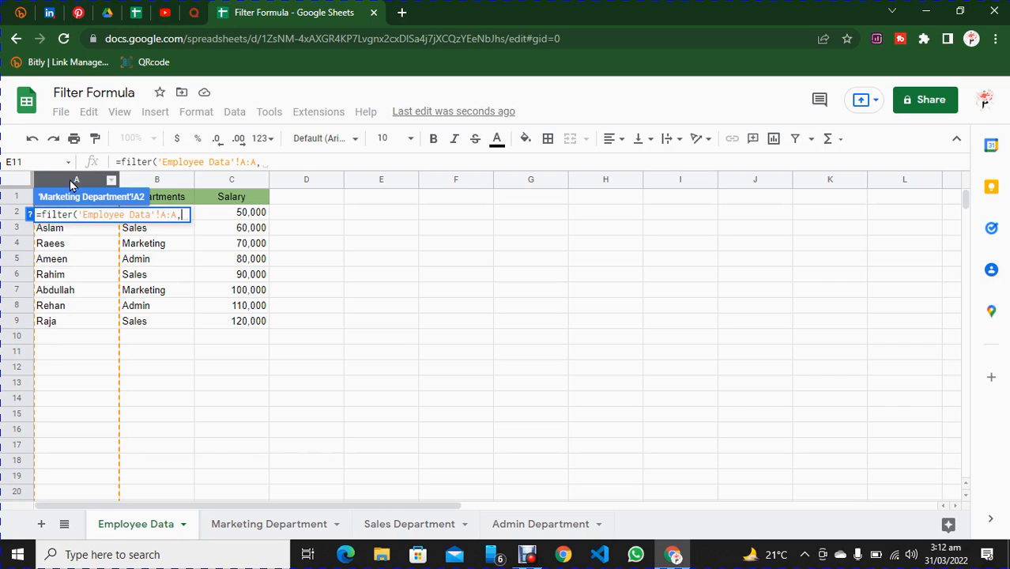
# Complete the FILTER formula with the condition "Marketing"='Employee Data'!B:B and enter it.
pyautogui.write('"')
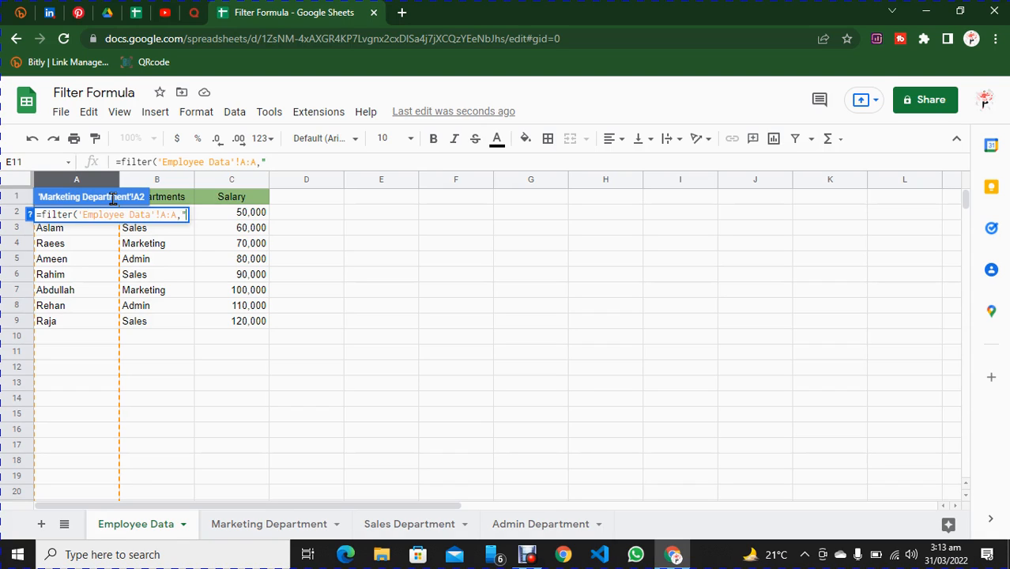
pyautogui.click(285, 162)
pyautogui.write('Mar')
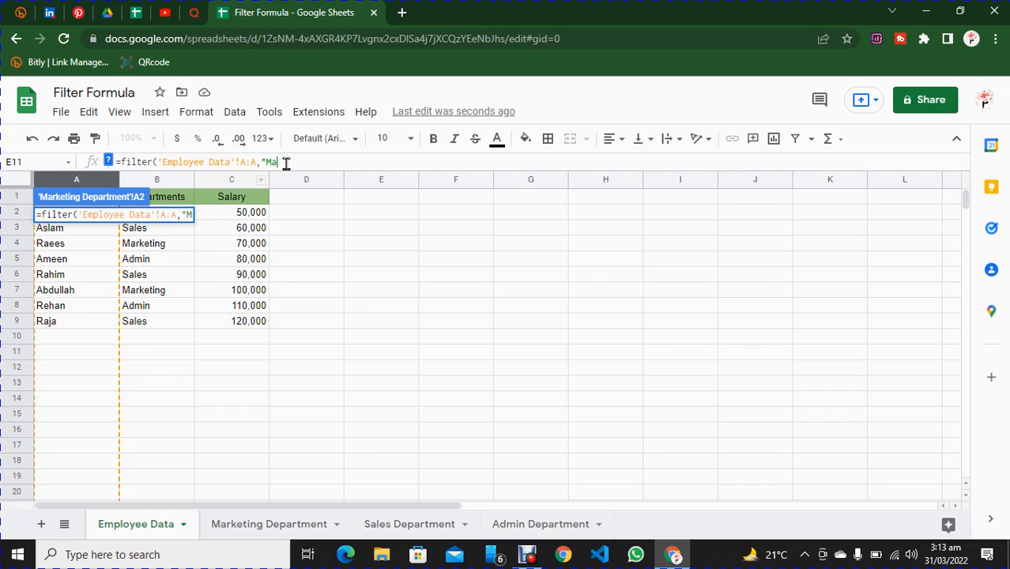
pyautogui.write('keting')
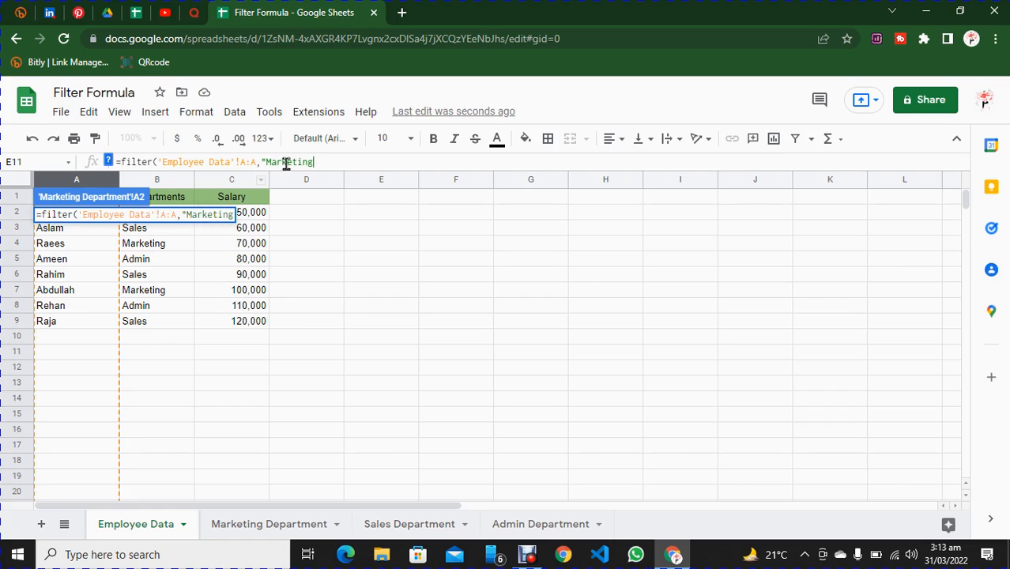
pyautogui.write('"=')
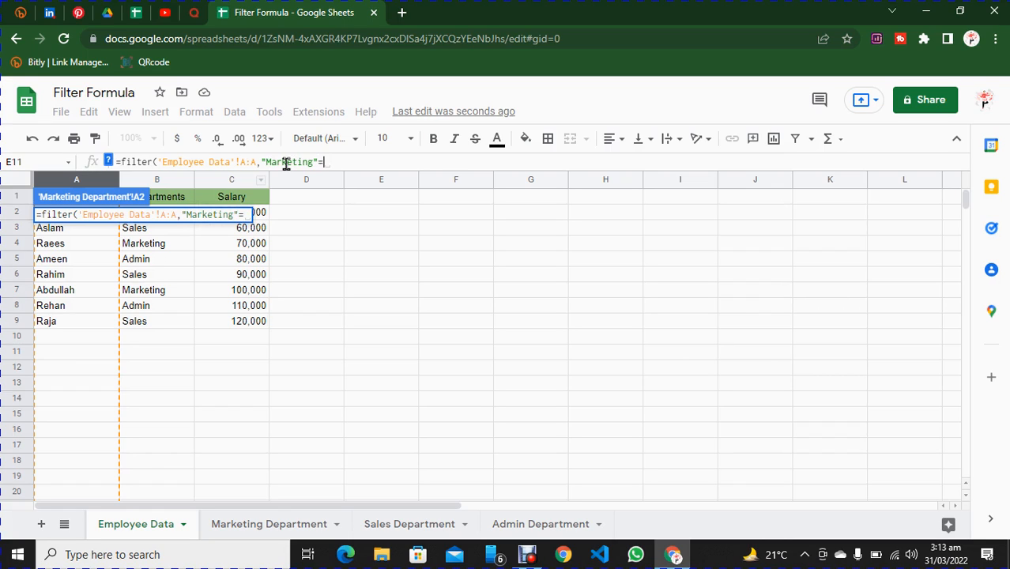
pyautogui.click(161, 183)
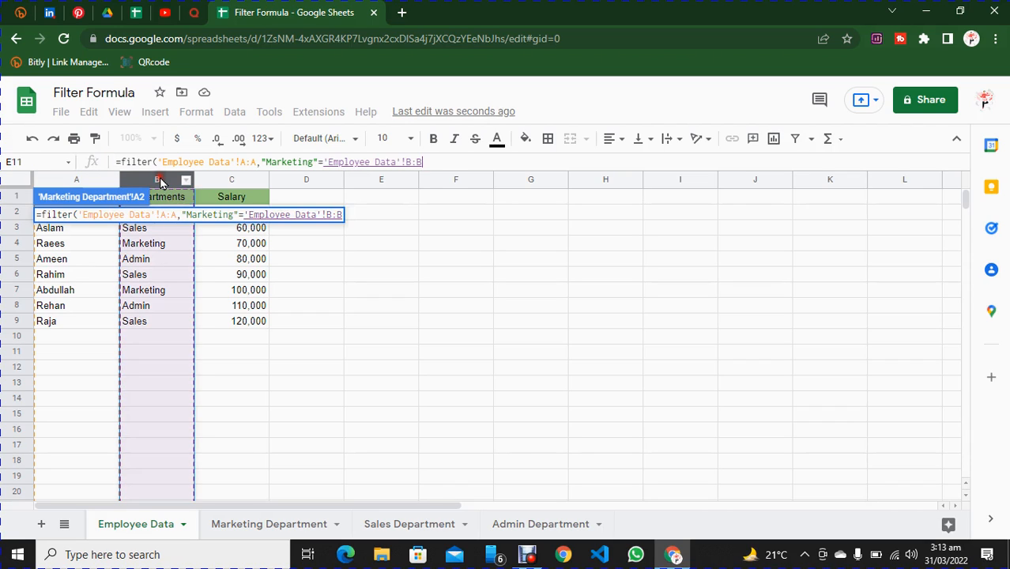
pyautogui.write(')')
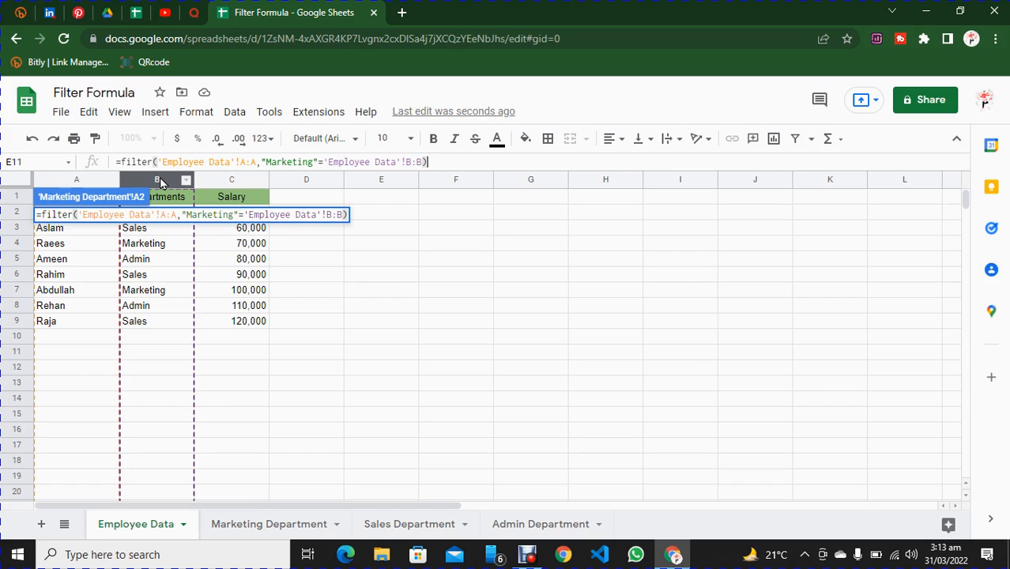
pyautogui.press('Return')
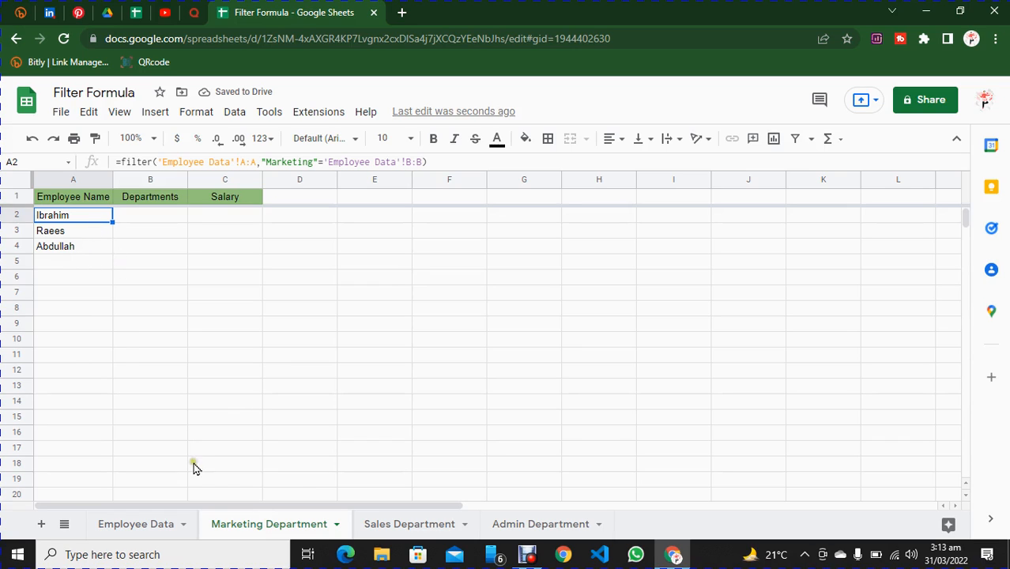
# Copy the FILTER formula from cell A2 of the Marketing Department sheet into cell A2 of the Sales Department sheet.
pyautogui.click(145, 522)
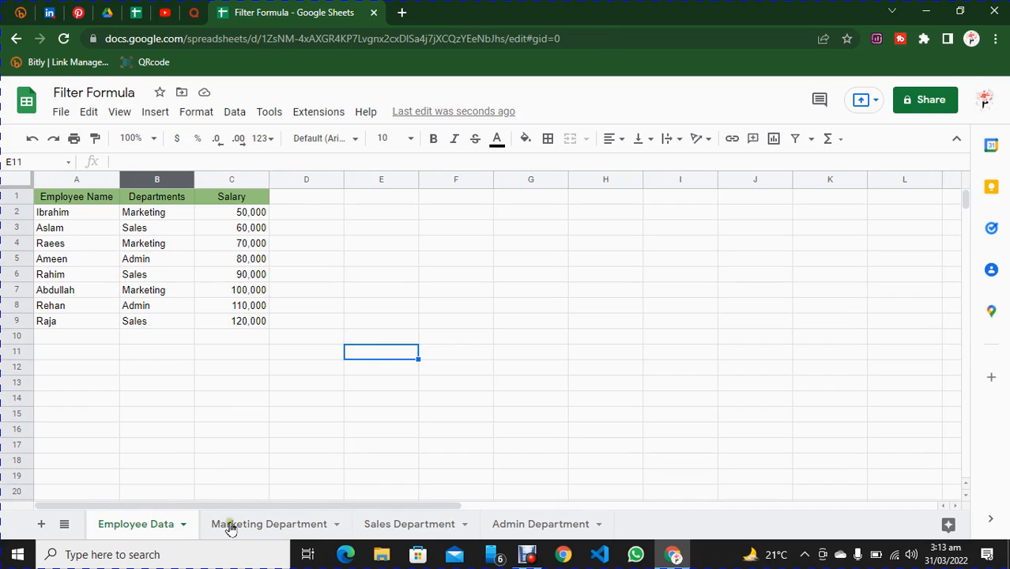
pyautogui.click(258, 523)
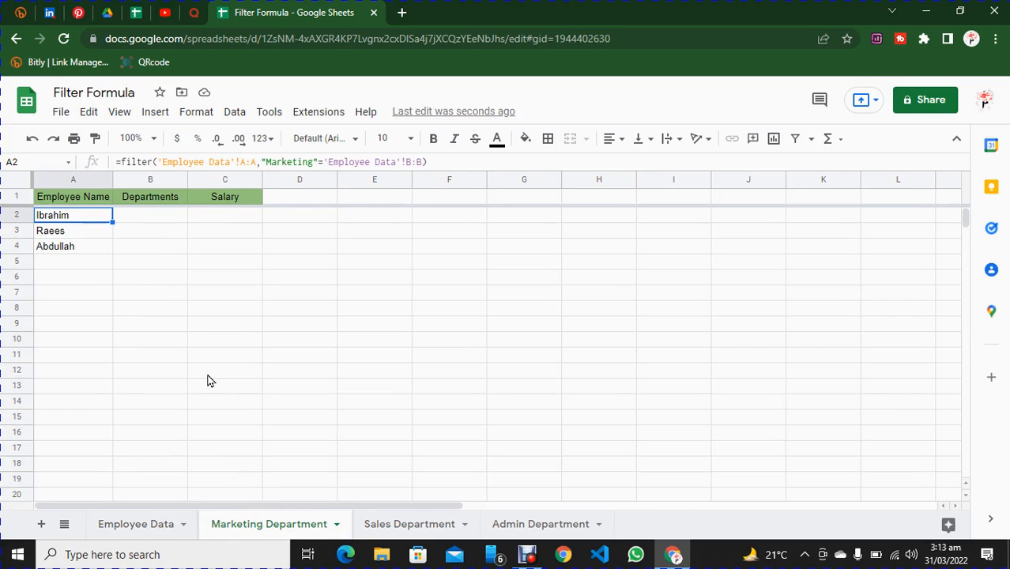
pyautogui.click(398, 523)
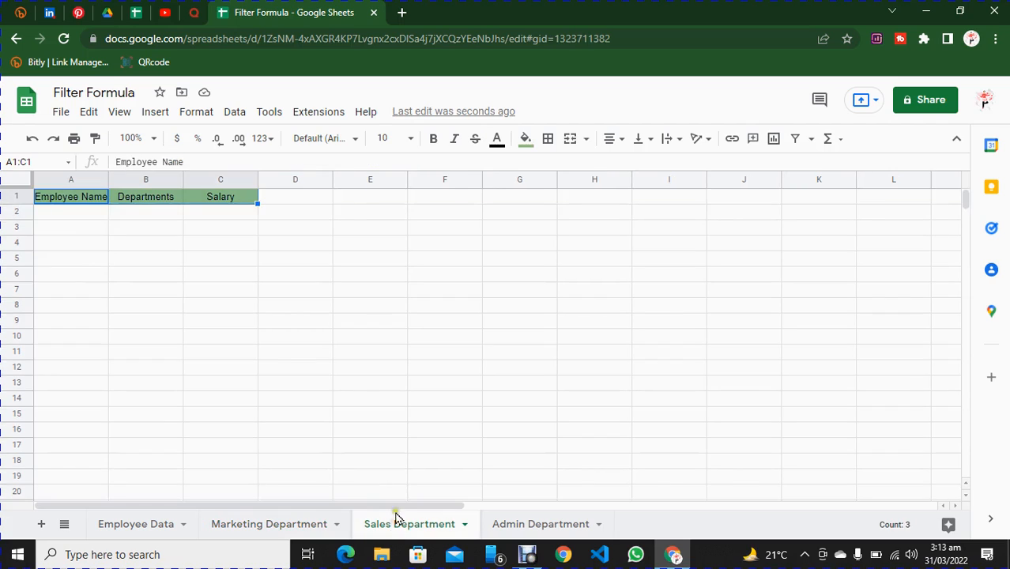
pyautogui.click(77, 219)
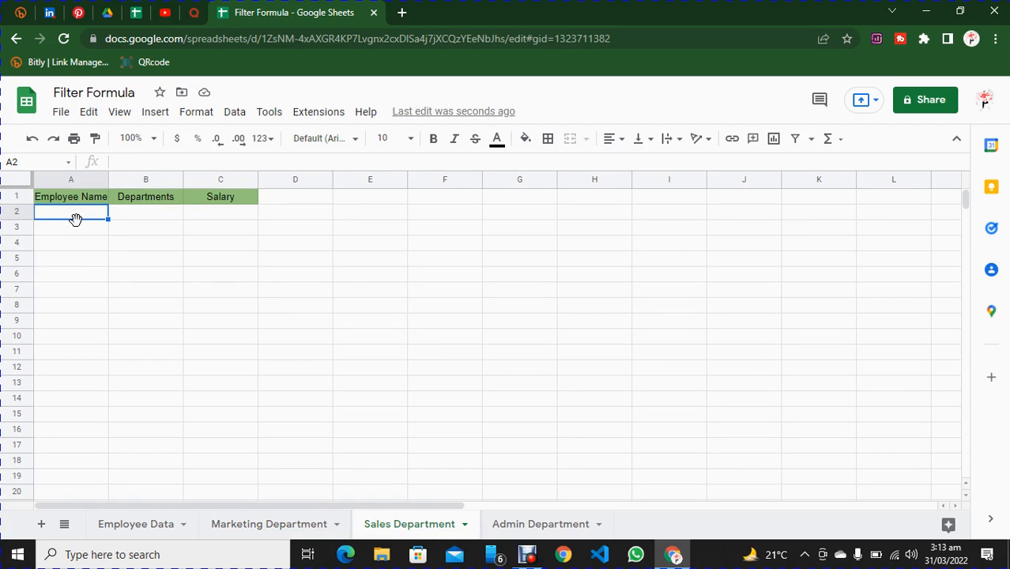
pyautogui.click(251, 525)
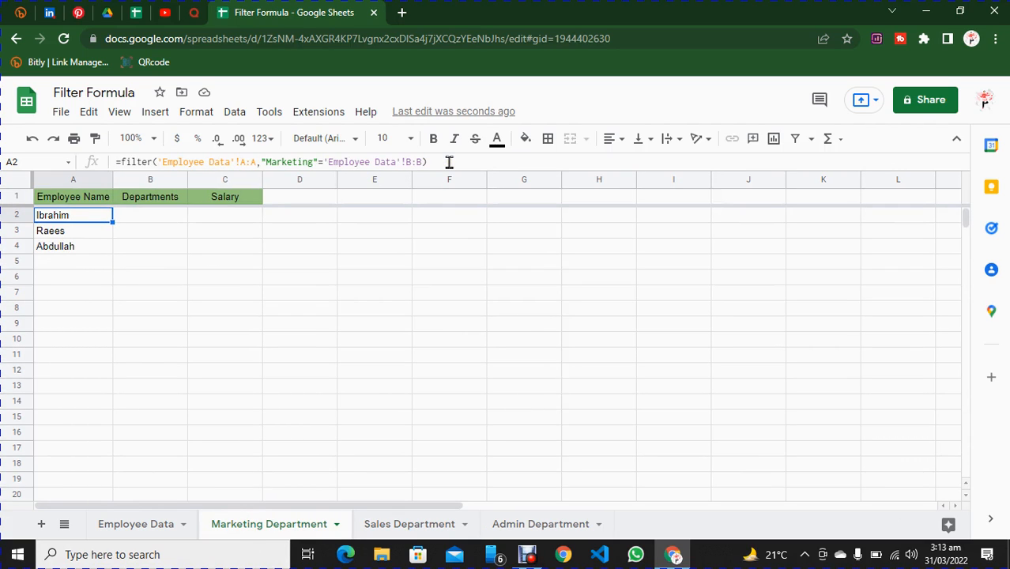
pyautogui.moveTo(460, 164); pyautogui.dragTo(106, 165)
pyautogui.hotkey('ctrl', 'c')
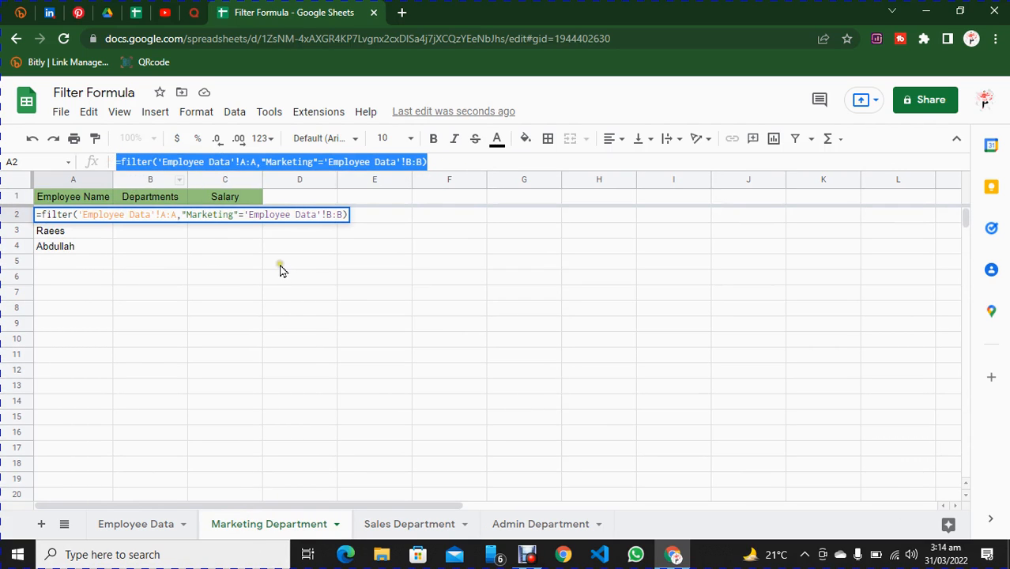
pyautogui.click(403, 522)
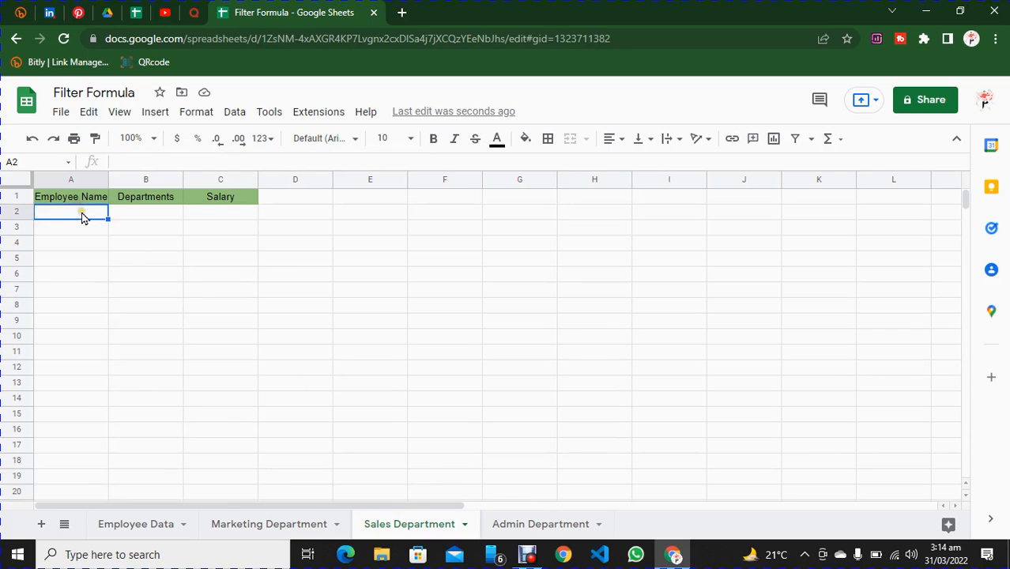
pyautogui.doubleClick(82, 212)
pyautogui.hotkey('ctrl', 'v')
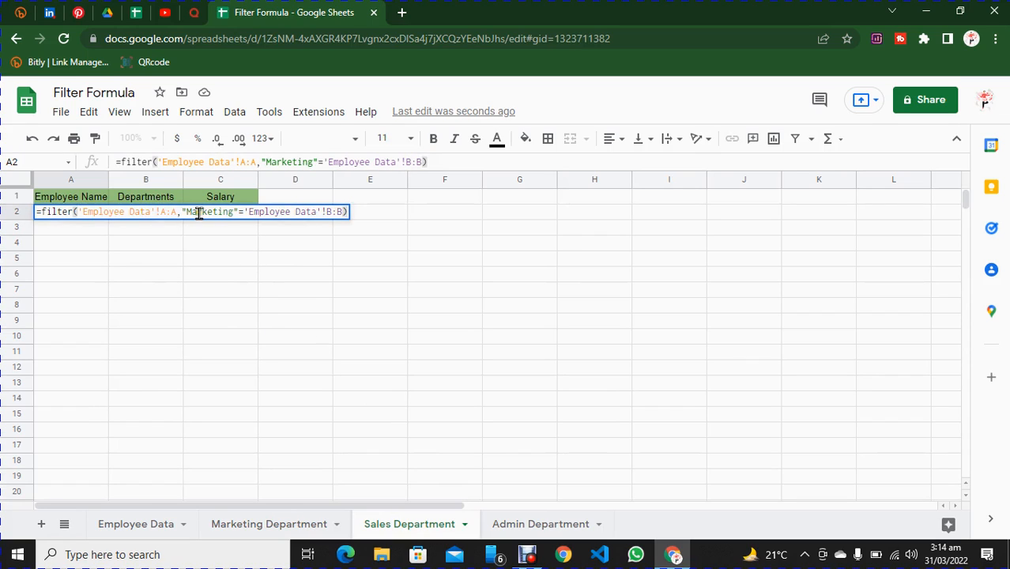
# Change the FILTER condition in cell A2 of the Sales Department sheet to "Sales" and enter the formula.
pyautogui.moveTo(186, 212); pyautogui.dragTo(233, 212)
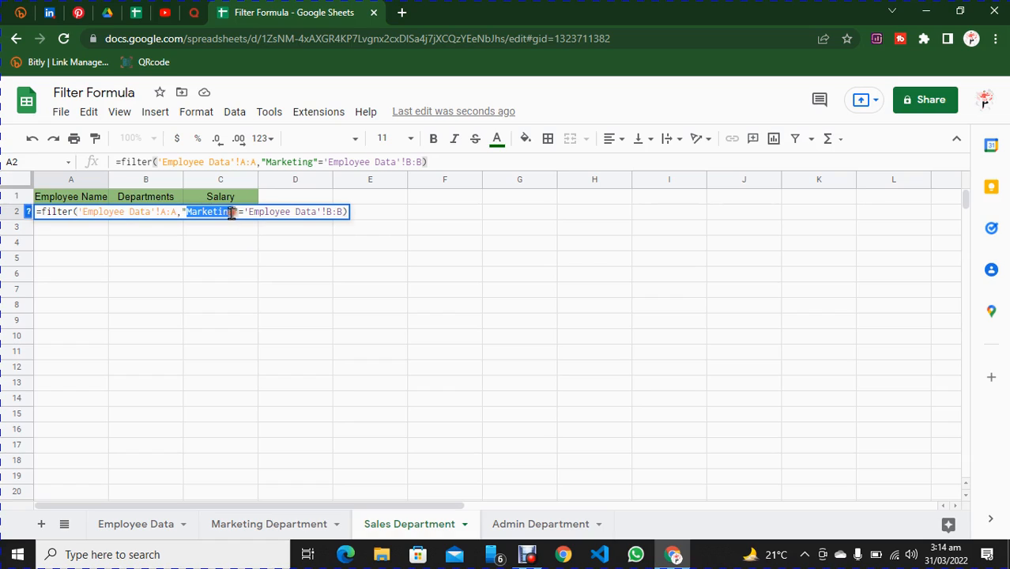
pyautogui.write('Sales')
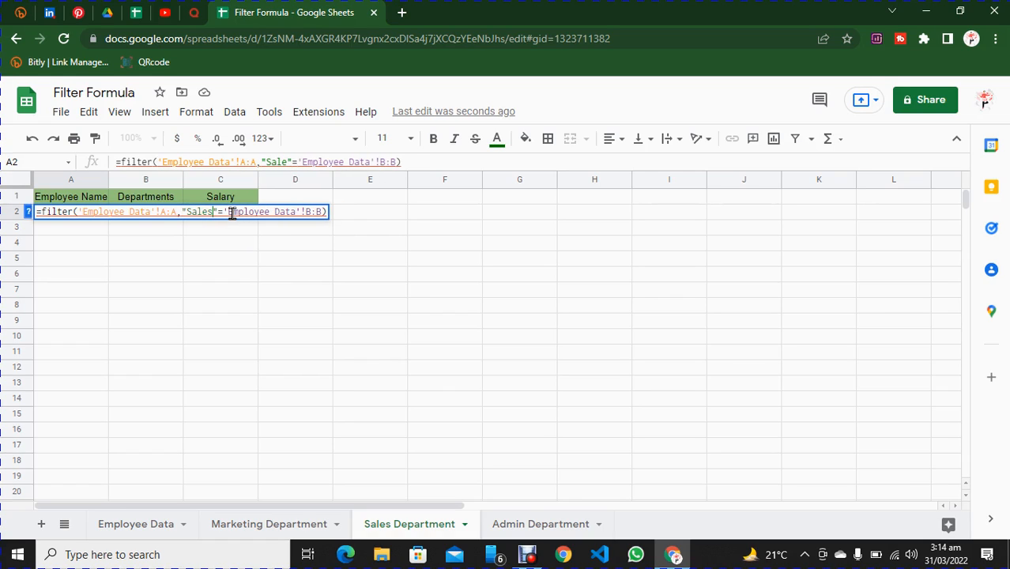
pyautogui.press('Return')
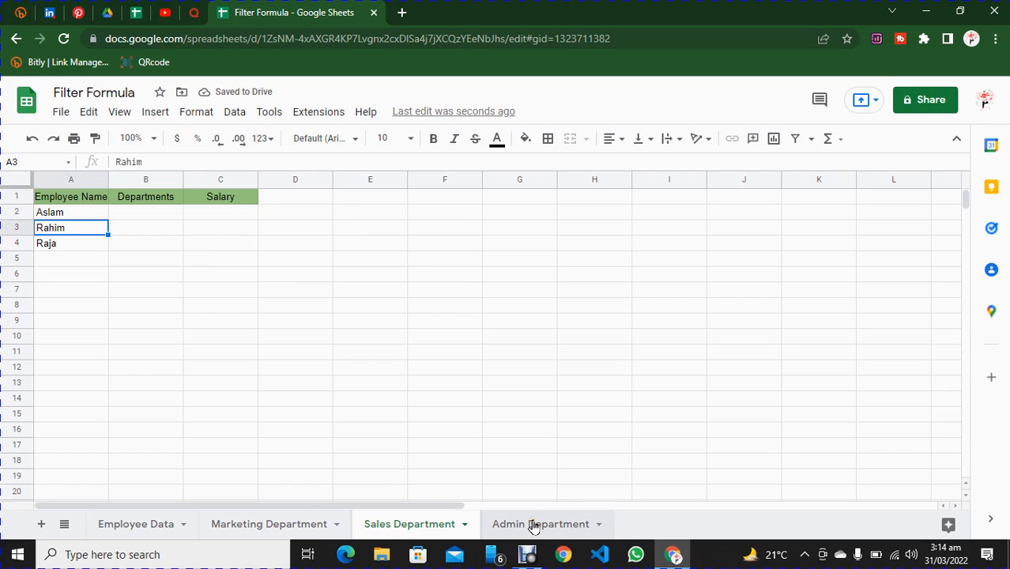
# Paste the FILTER formula into cell A2 of the Admin Department sheet with its condition changed to "Admin".
pyautogui.click(142, 522)
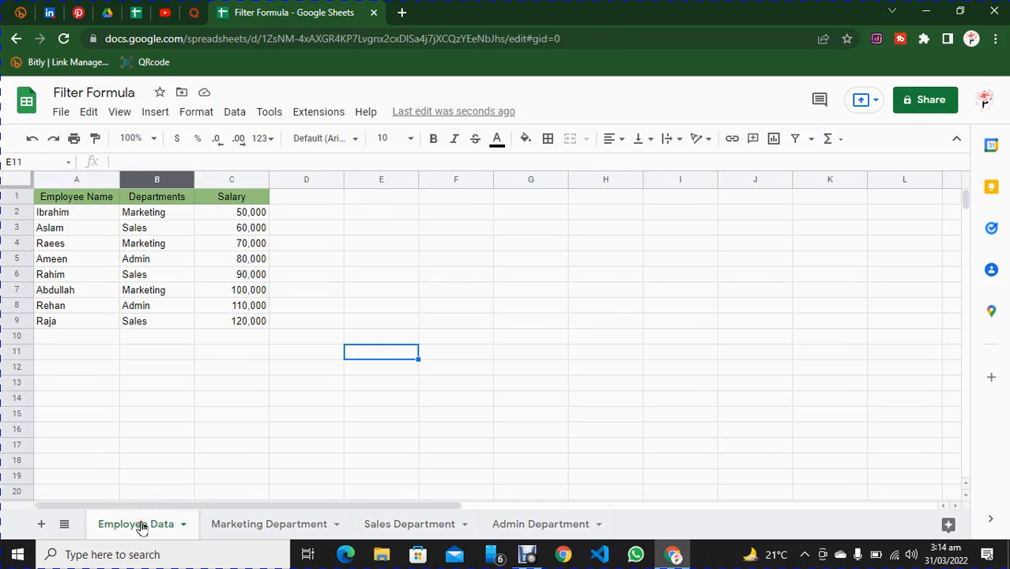
pyautogui.click(558, 523)
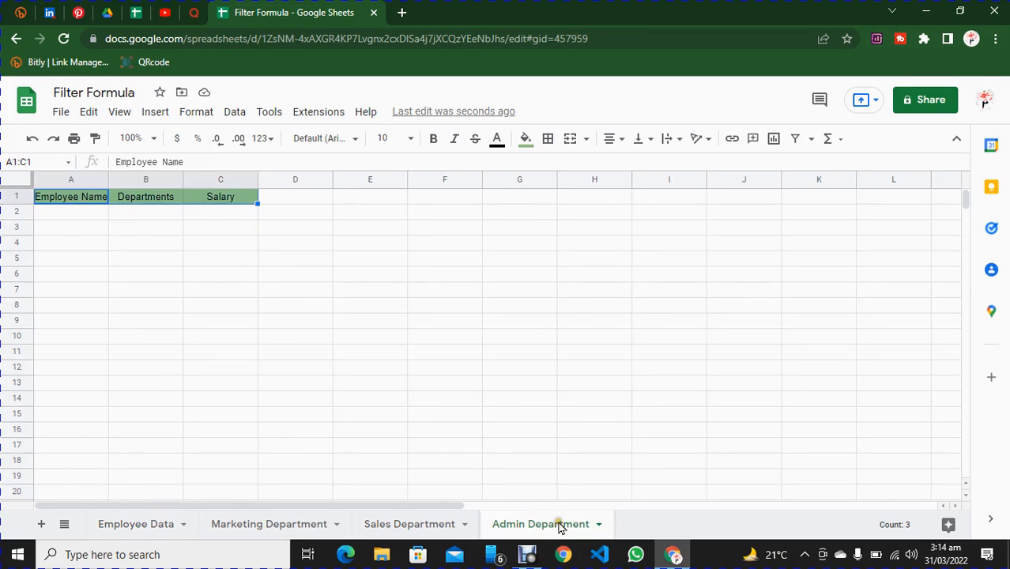
pyautogui.click(63, 211)
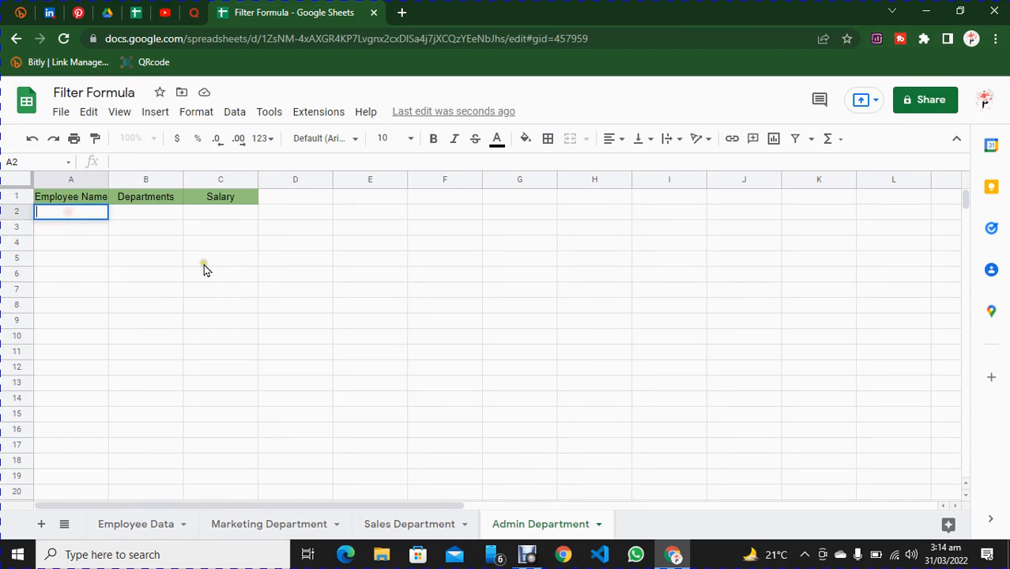
pyautogui.hotkey('ctrl', 'v')
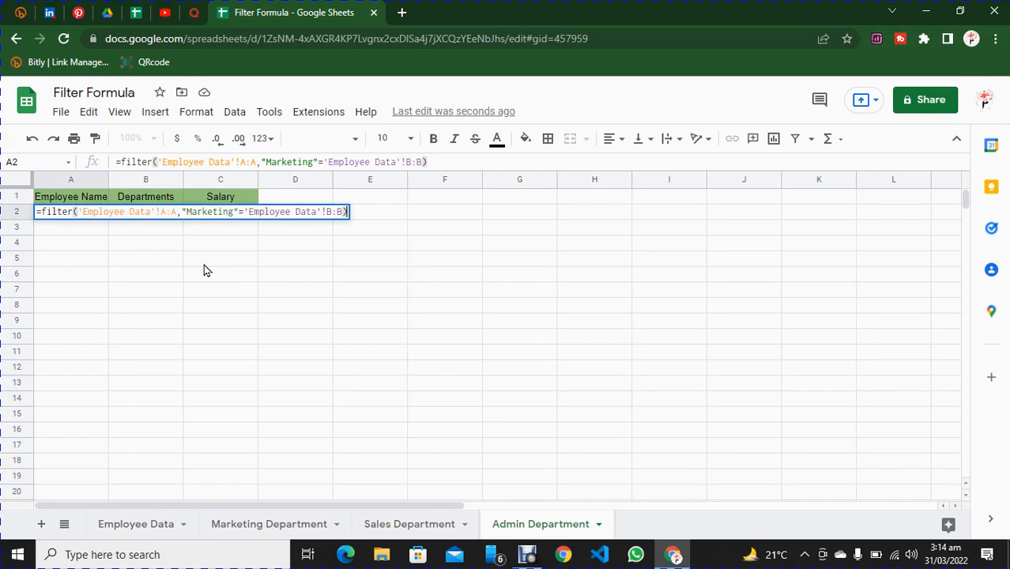
pyautogui.click(191, 211)
pyautogui.moveTo(192, 212); pyautogui.dragTo(232, 212)
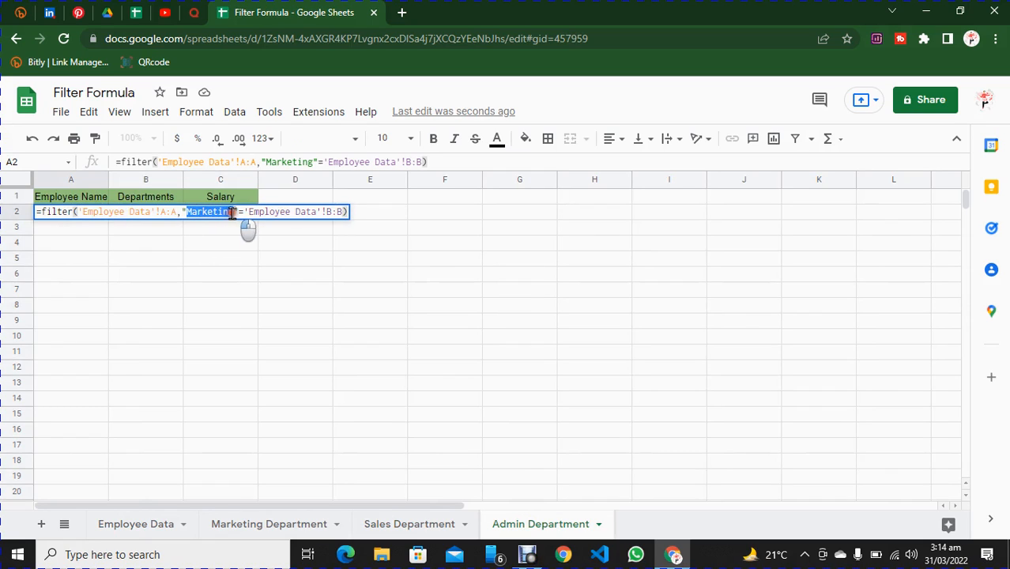
pyautogui.write('Admin')
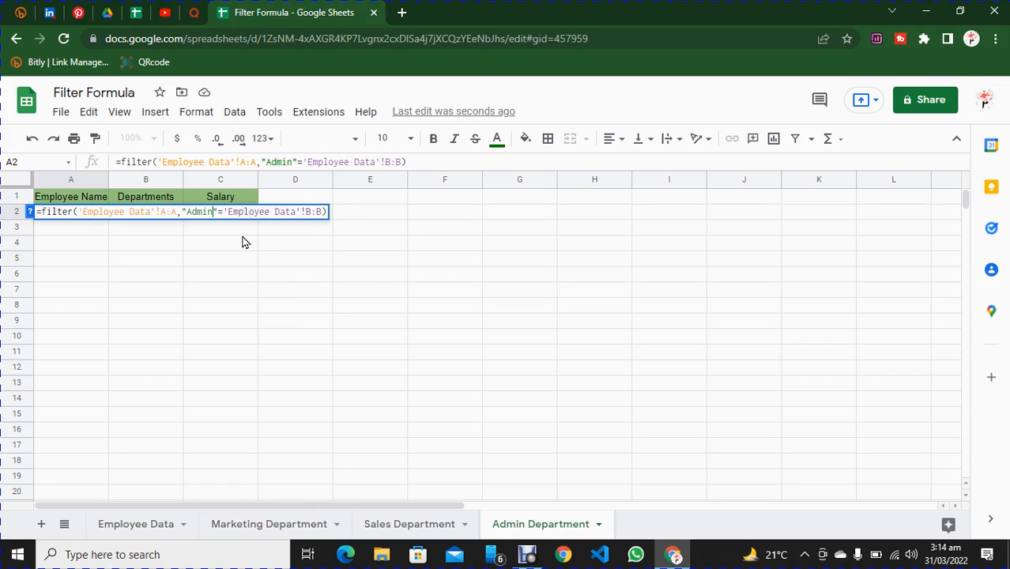
pyautogui.press('Return')
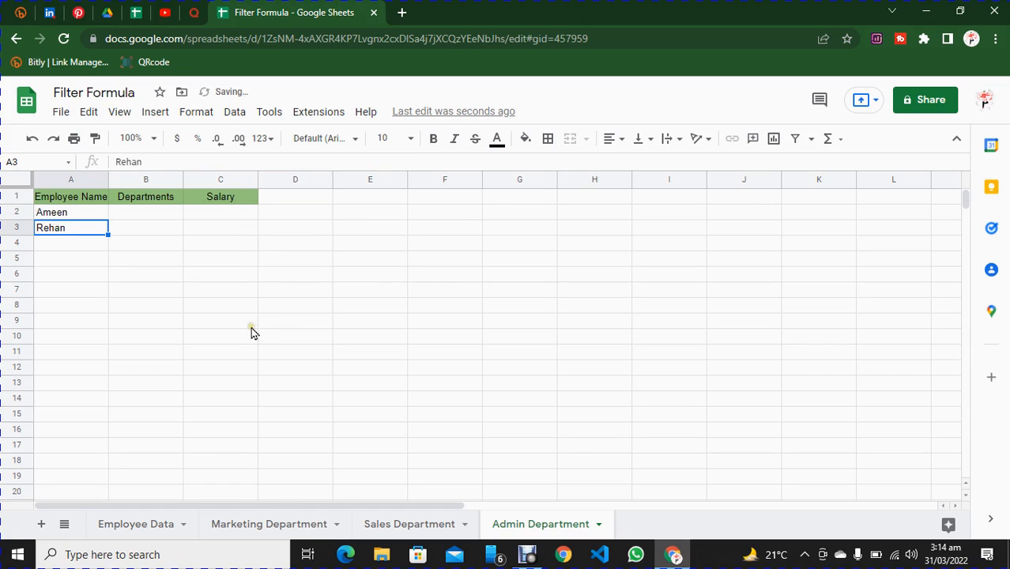
# Review the department sheets and enter a new employee's name in cell A10 of the Employee Data sheet.
pyautogui.click(261, 523)
pyautogui.click(401, 523)
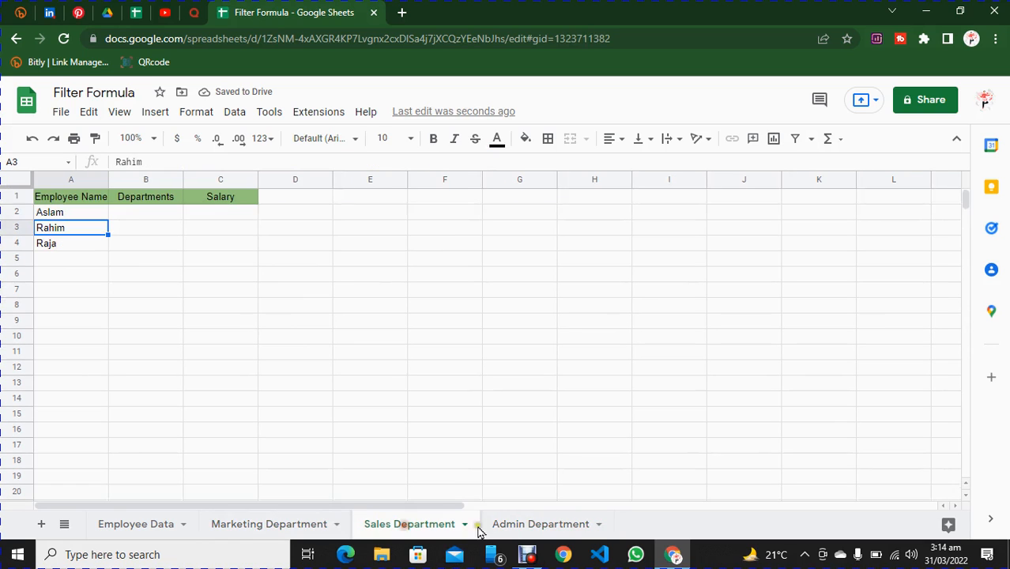
pyautogui.click(534, 525)
pyautogui.click(275, 523)
pyautogui.click(116, 525)
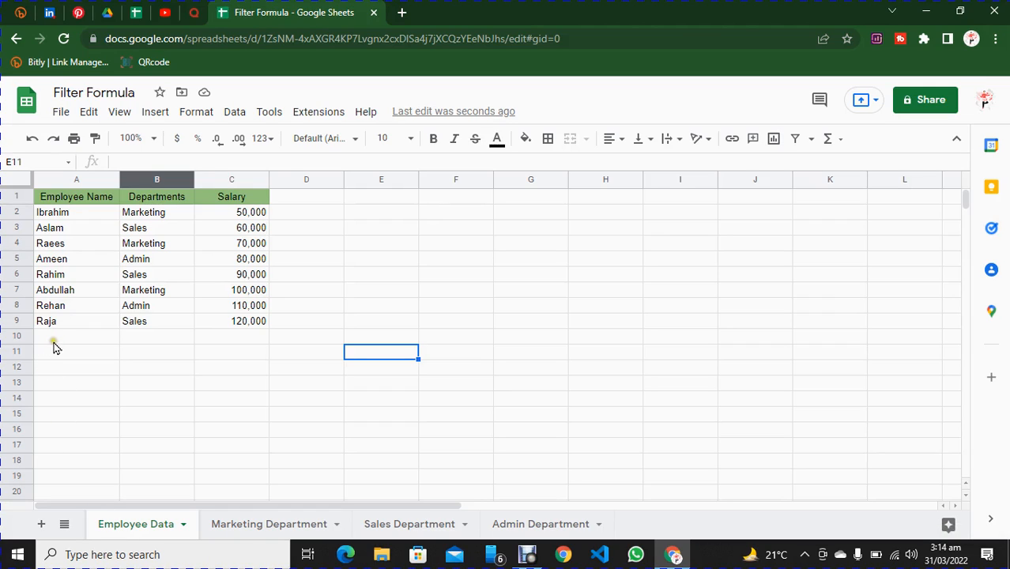
pyautogui.click(62, 335)
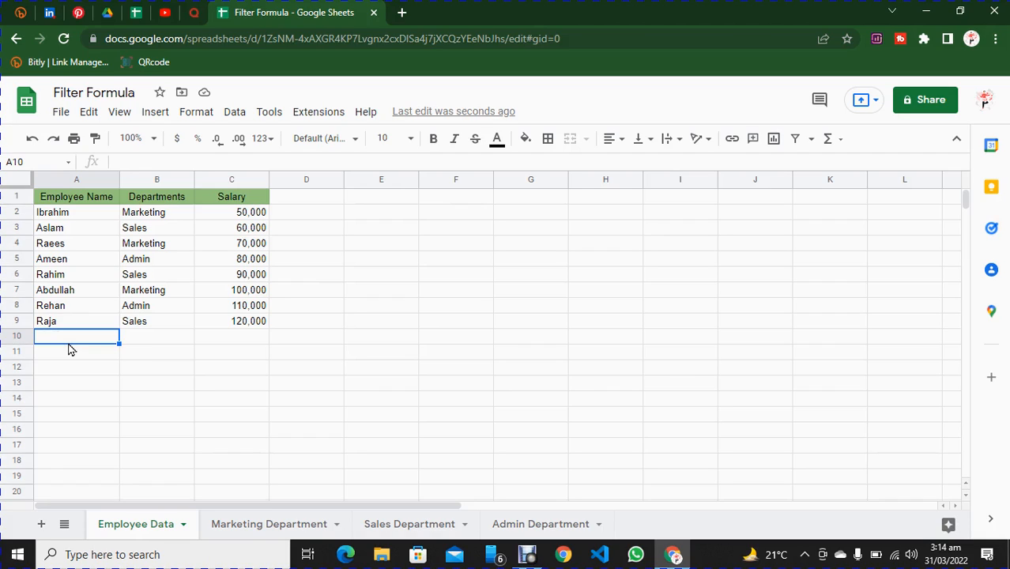
pyautogui.write('Ramza')
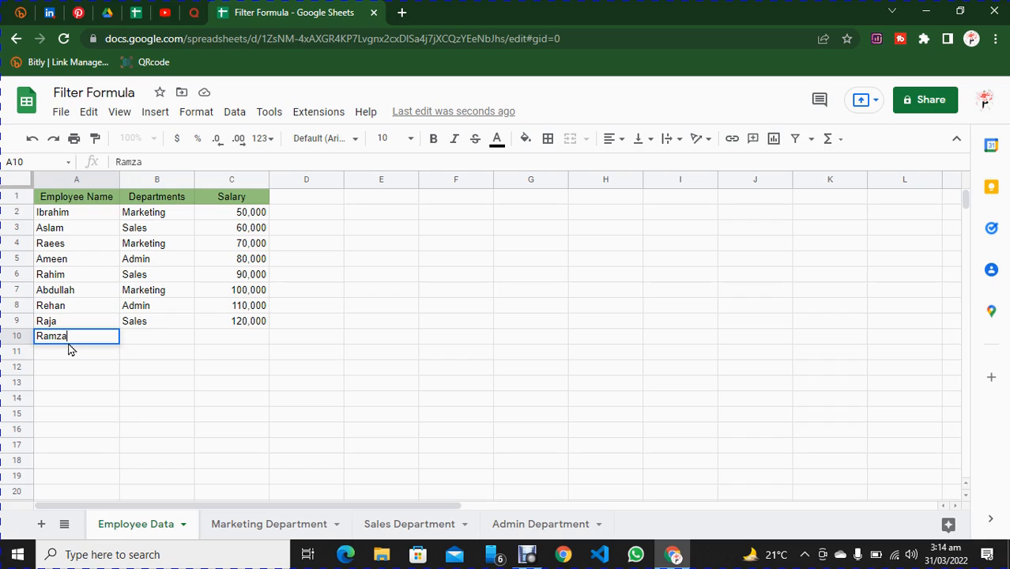
pyautogui.write('n')
# Copy the Marketing department entry from cell B7 into cell B10 for the new employee.
pyautogui.click(162, 335)
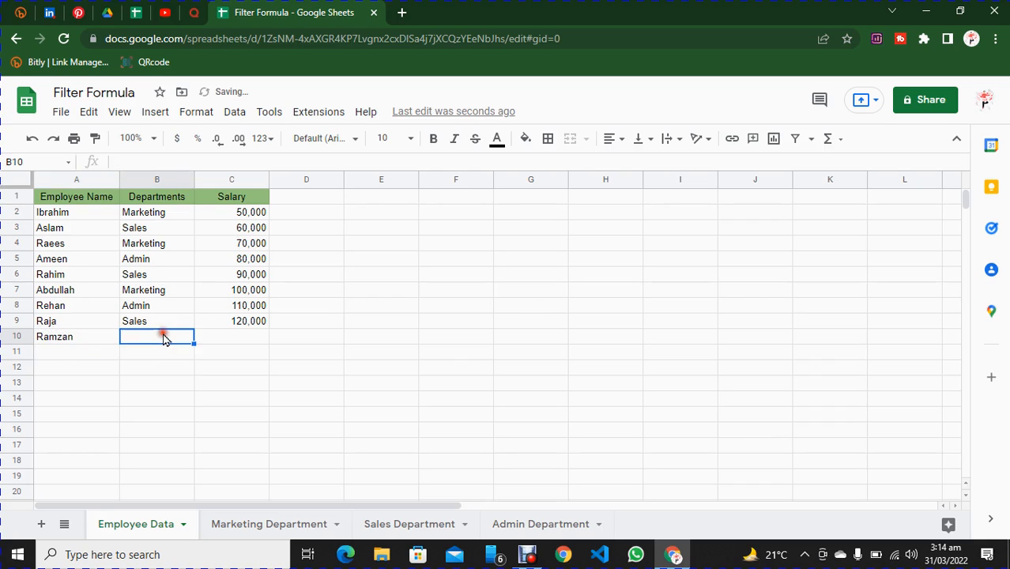
pyautogui.click(145, 292)
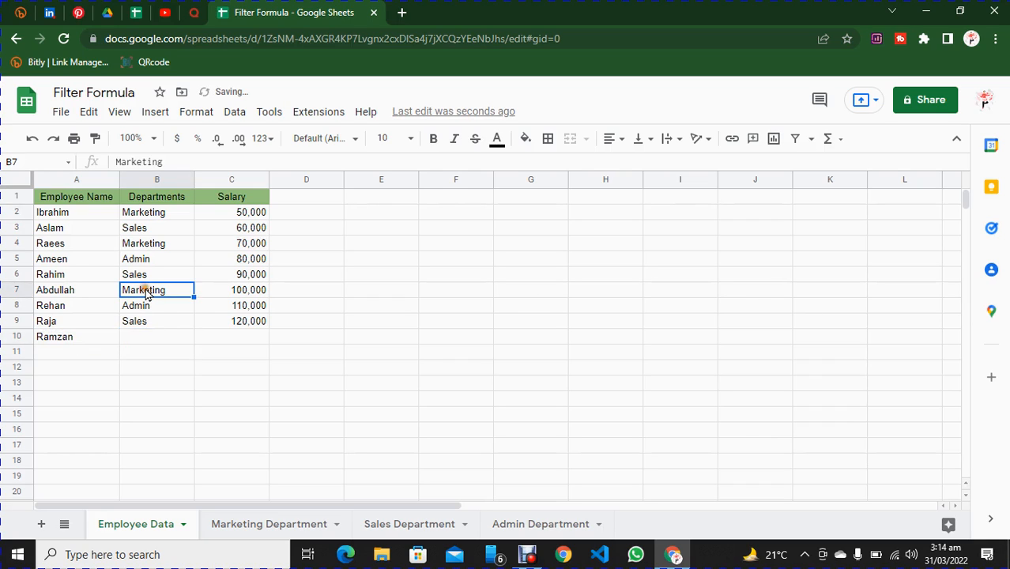
pyautogui.hotkey('ctrl', 'c')
pyautogui.click(154, 334)
pyautogui.hotkey('ctrl', 'v')
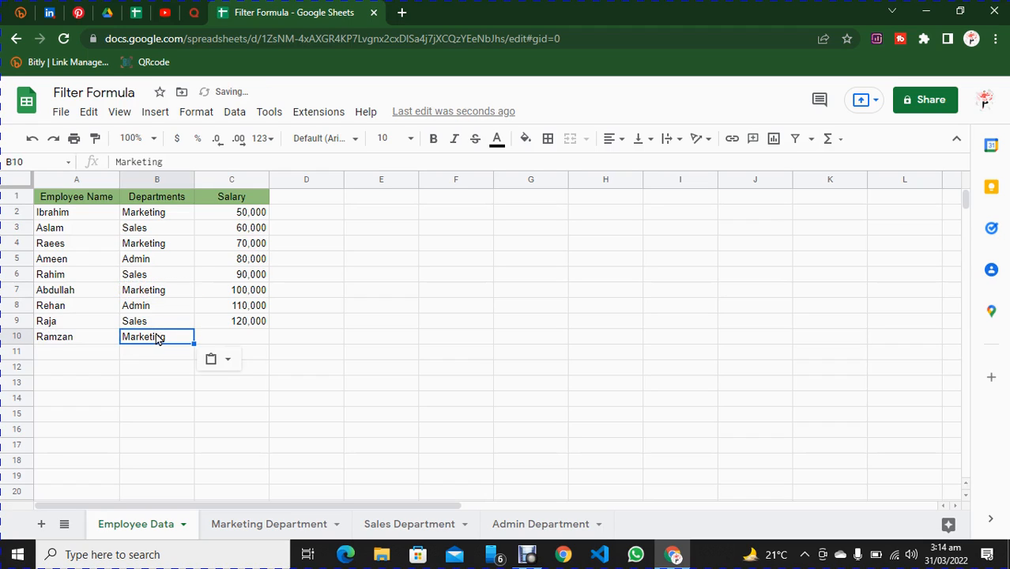
# Fill the salary formula from cell C9 down to C10 and check the formula in the Salary column.
pyautogui.click(237, 321)
pyautogui.moveTo(268, 326)
pyautogui.mouseDown()
pyautogui.moveTo(282, 334)
pyautogui.moveTo(264, 339)
pyautogui.mouseUp()
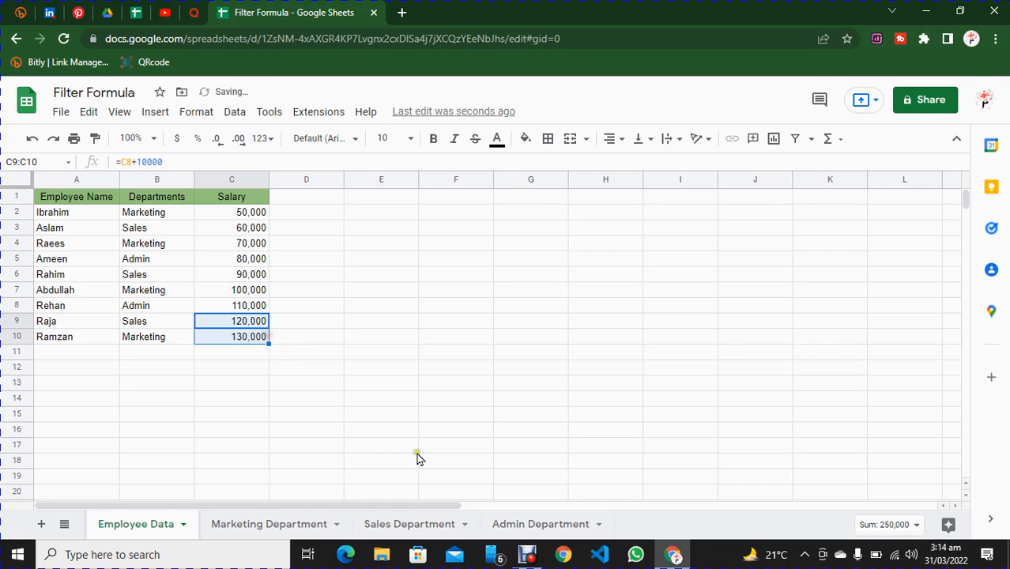
pyautogui.click(249, 336)
pyautogui.click(247, 228)
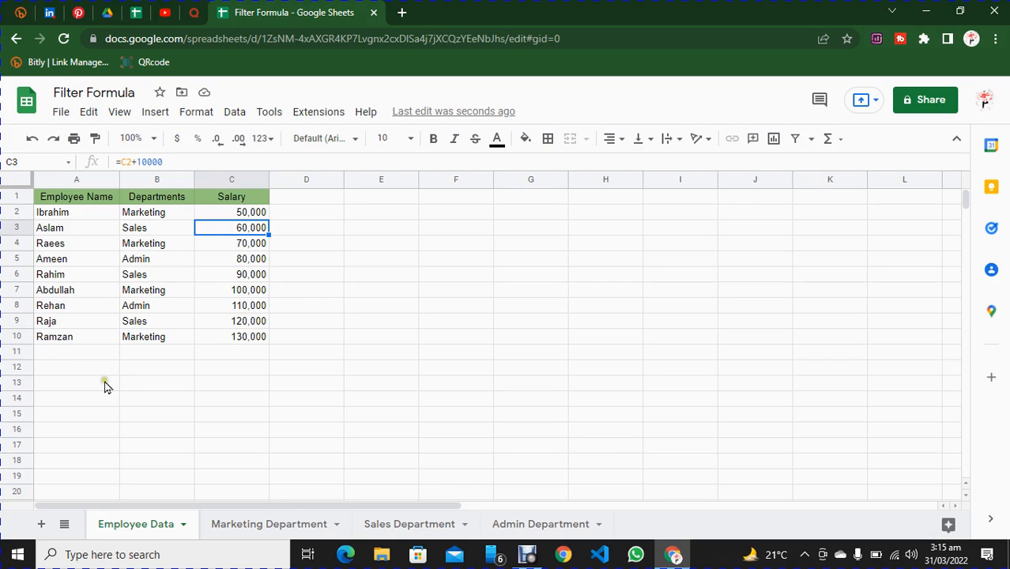
# Start a VLOOKUP formula in cell B2 of the Marketing Department sheet with A2 as the search key.
pyautogui.click(276, 525)
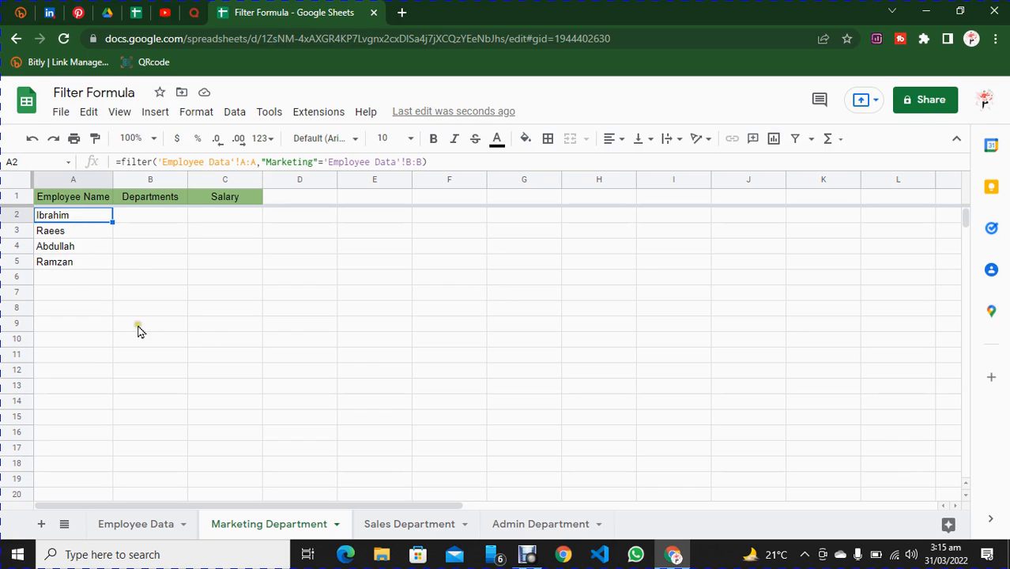
pyautogui.click(160, 215)
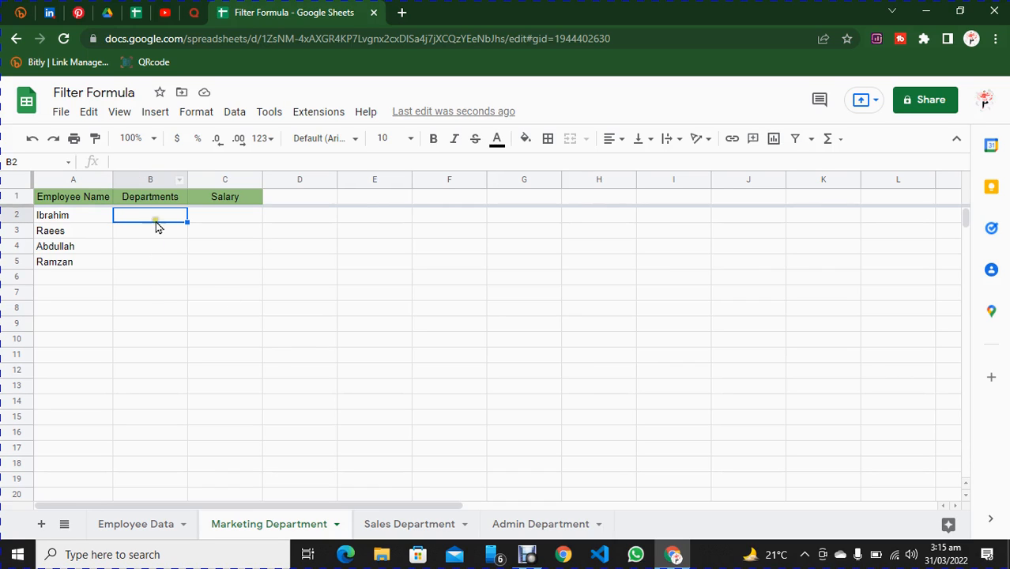
pyautogui.click(150, 214)
pyautogui.click(151, 180)
pyautogui.write('=')
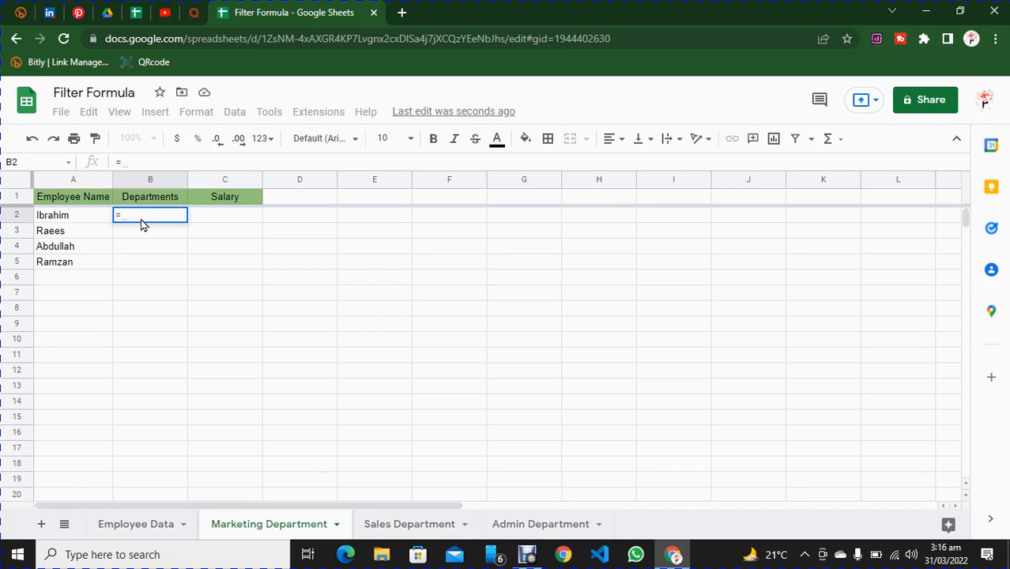
pyautogui.write('vlooku')
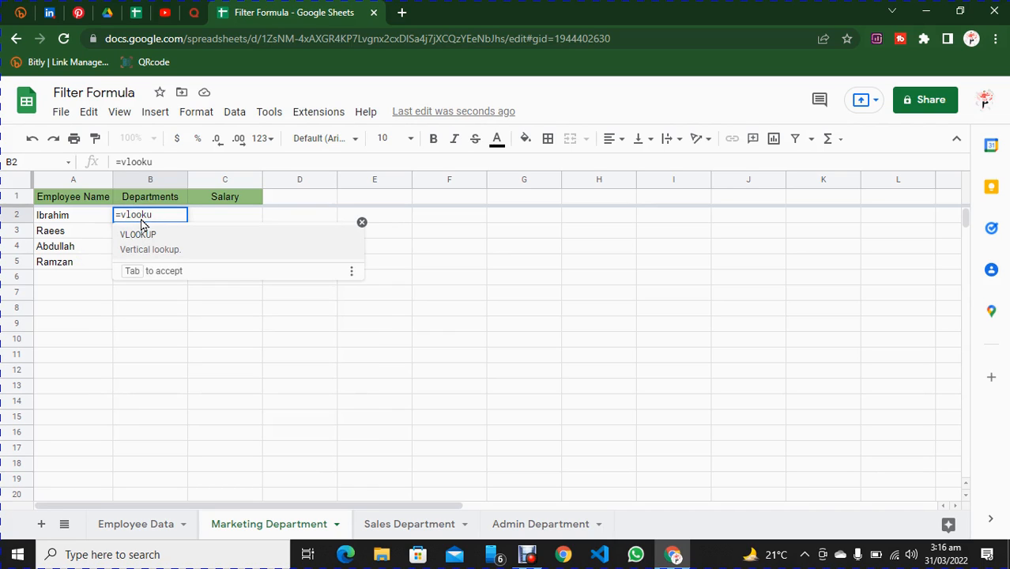
pyautogui.write('p')
pyautogui.click(159, 247)
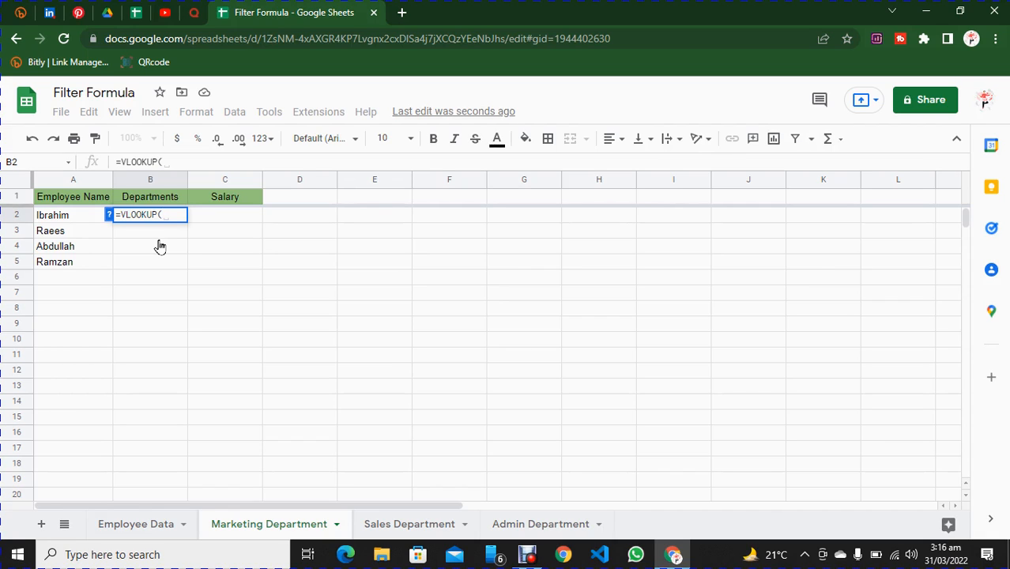
pyautogui.click(55, 219)
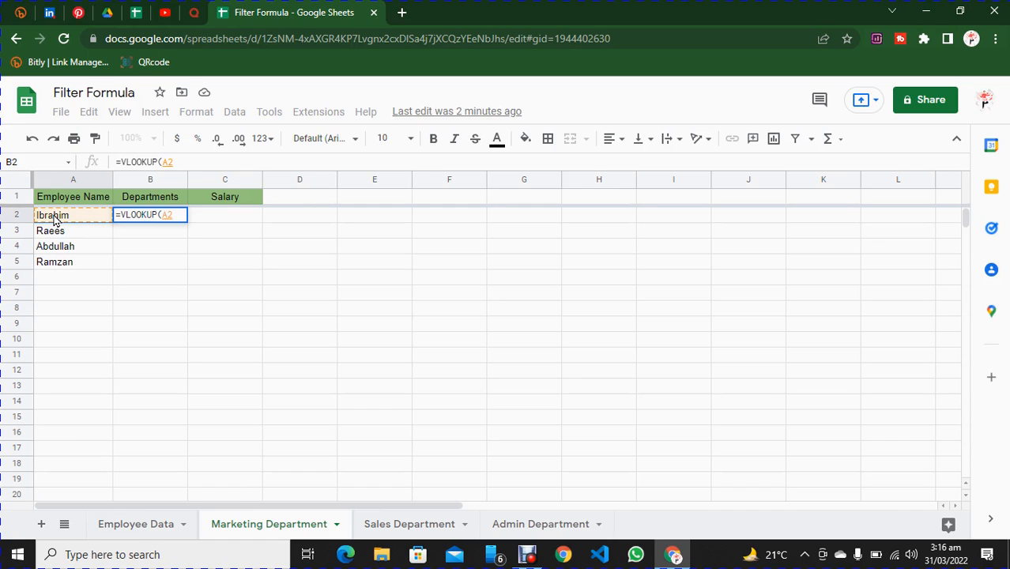
pyautogui.write(',')
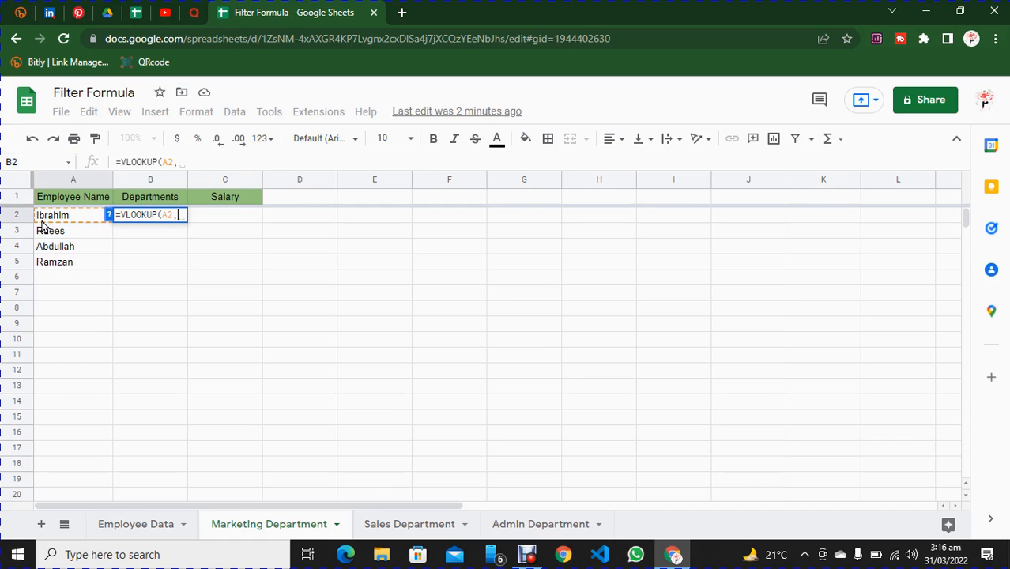
# Set the VLOOKUP range to columns A:B of the Employee Data sheet.
pyautogui.click(136, 526)
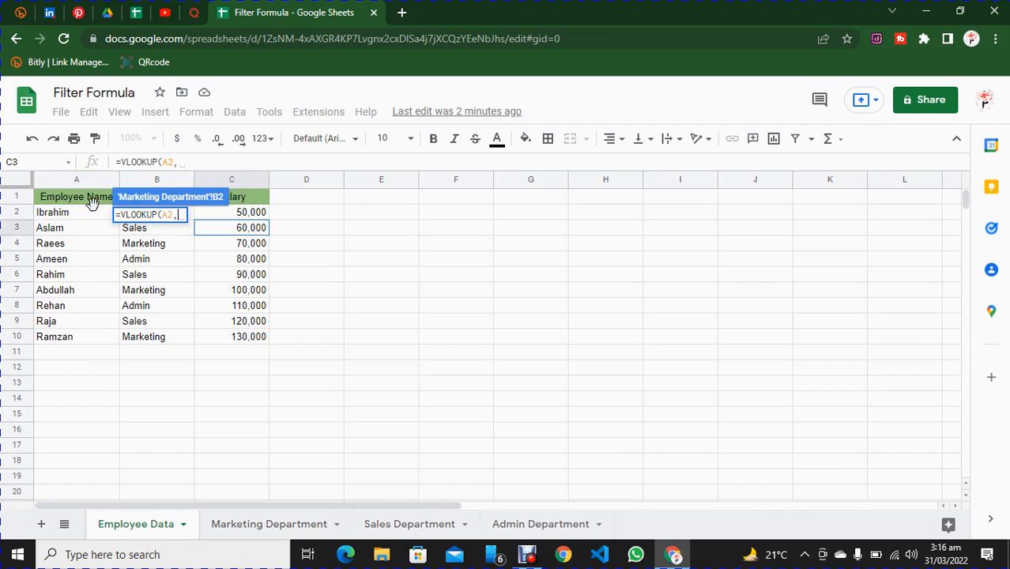
pyautogui.click(64, 179)
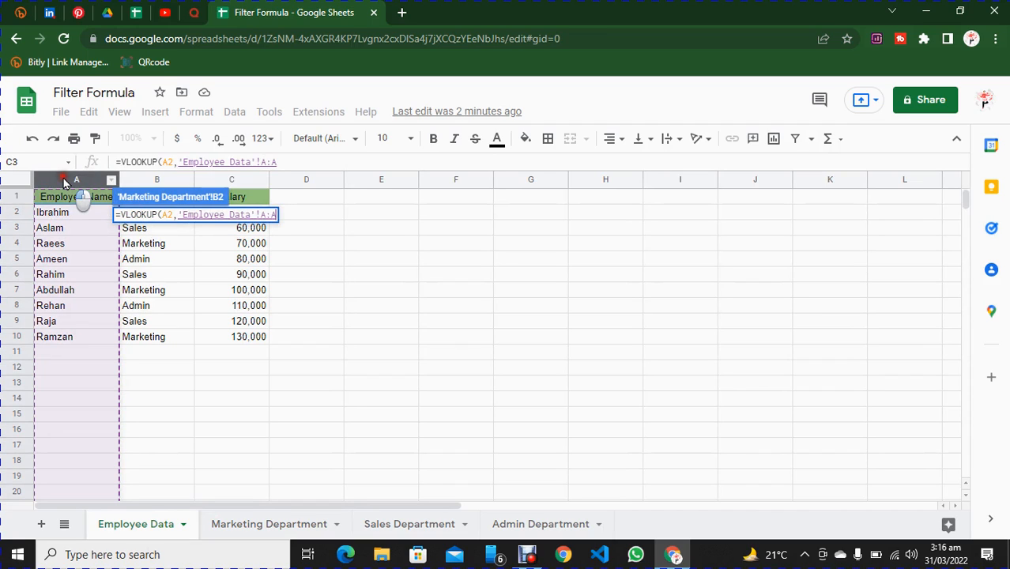
pyautogui.moveTo(64, 179); pyautogui.dragTo(146, 182)
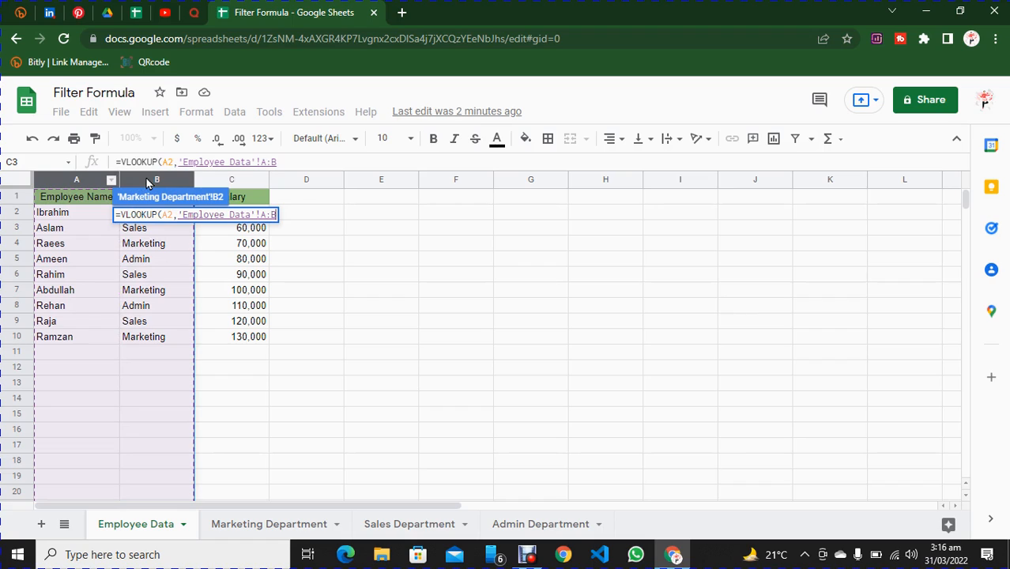
pyautogui.write(',')
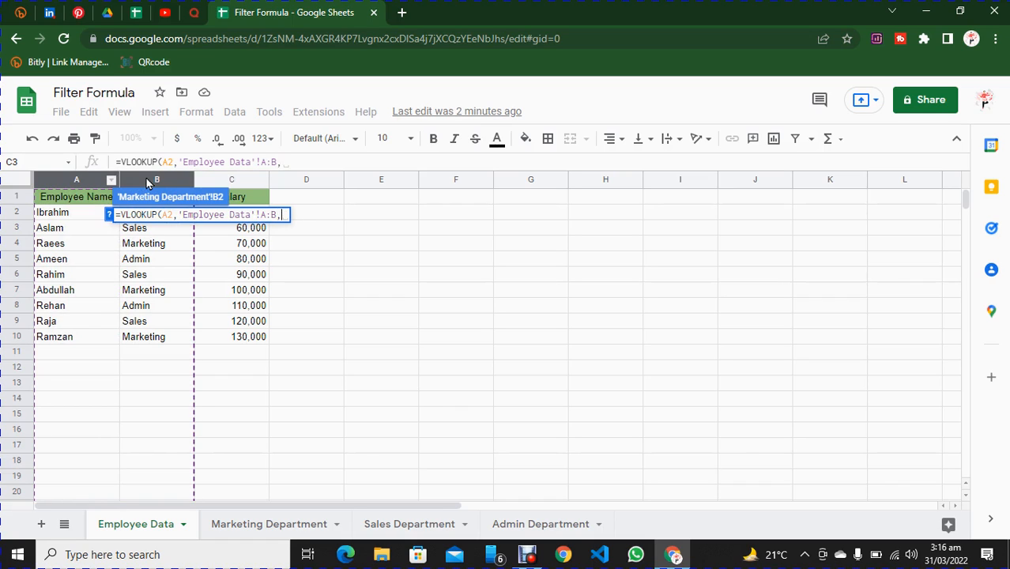
pyautogui.write('2,')
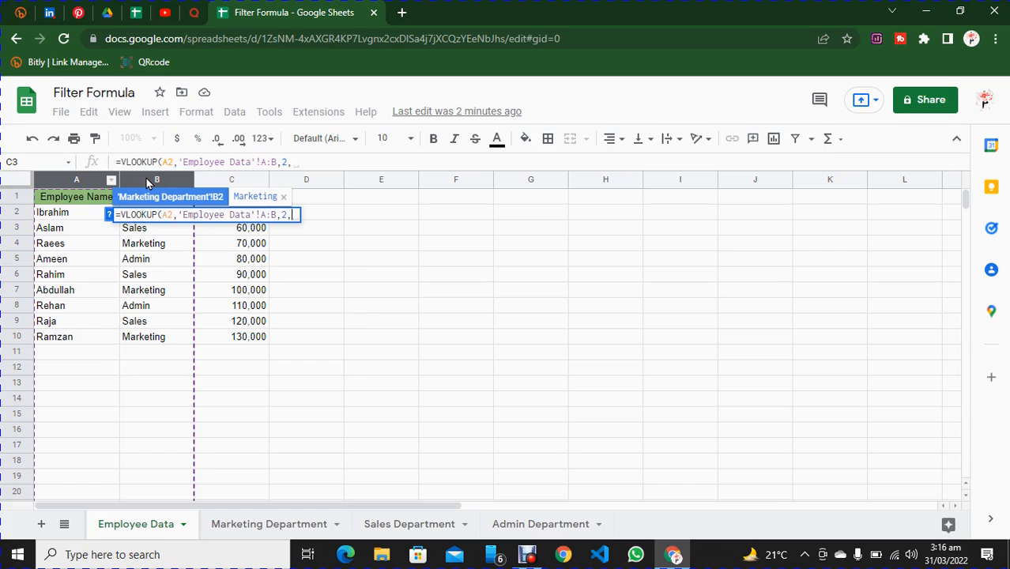
# Complete the VLOOKUP with column index 2 and false, and fill the formula down from B2 to B5.
pyautogui.write('false')
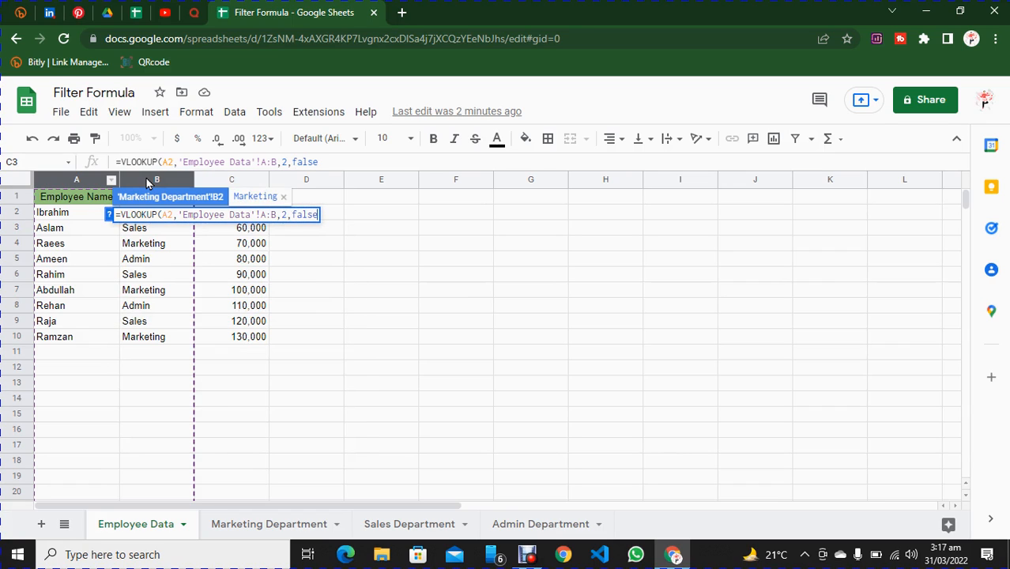
pyautogui.write(')')
pyautogui.press('Return')
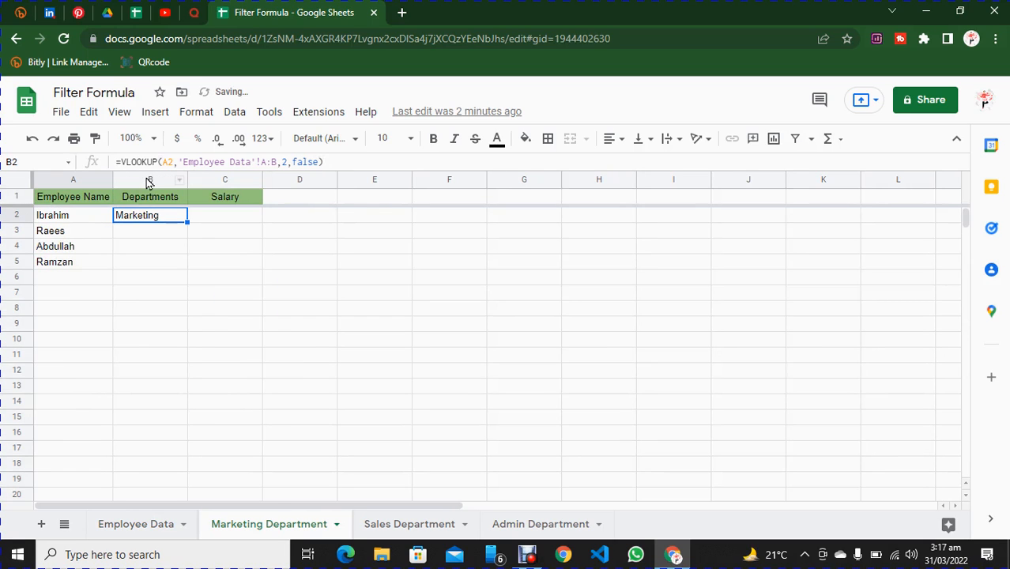
pyautogui.moveTo(187, 221); pyautogui.dragTo(187, 269)
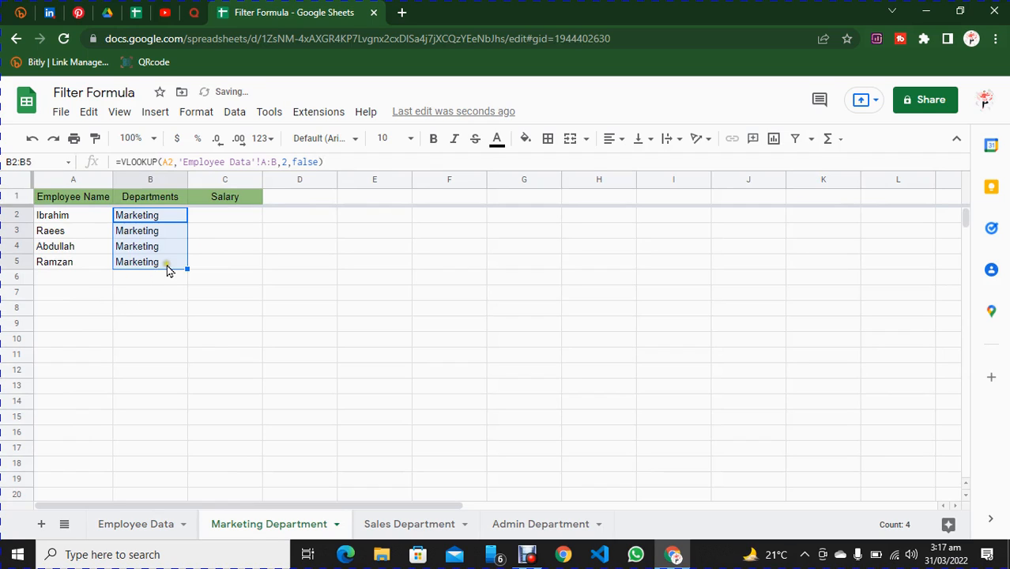
pyautogui.click(166, 263)
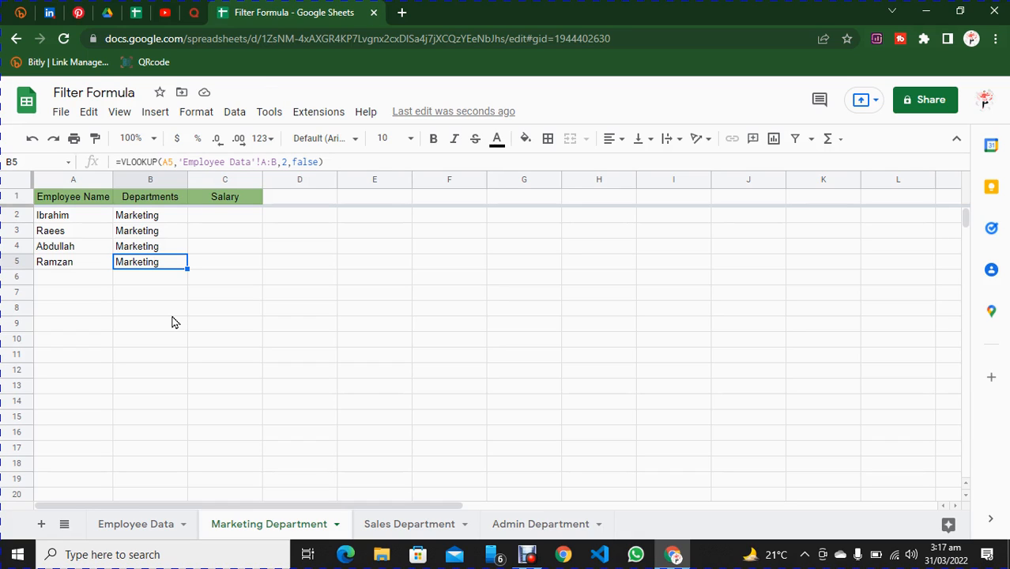
# Fill the department VLOOKUP formula from cell B5 down to B1000 and inspect the rows below the listed employees.
pyautogui.hotkey('ctrl', 'shift', 'Down')
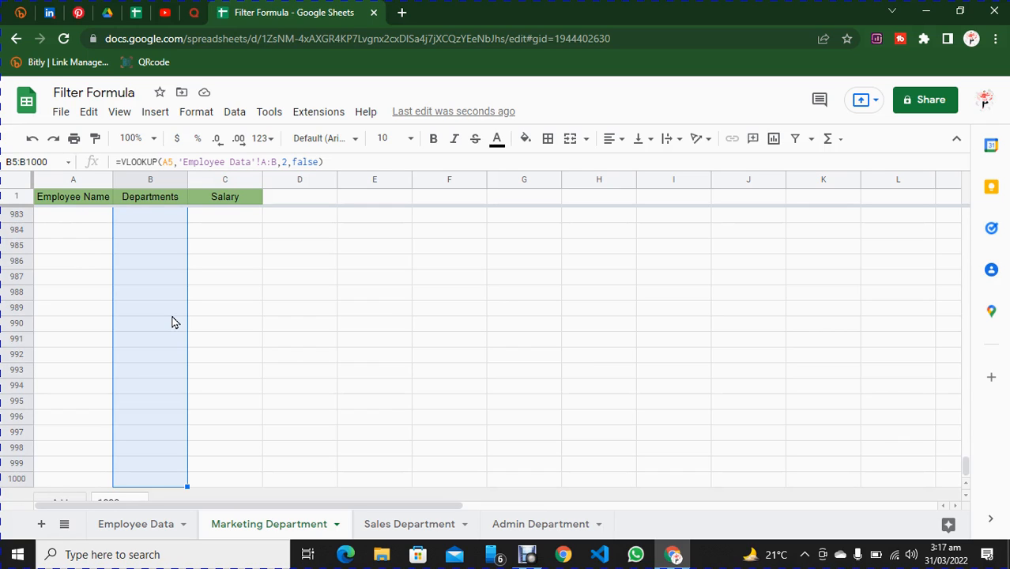
pyautogui.hotkey('ctrl', 'd')
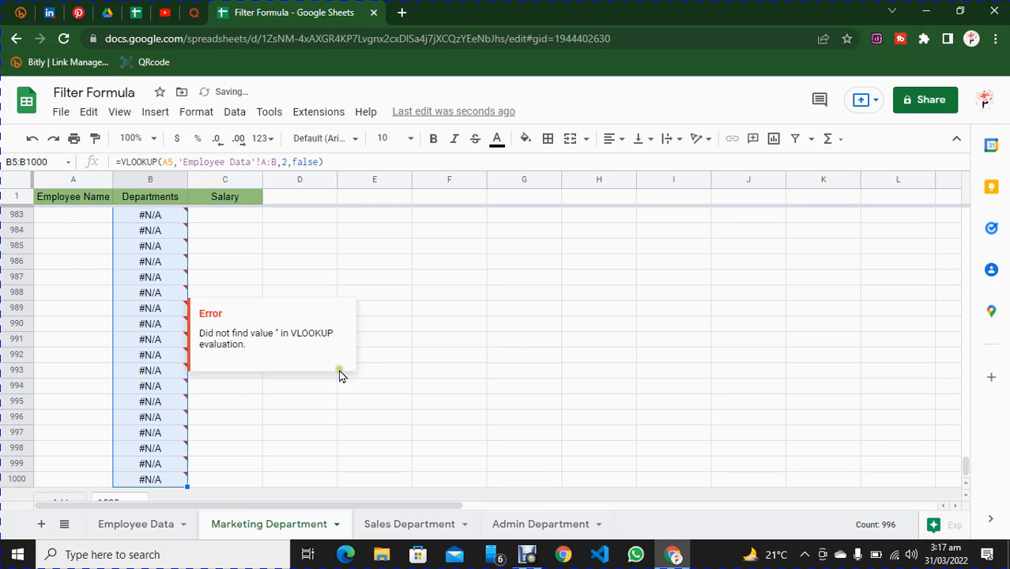
pyautogui.moveTo(964, 467); pyautogui.dragTo(969, 217)
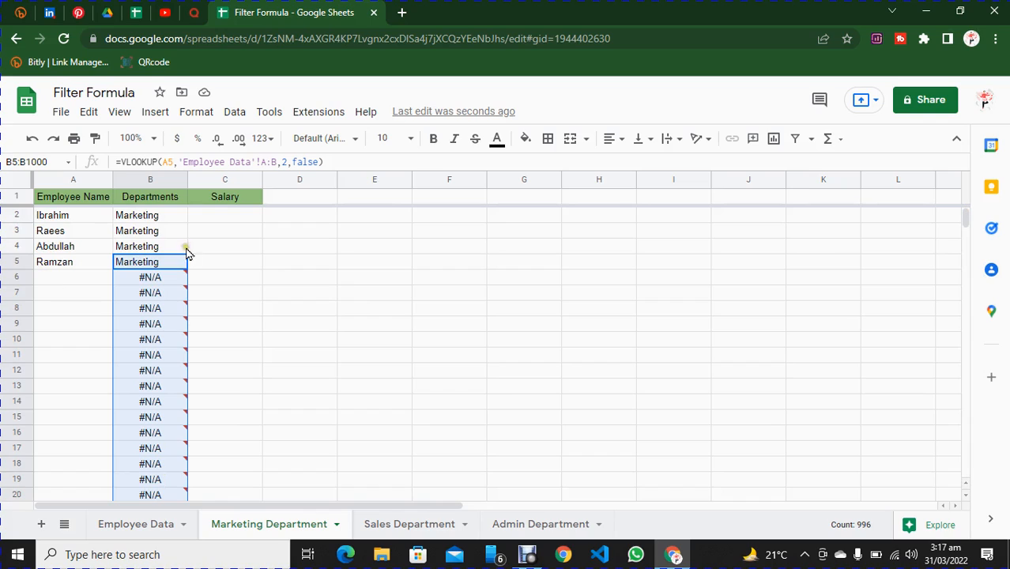
pyautogui.moveTo(165, 460)
pyautogui.moveTo(164, 282)
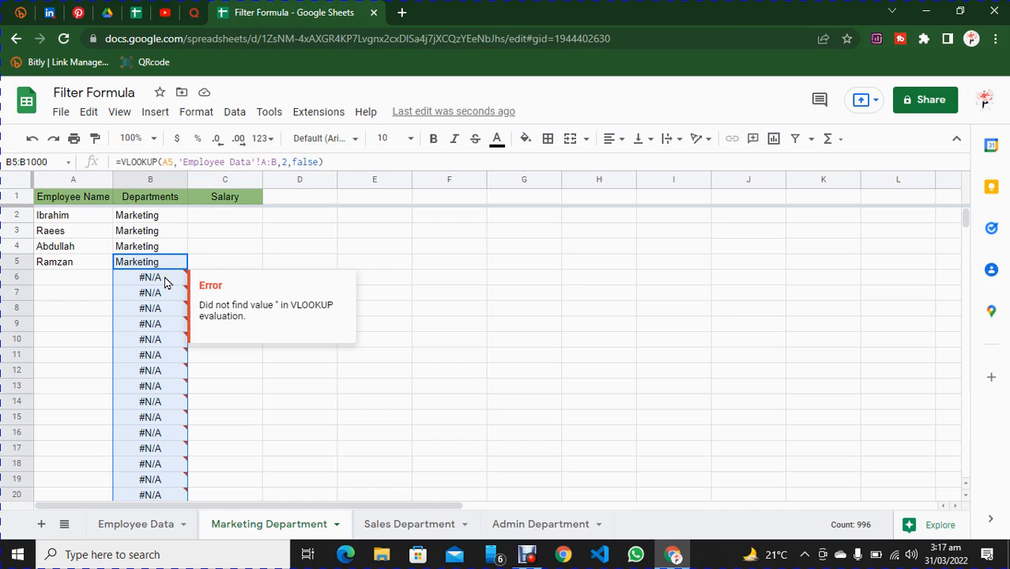
# Enter a new employee's name in cell A11 of the Employee Data sheet.
pyautogui.click(142, 527)
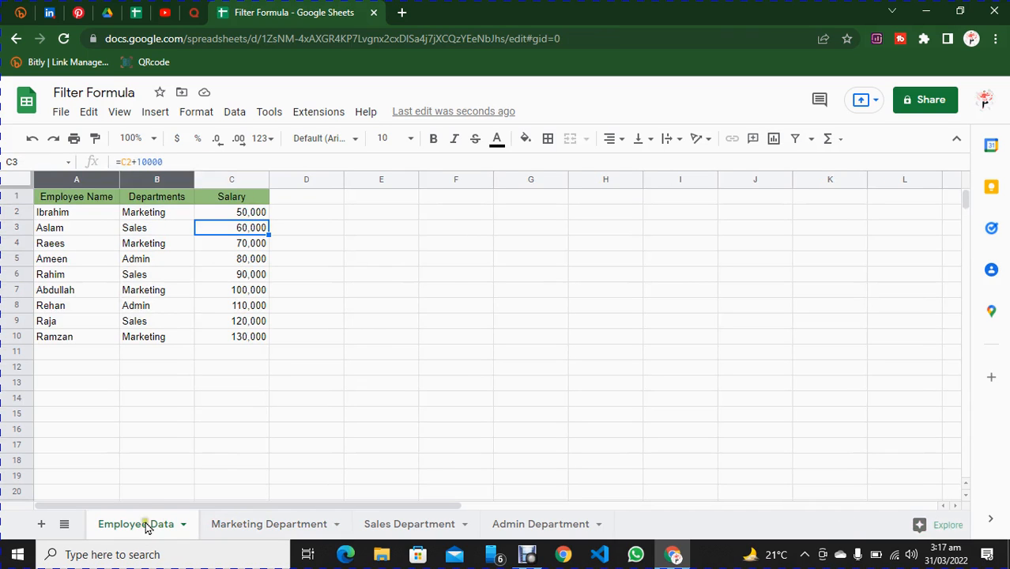
pyautogui.click(67, 359)
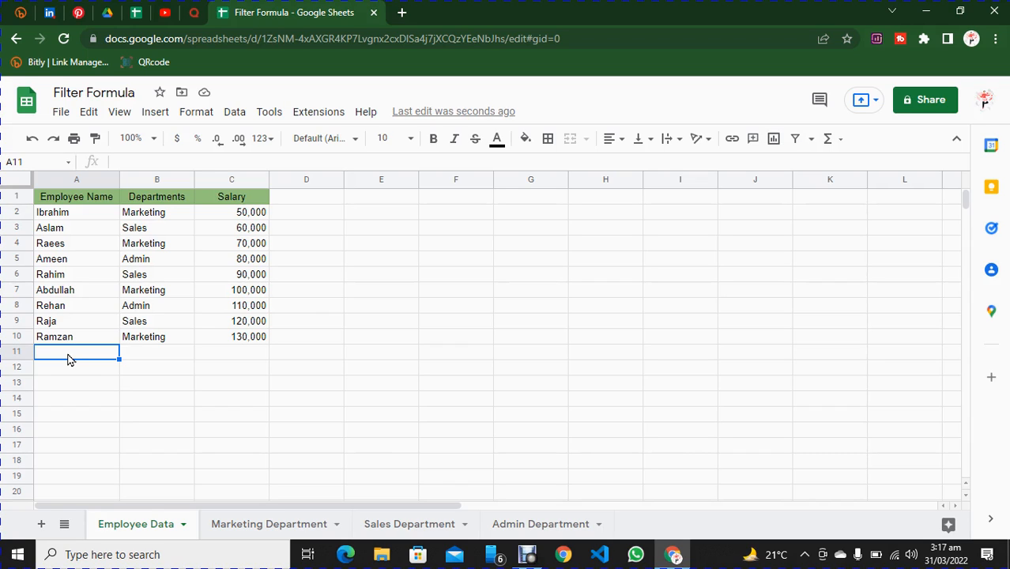
pyautogui.write('Rafaqat')
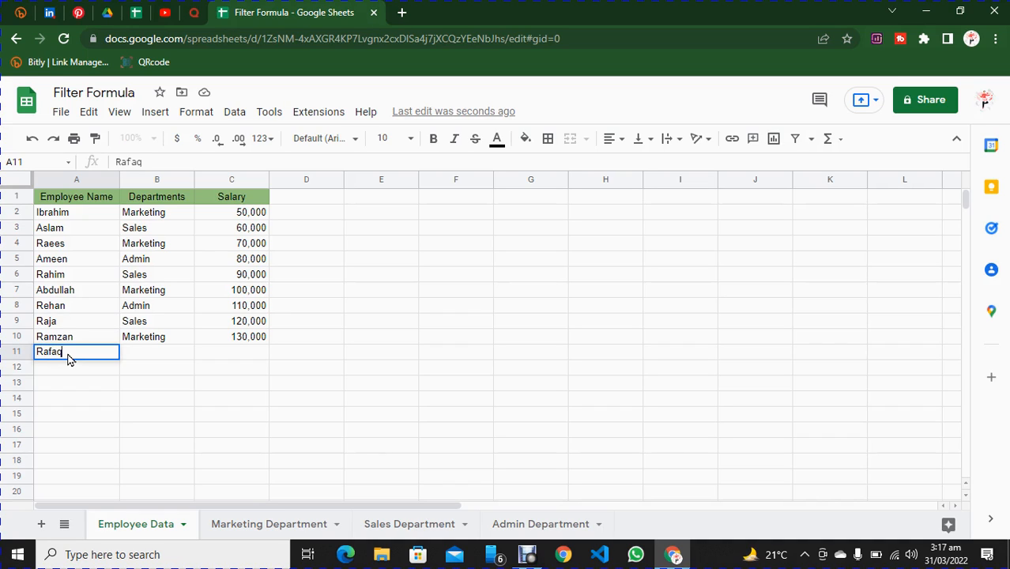
pyautogui.click(155, 354)
# Fill the Marketing department from B10 down to B11 and the salary formula from C10 down to C11.
pyautogui.click(162, 336)
pyautogui.moveTo(192, 341); pyautogui.dragTo(194, 355)
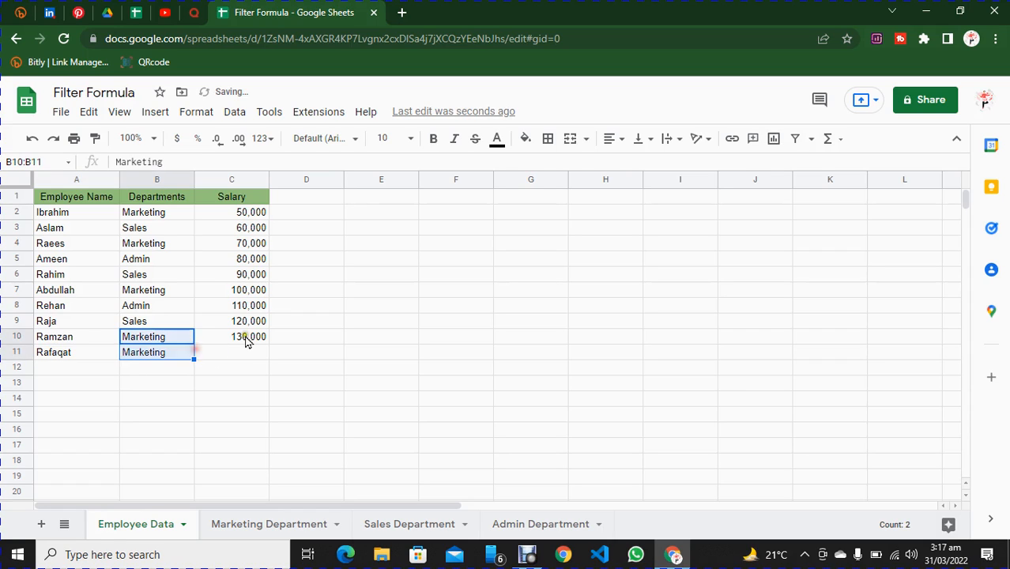
pyautogui.click(241, 336)
pyautogui.moveTo(268, 342); pyautogui.dragTo(269, 353)
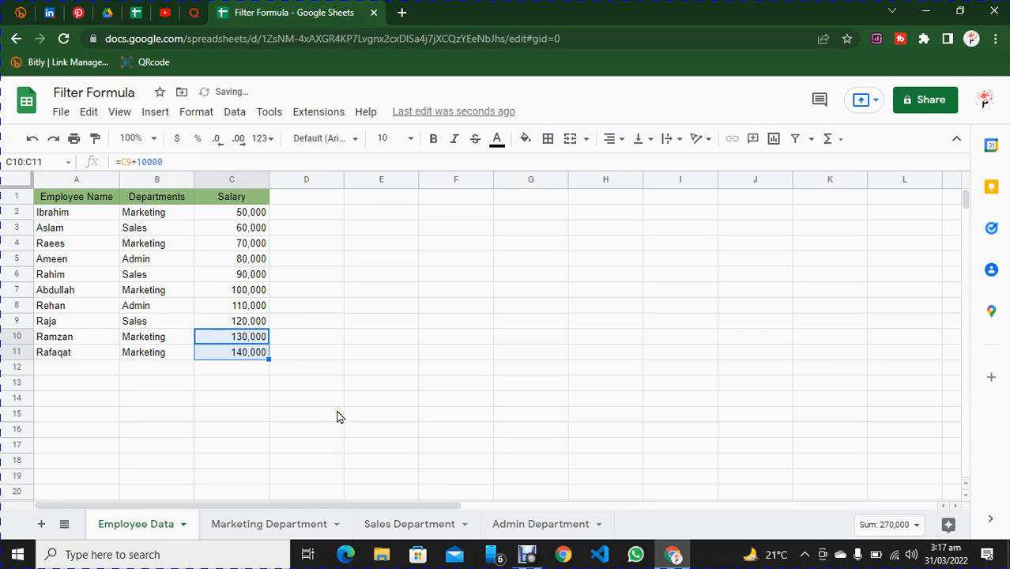
# Check the new employee's name and department formula in row 6 of the Marketing Department sheet.
pyautogui.click(267, 528)
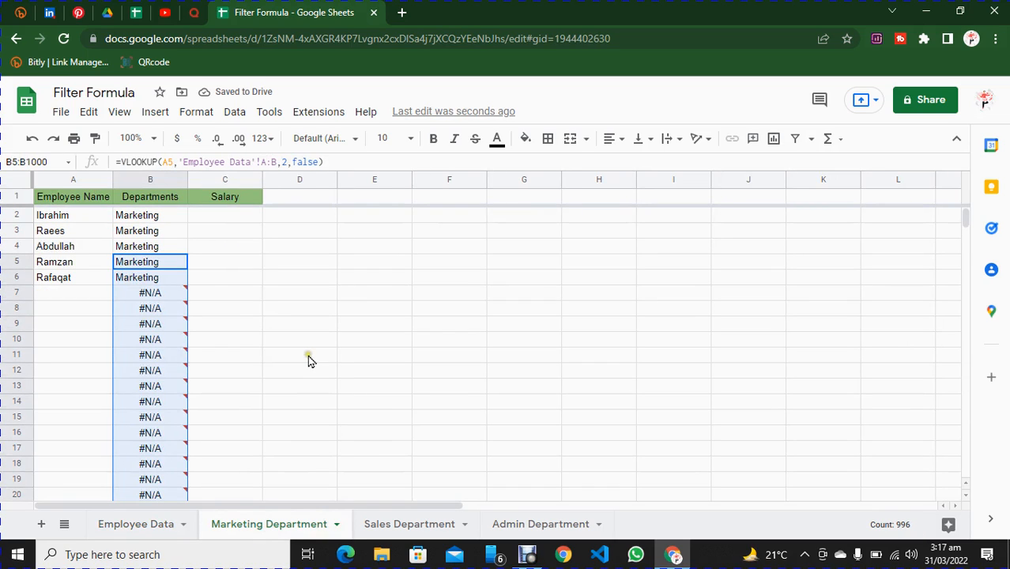
pyautogui.click(64, 286)
pyautogui.click(138, 283)
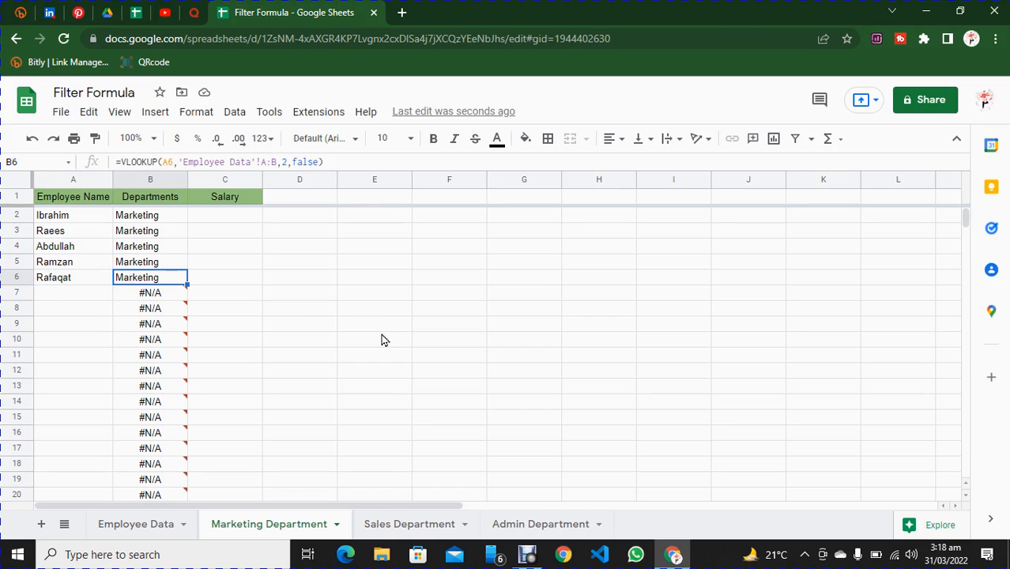
# Start a VLOOKUP formula in cell C2 of the Marketing Department sheet with A2 as the search key.
pyautogui.click(220, 215)
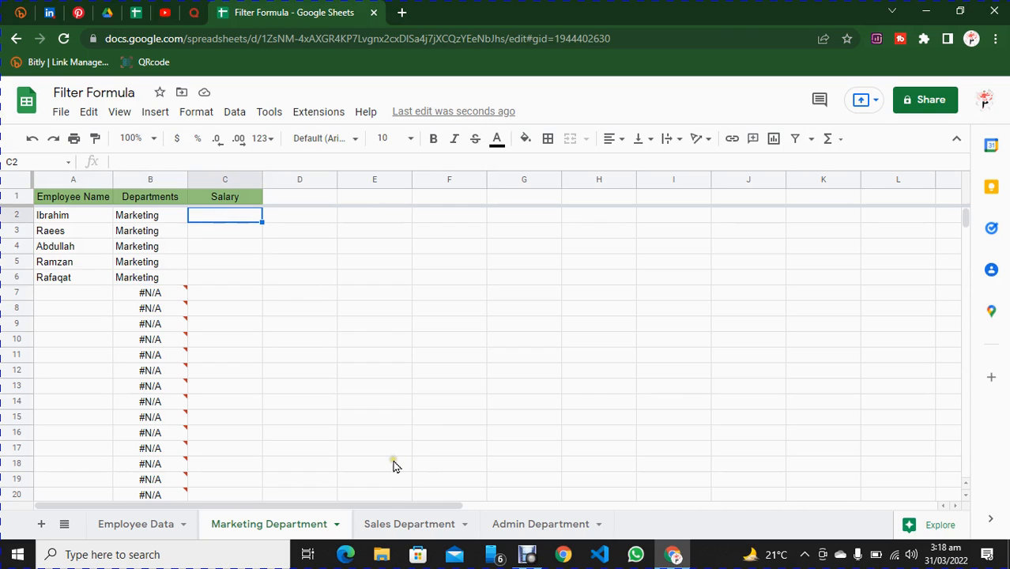
pyautogui.click(163, 216)
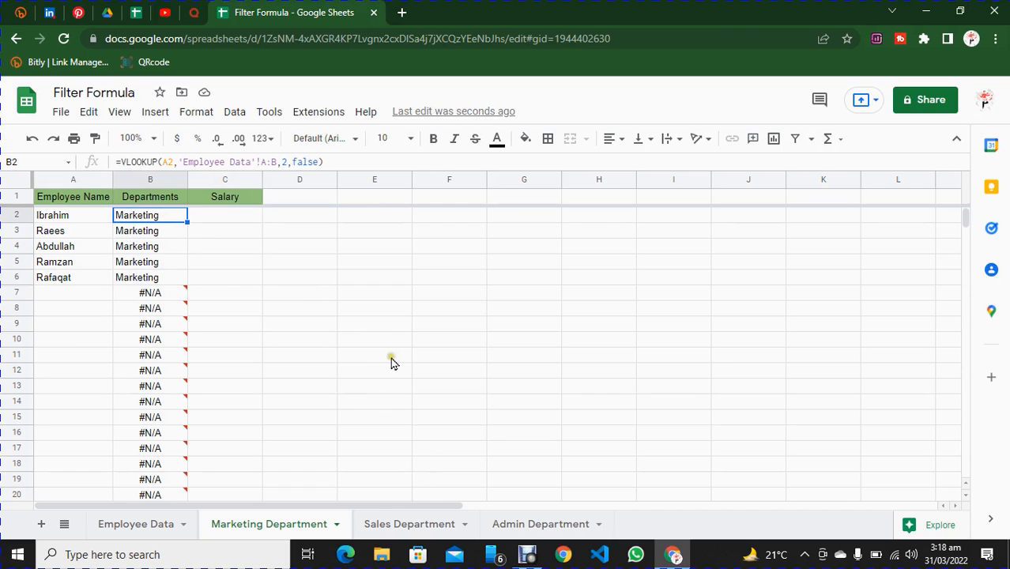
pyautogui.click(240, 216)
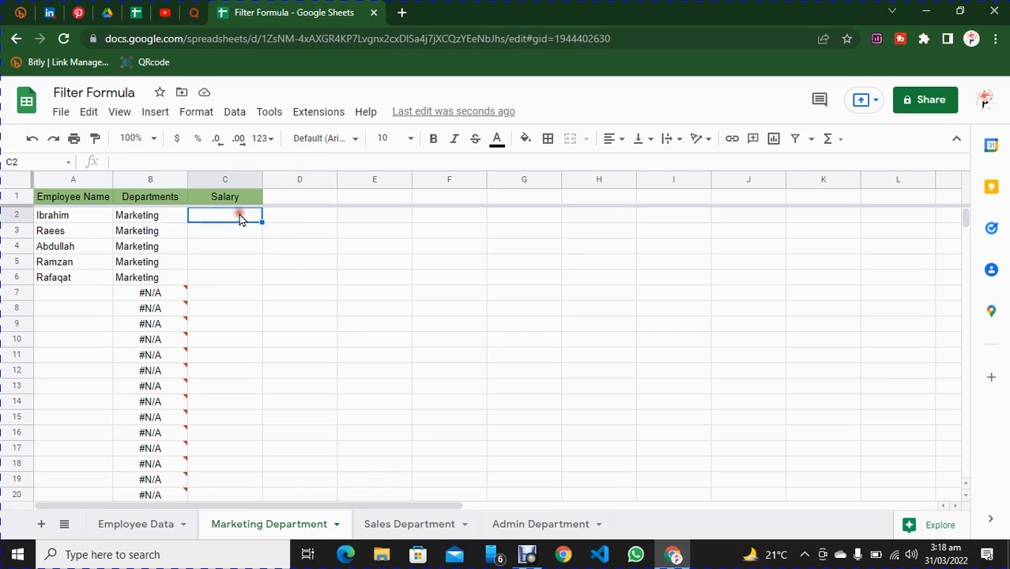
pyautogui.click(139, 523)
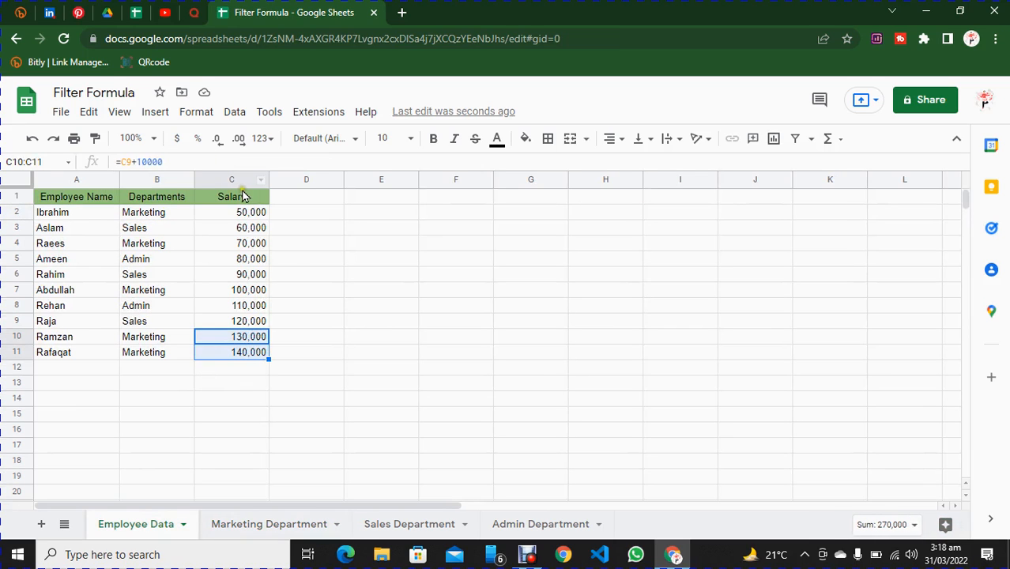
pyautogui.click(270, 527)
pyautogui.click(230, 218)
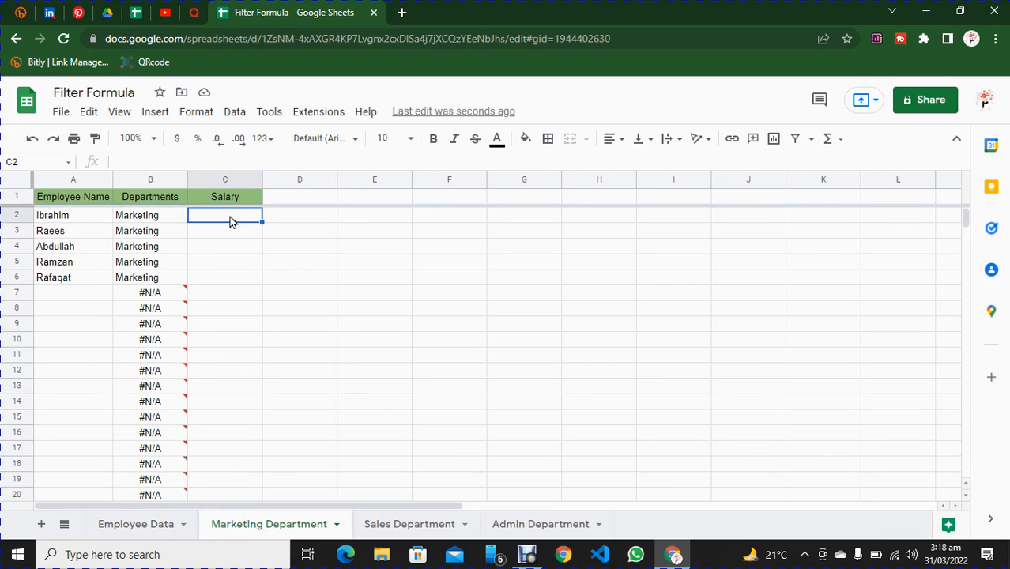
pyautogui.write('=vlookup')
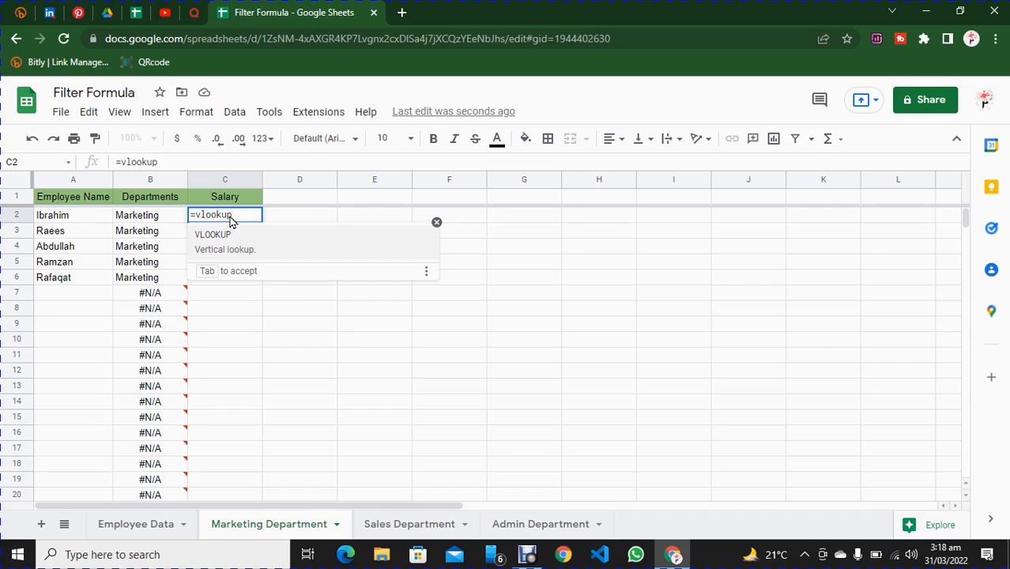
pyautogui.write('(')
pyautogui.click(61, 215)
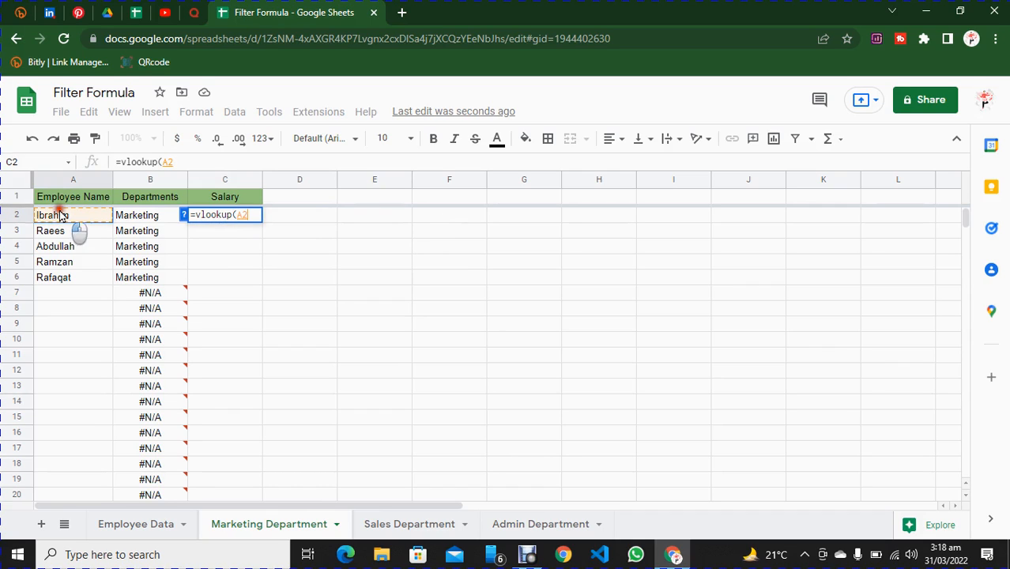
pyautogui.write(',')
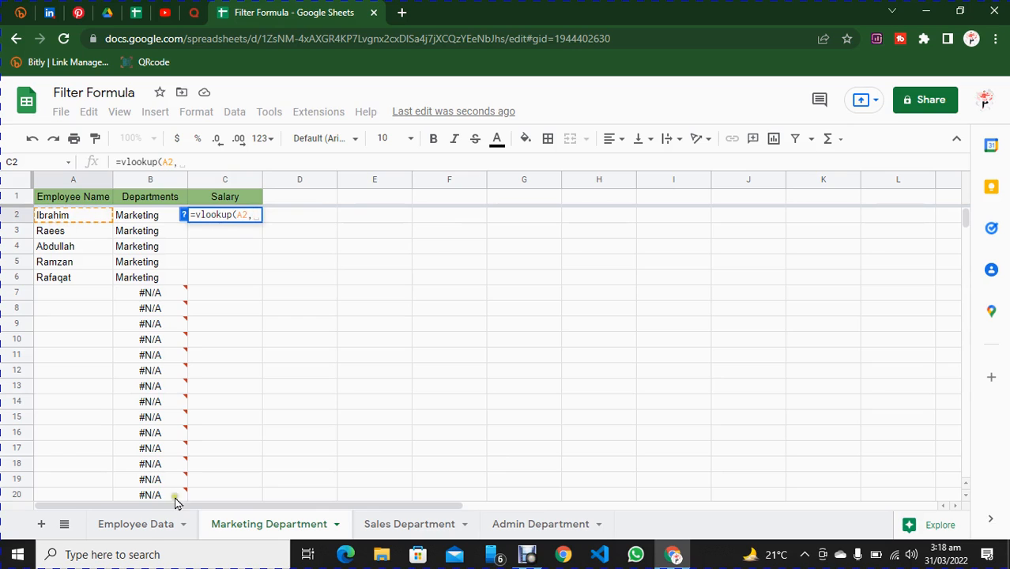
# Complete the salary VLOOKUP with columns A:C of the Employee Data sheet as the range, column index 3 and false.
pyautogui.click(144, 528)
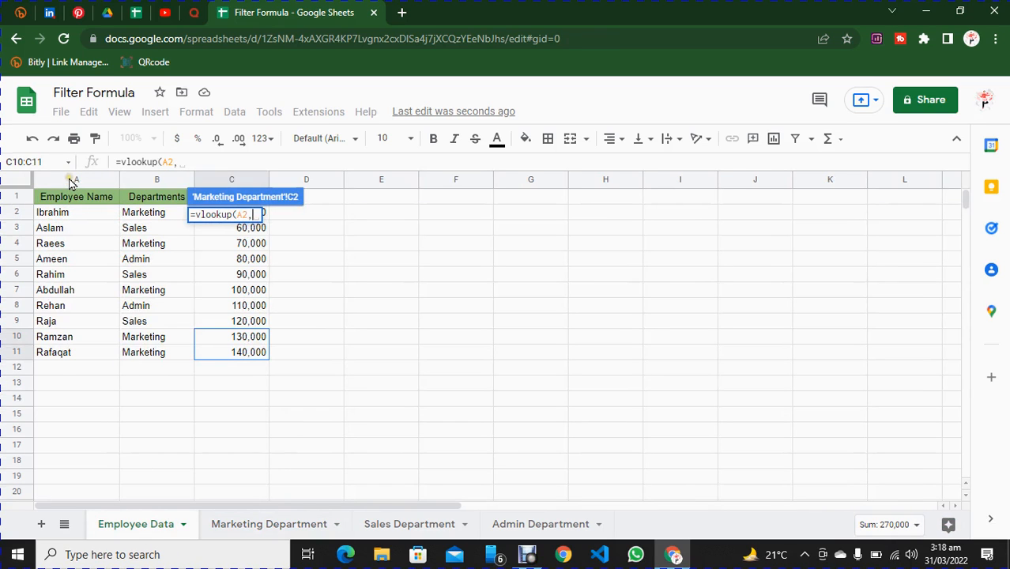
pyautogui.moveTo(70, 178); pyautogui.dragTo(229, 183)
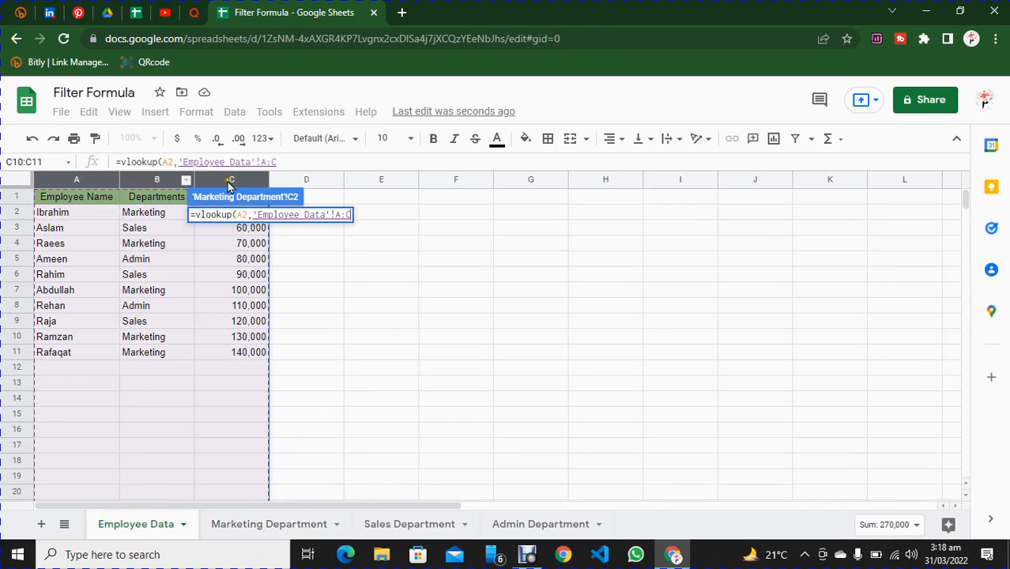
pyautogui.write(',3')
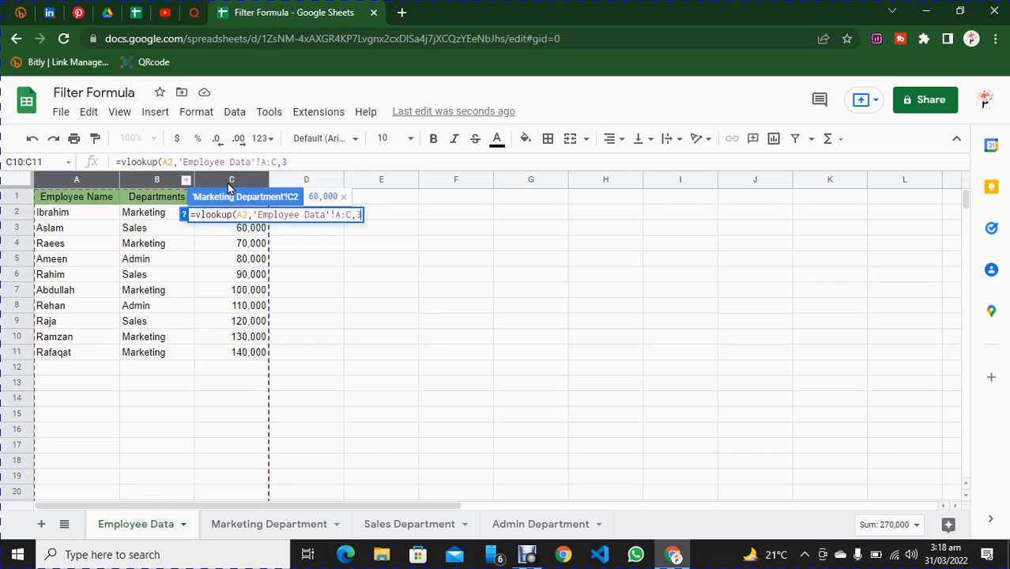
pyautogui.write(',')
pyautogui.write('f')
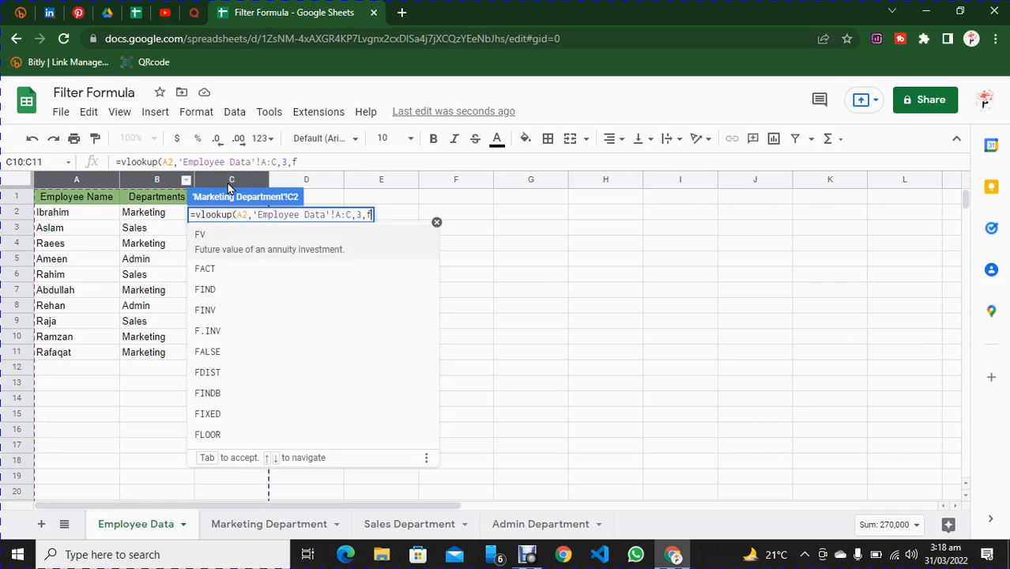
pyautogui.write('alse)')
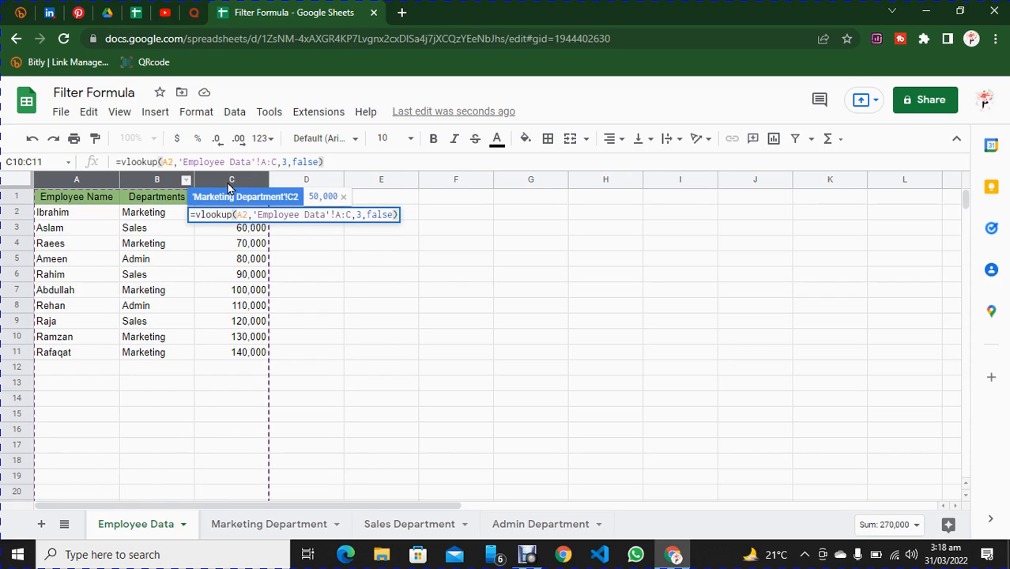
pyautogui.press('Return')
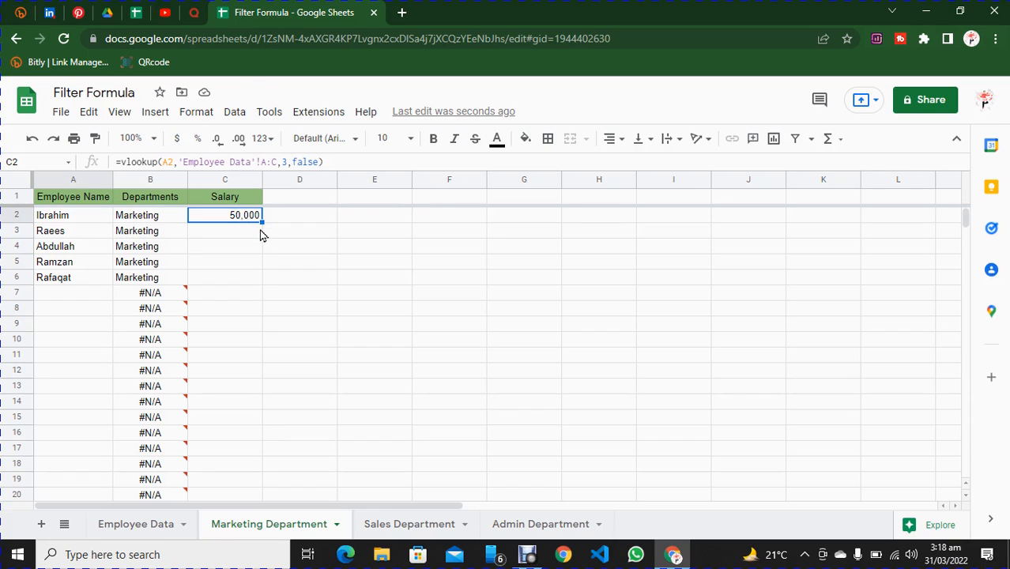
# Fill the salary VLOOKUP formula from cell C2 down to C1000.
pyautogui.keyDown('shift'); pyautogui.click(261, 234); pyautogui.keyUp('shift')
pyautogui.hotkey('shift', 'Down')
pyautogui.hotkey('shift', 'Down')
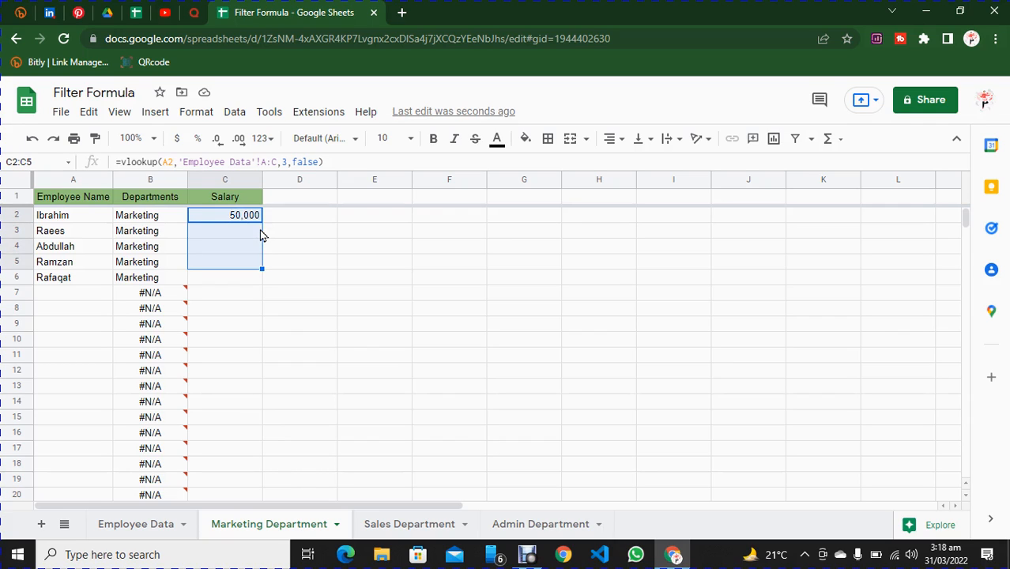
pyautogui.hotkey('ctrl', 'shift', 'Down')
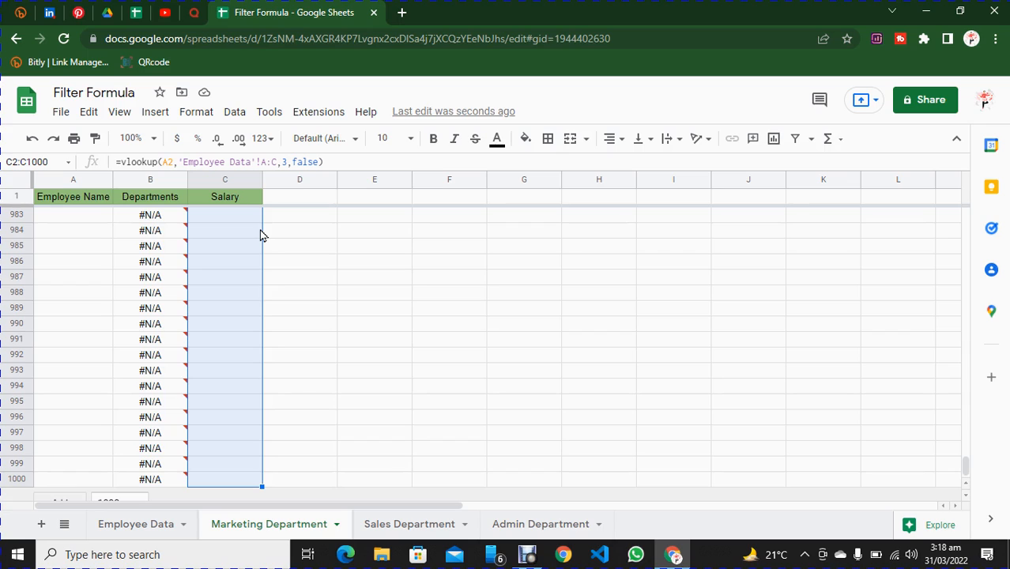
pyautogui.hotkey('ctrl', 'd')
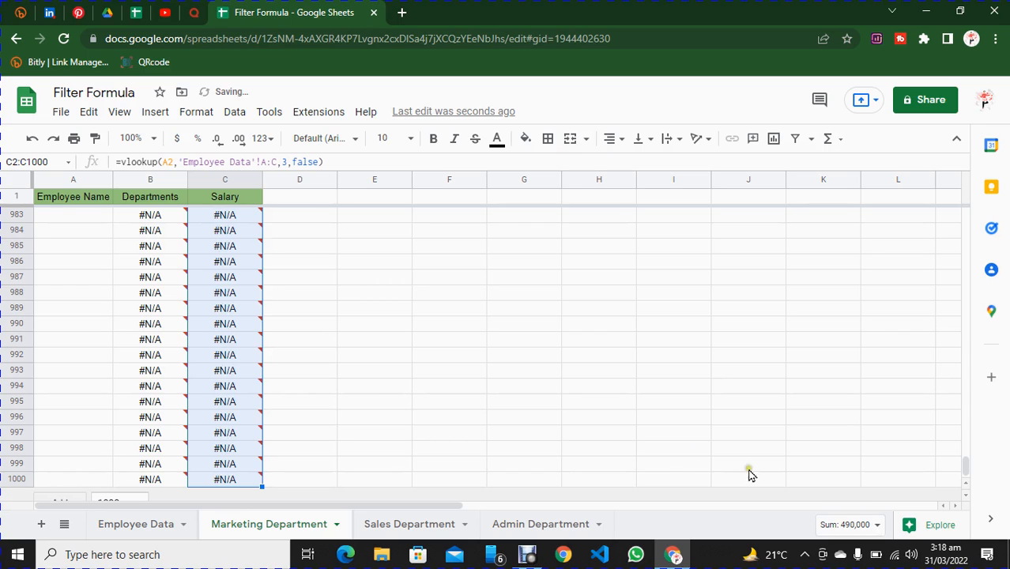
pyautogui.moveTo(964, 466); pyautogui.dragTo(964, 199)
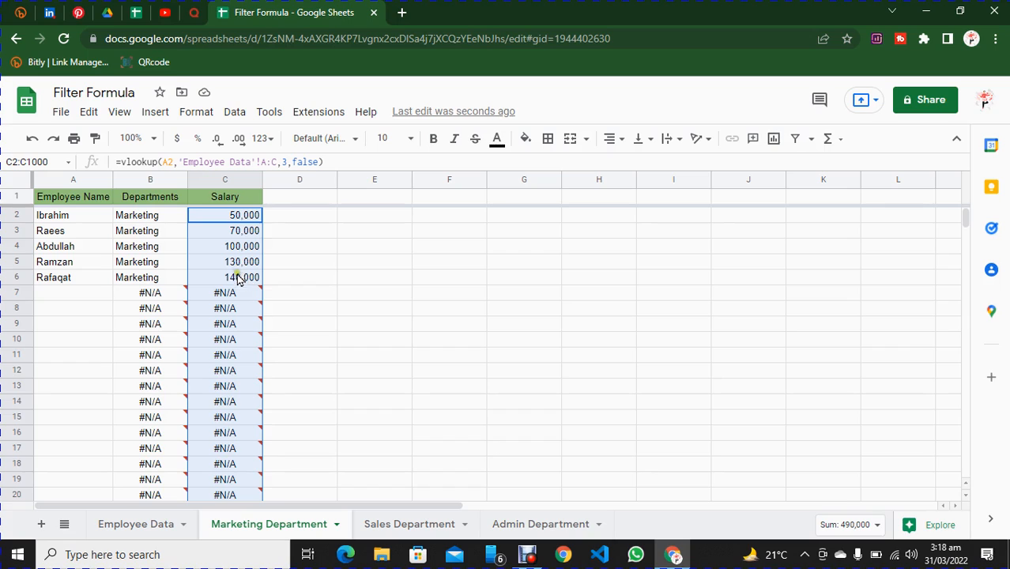
# Wrap the department VLOOKUP in cell B7 of the Marketing Department sheet in an IFERROR function.
pyautogui.moveTo(131, 297)
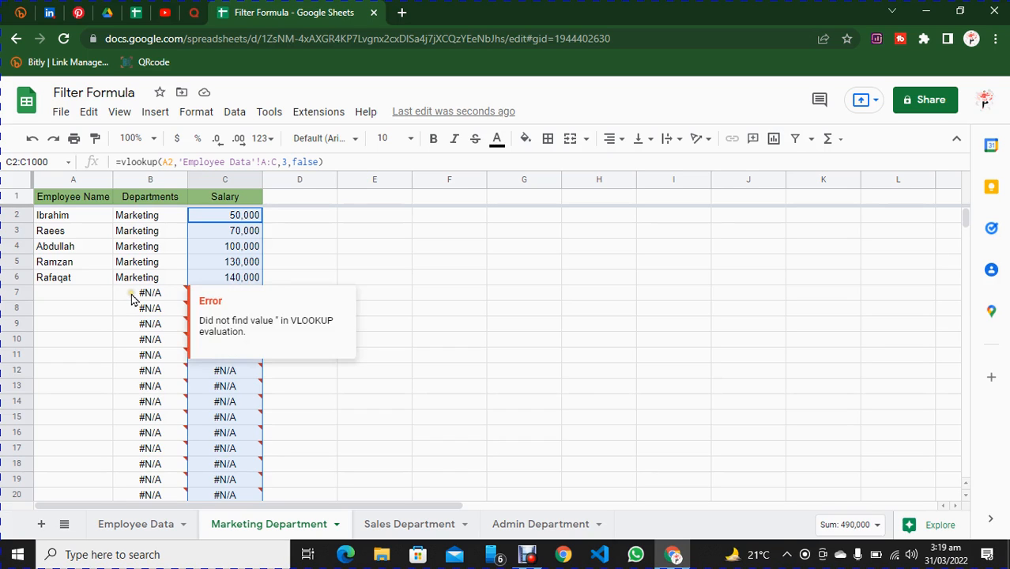
pyautogui.click(131, 296)
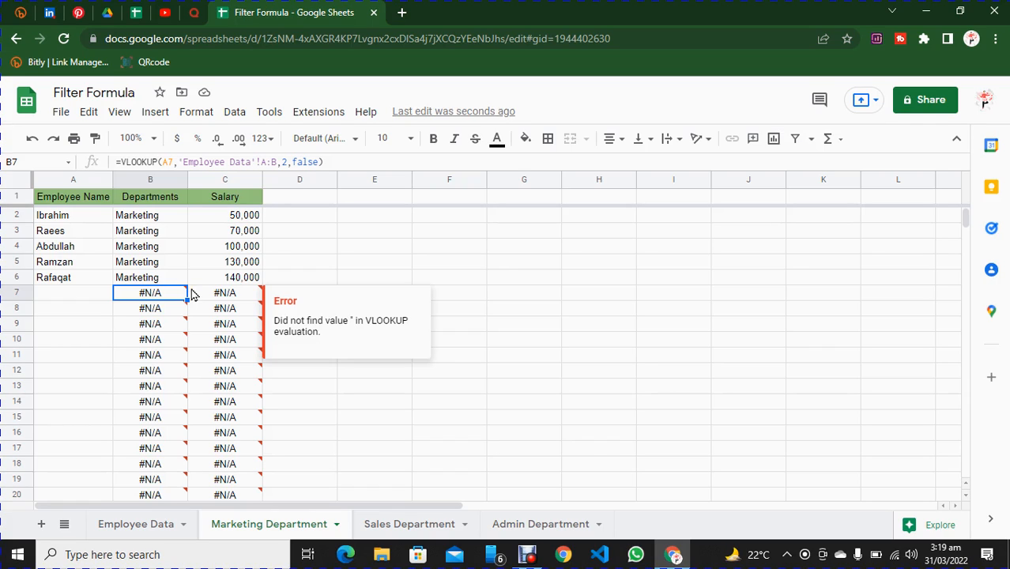
pyautogui.click(121, 161)
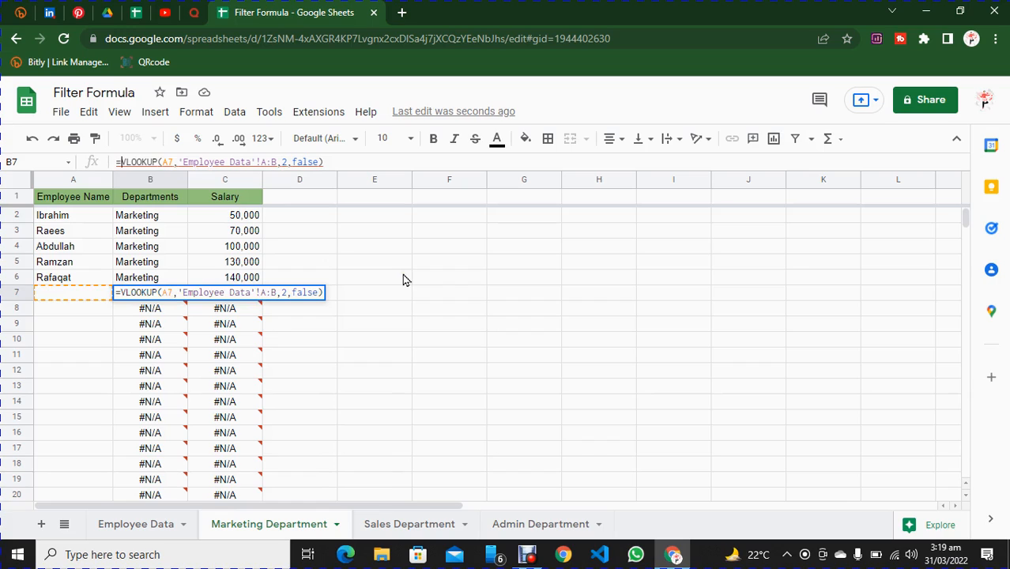
pyautogui.write('iferror')
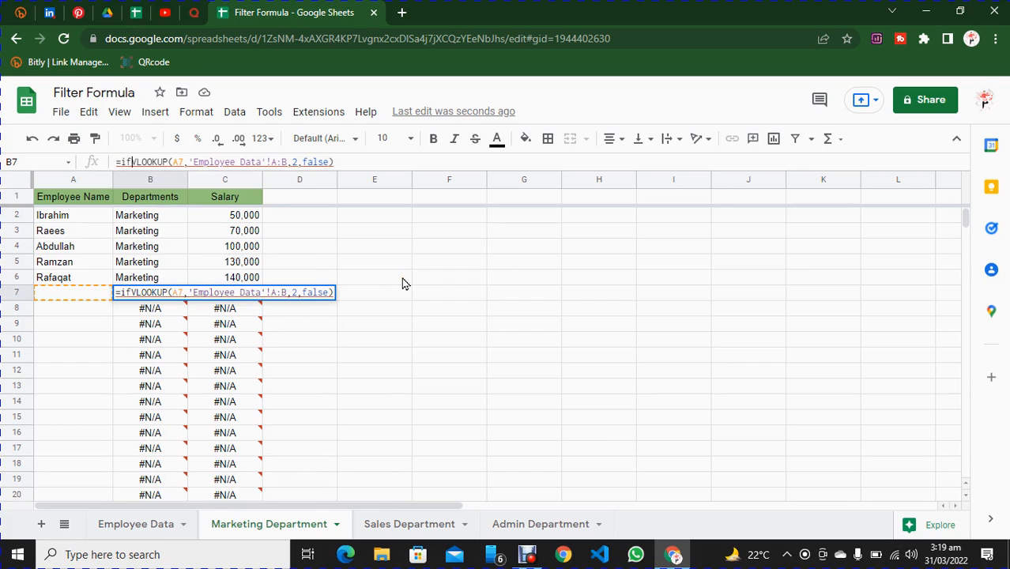
pyautogui.write('(')
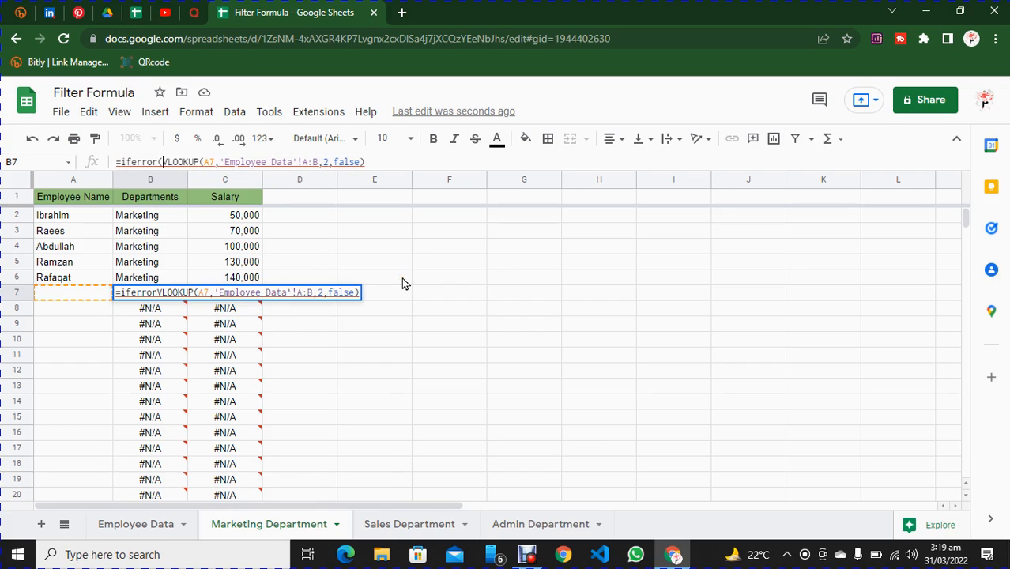
pyautogui.click(395, 161)
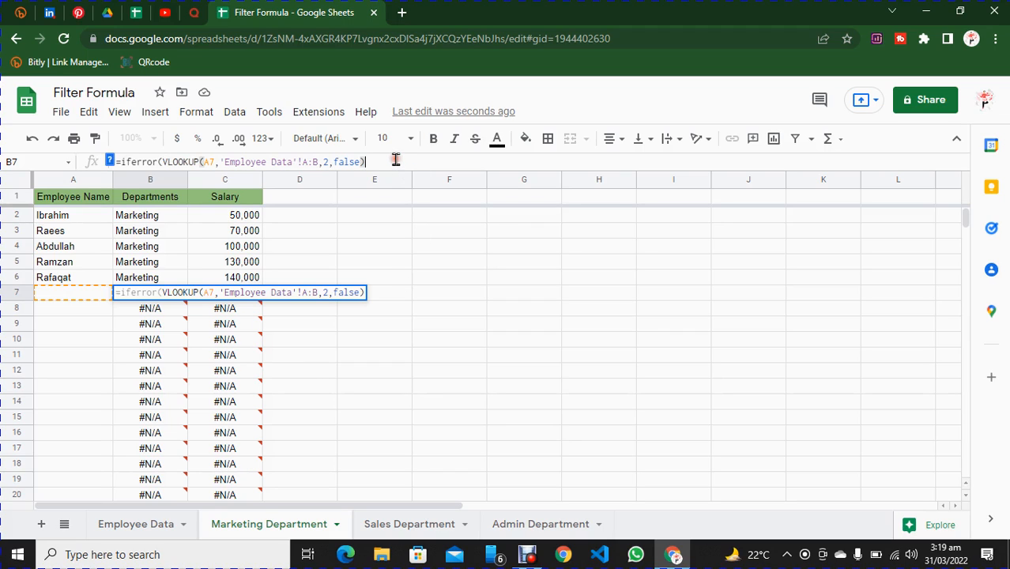
pyautogui.write(')')
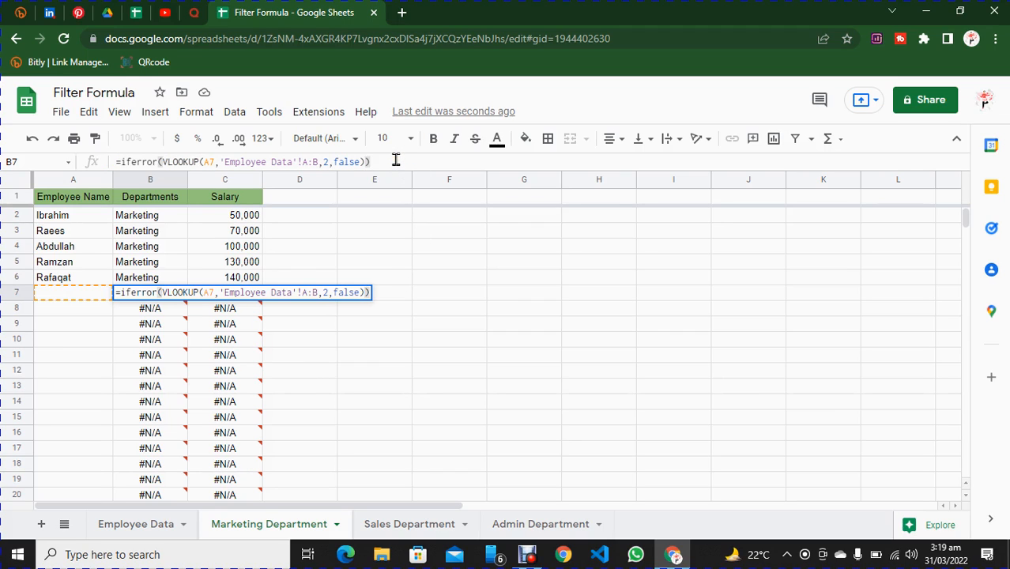
pyautogui.press('Return')
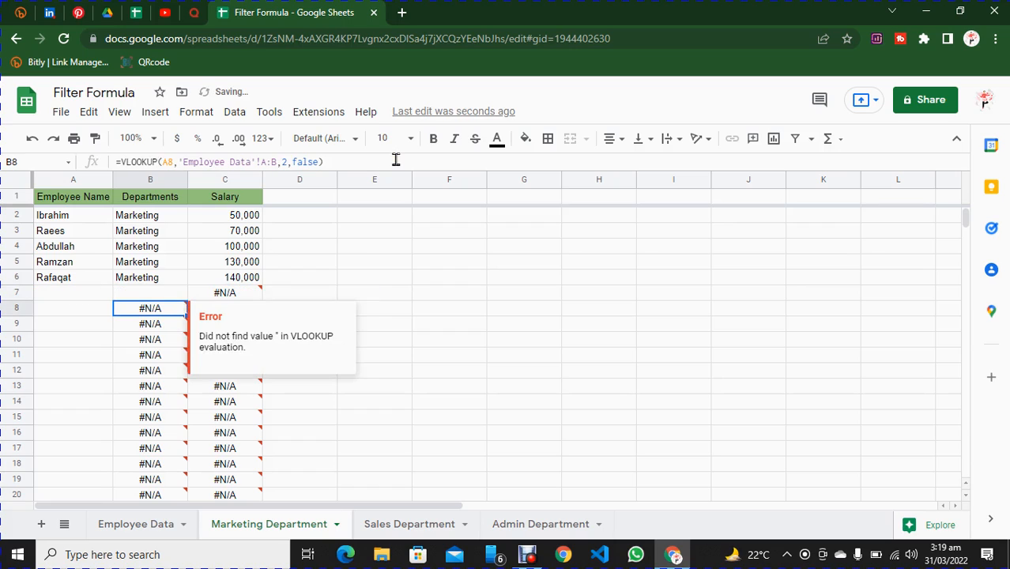
# Copy the IFERROR department formula from cell B7 up to B2 and down to B1000.
pyautogui.click(156, 292)
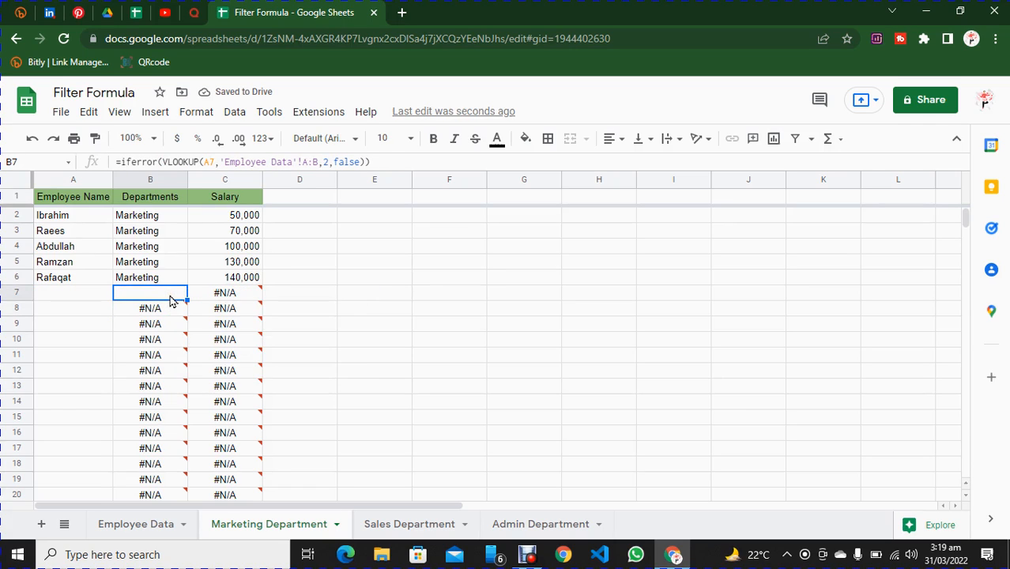
pyautogui.click(171, 295)
pyautogui.moveTo(184, 297); pyautogui.dragTo(179, 223)
pyautogui.click(150, 295)
pyautogui.hotkey('ctrl', 'shift', 'Down')
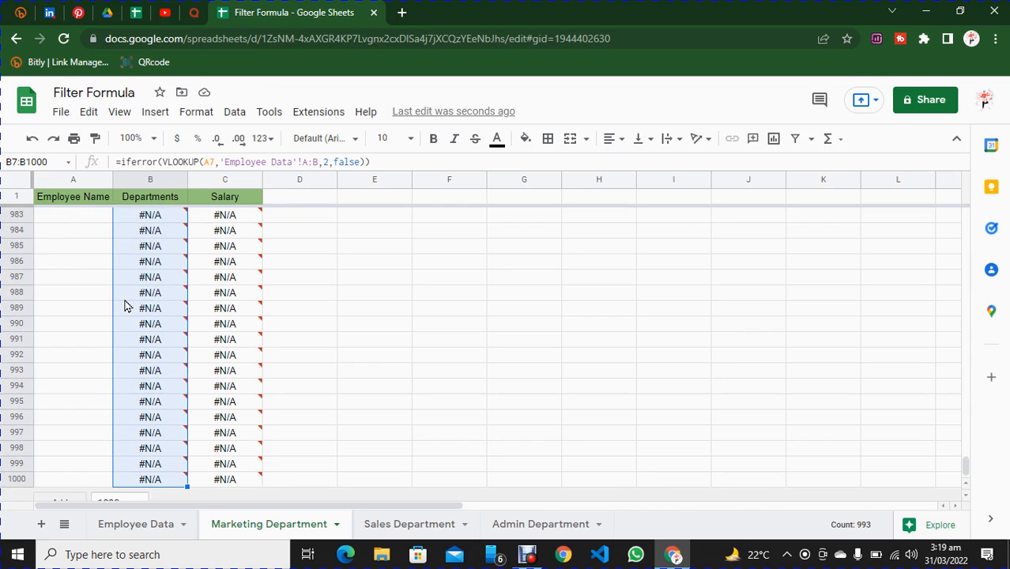
pyautogui.press('Delete')
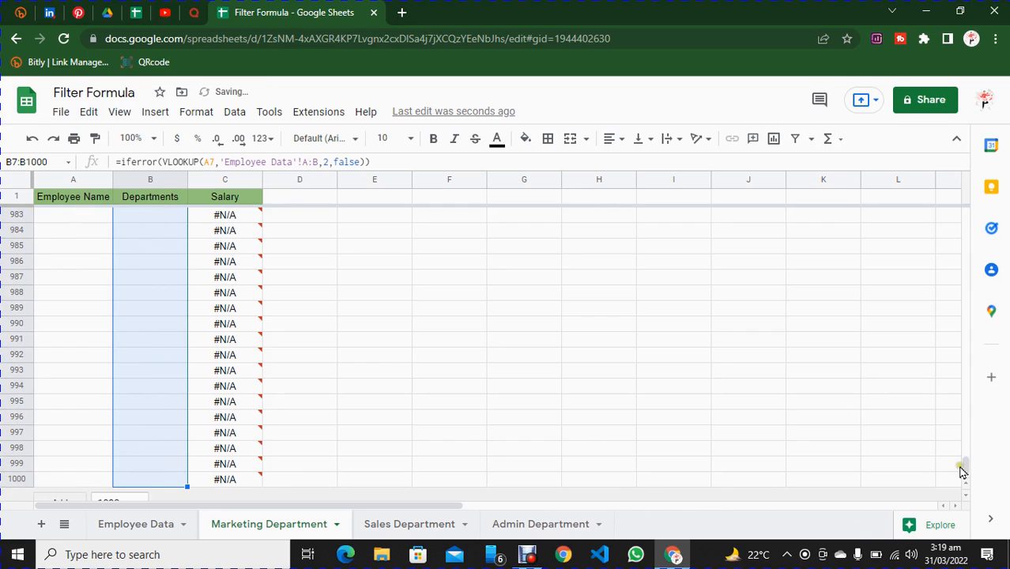
pyautogui.moveTo(966, 462); pyautogui.dragTo(964, 207)
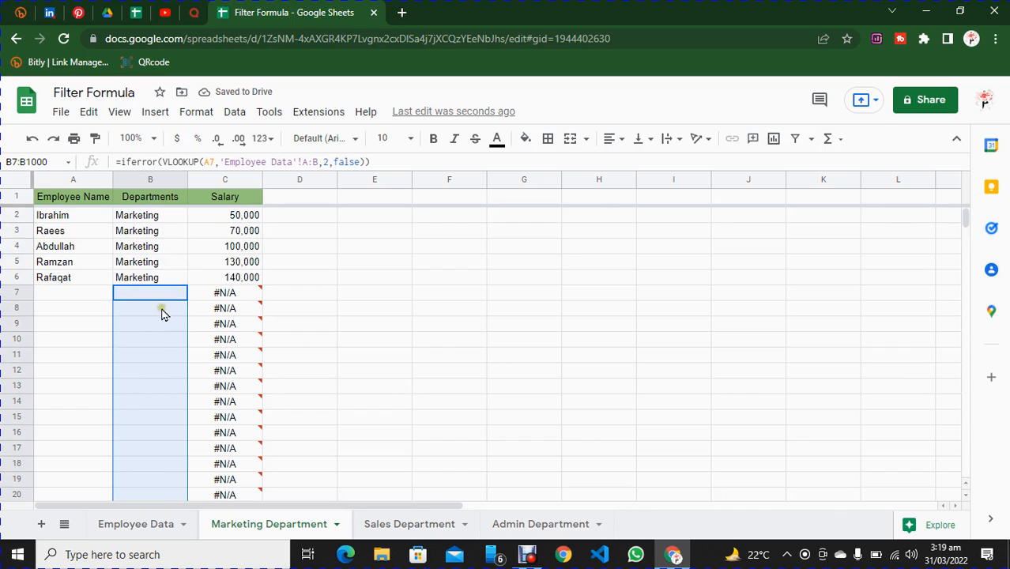
# Wrap the salary VLOOKUP in cell C2 of the Marketing Department sheet in an IFERROR function.
pyautogui.click(234, 216)
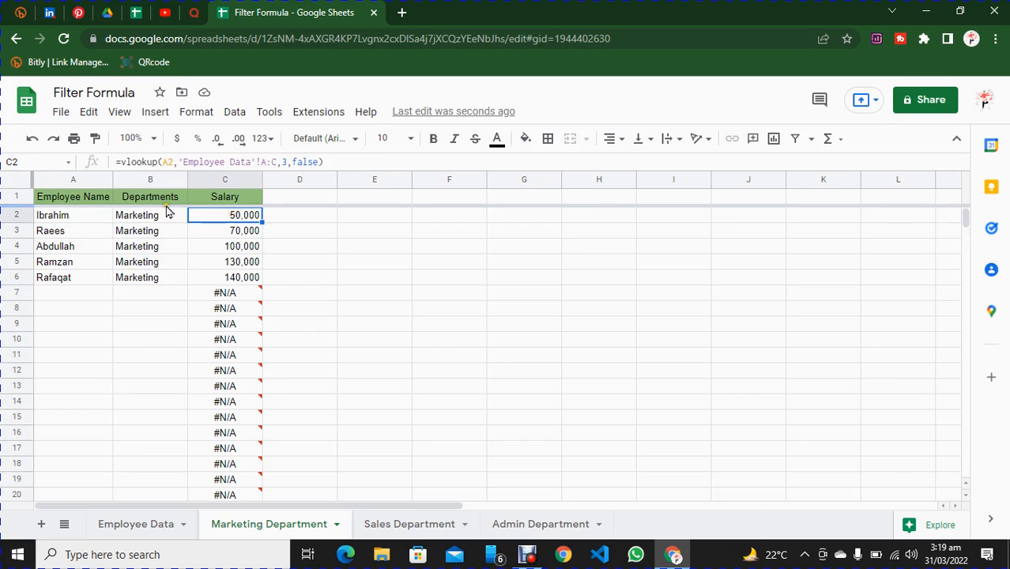
pyautogui.click(125, 162)
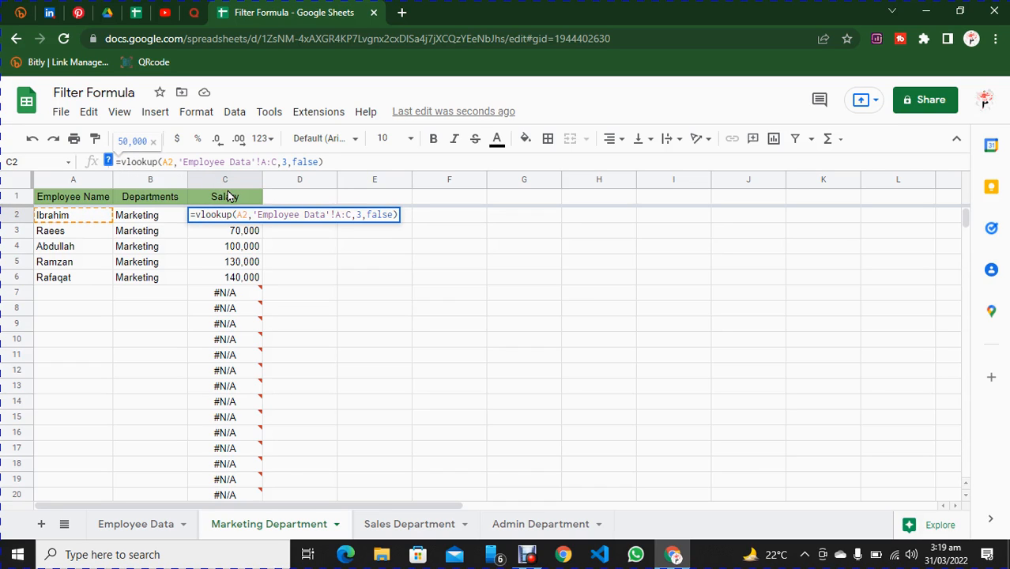
pyautogui.write('iferror')
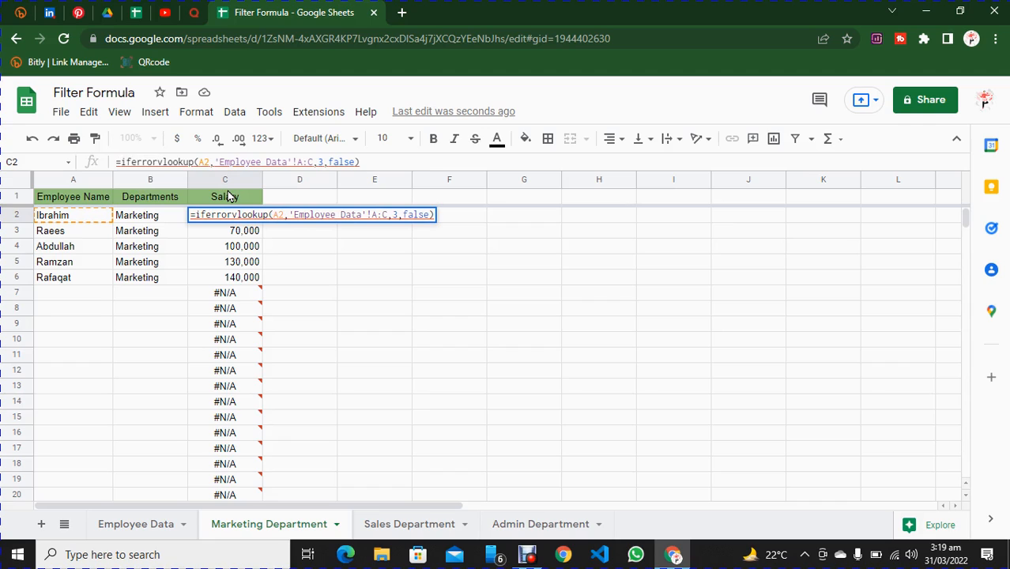
pyautogui.write('(')
pyautogui.click(388, 161)
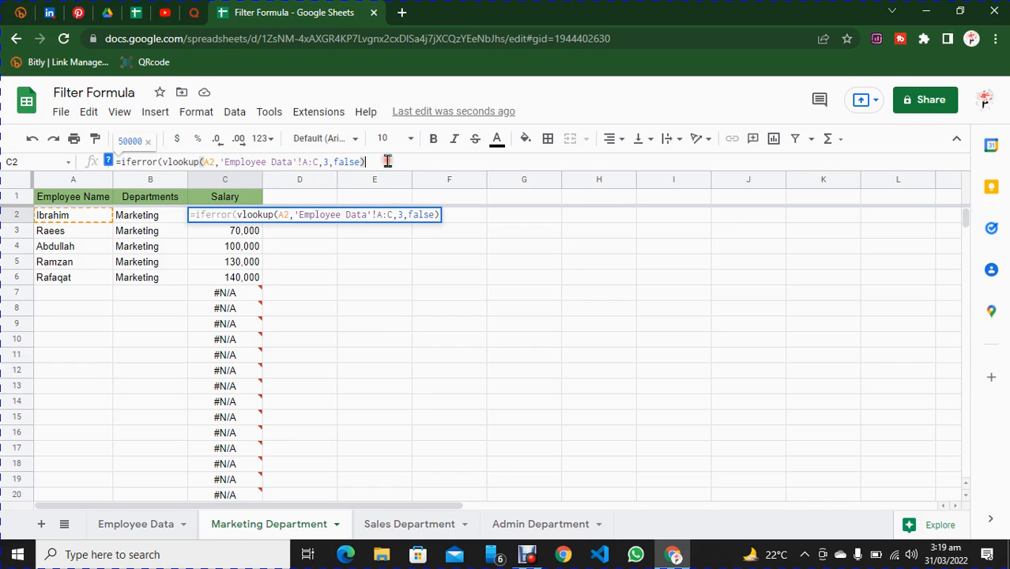
pyautogui.write(')')
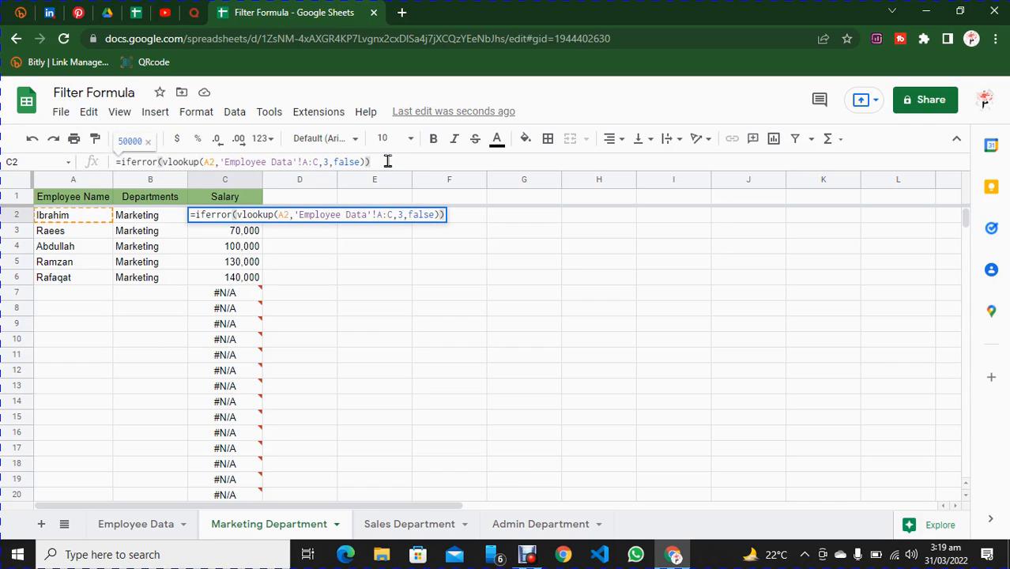
pyautogui.press('Return')
# Fill the IFERROR salary formula from cell C2 down to C1000 on the Marketing Department sheet.
pyautogui.click(243, 219)
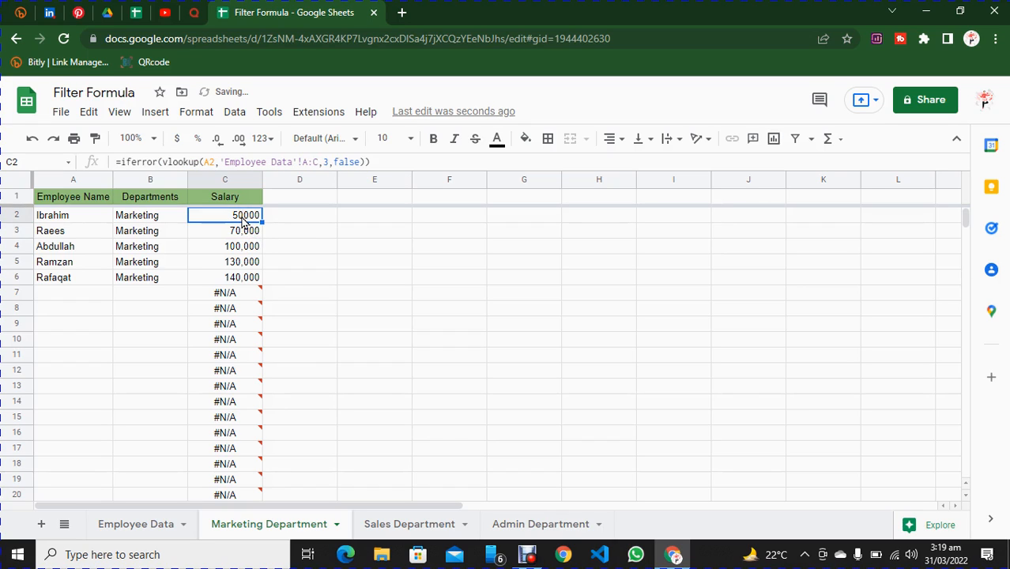
pyautogui.hotkey('ctrl', 'shift', 'Down')
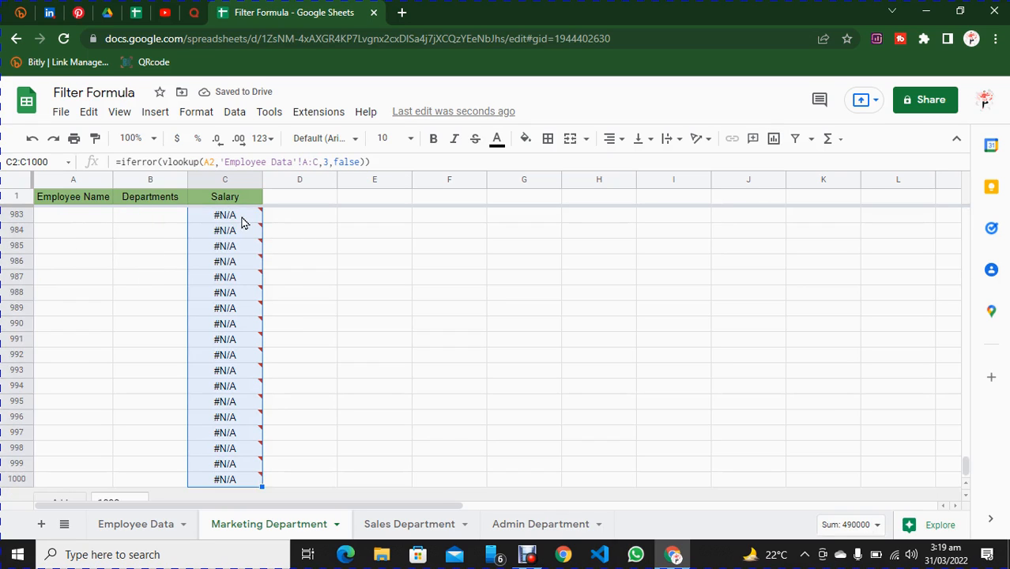
pyautogui.hotkey('ctrl', 'd')
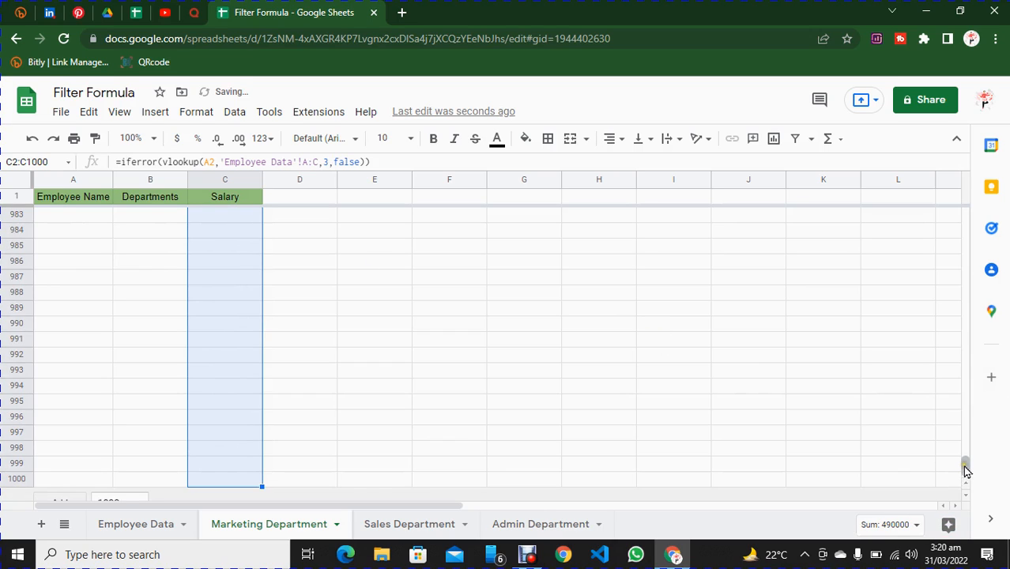
pyautogui.moveTo(962, 476); pyautogui.dragTo(963, 199)
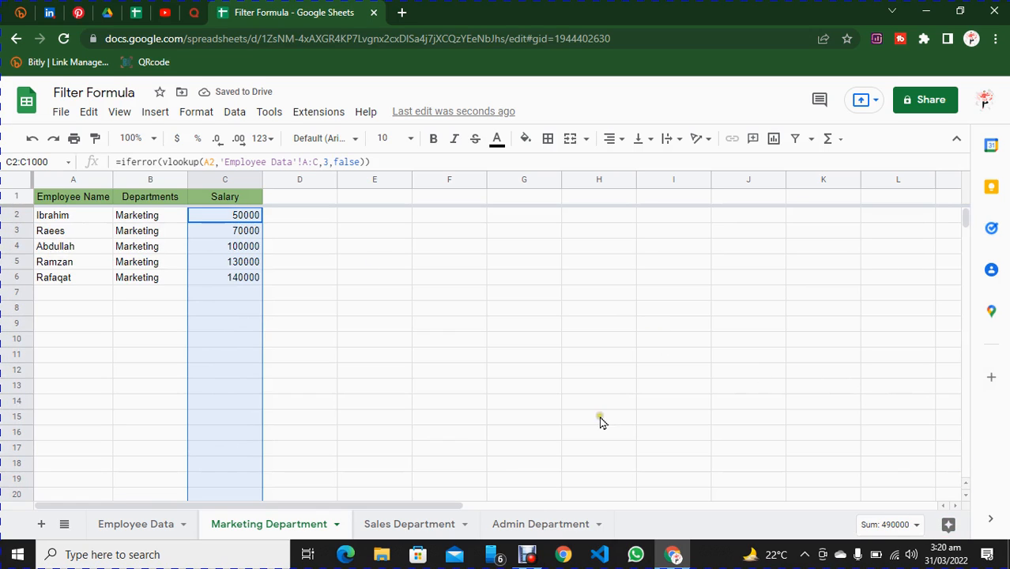
# Copy the IFERROR department formula text from Marketing Department cell B2 into cell B2 of the Sales Department sheet.
pyautogui.click(402, 528)
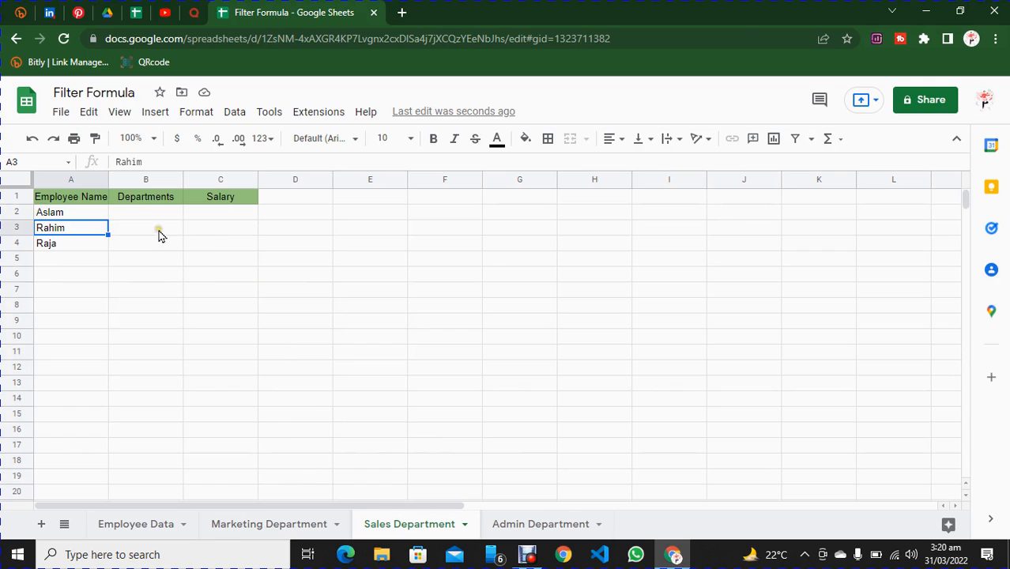
pyautogui.click(261, 525)
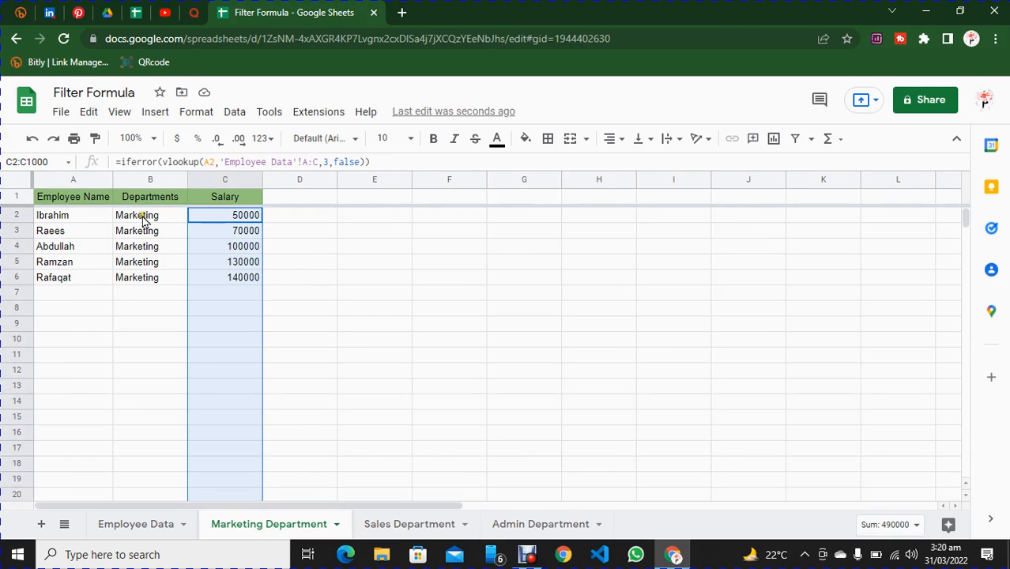
pyautogui.click(143, 221)
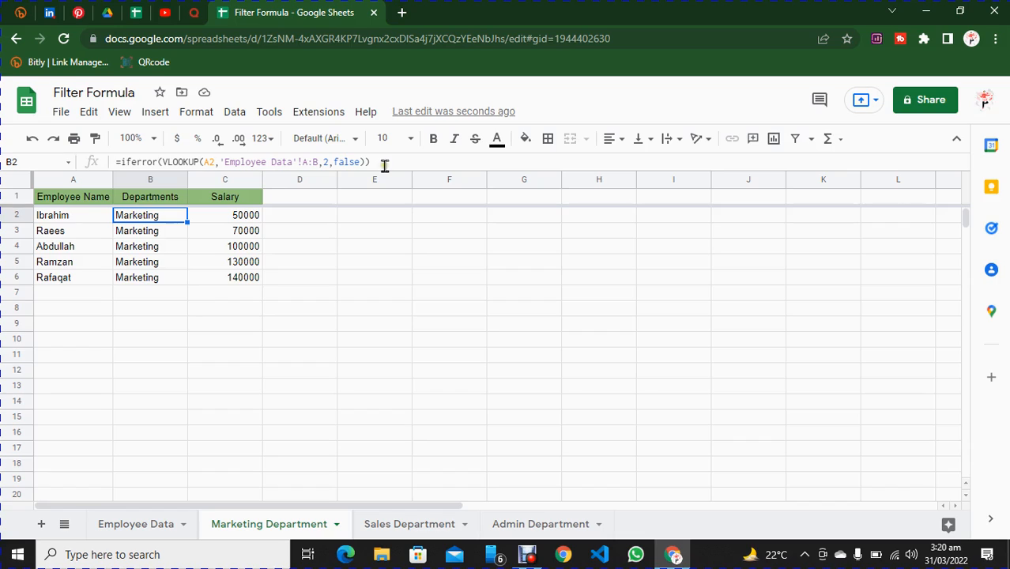
pyautogui.moveTo(384, 162); pyautogui.dragTo(105, 162)
pyautogui.hotkey('ctrl', 'c')
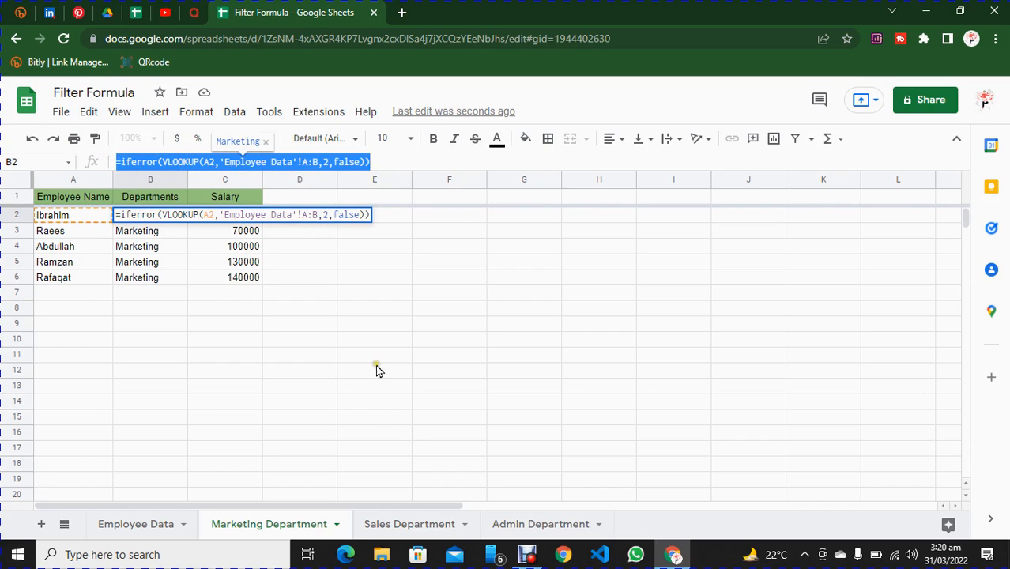
pyautogui.click(395, 525)
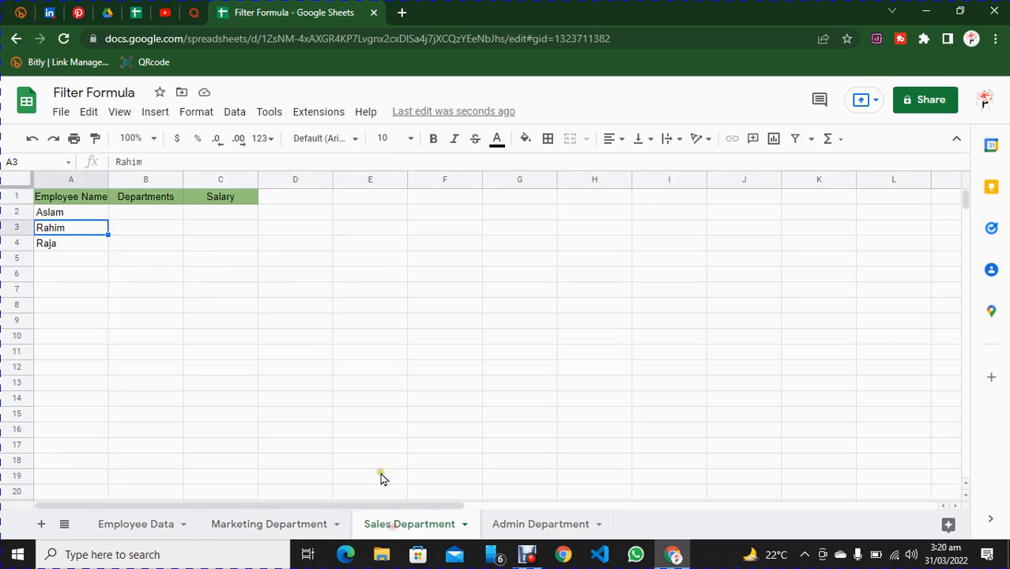
pyautogui.click(135, 214)
pyautogui.doubleClick(136, 214)
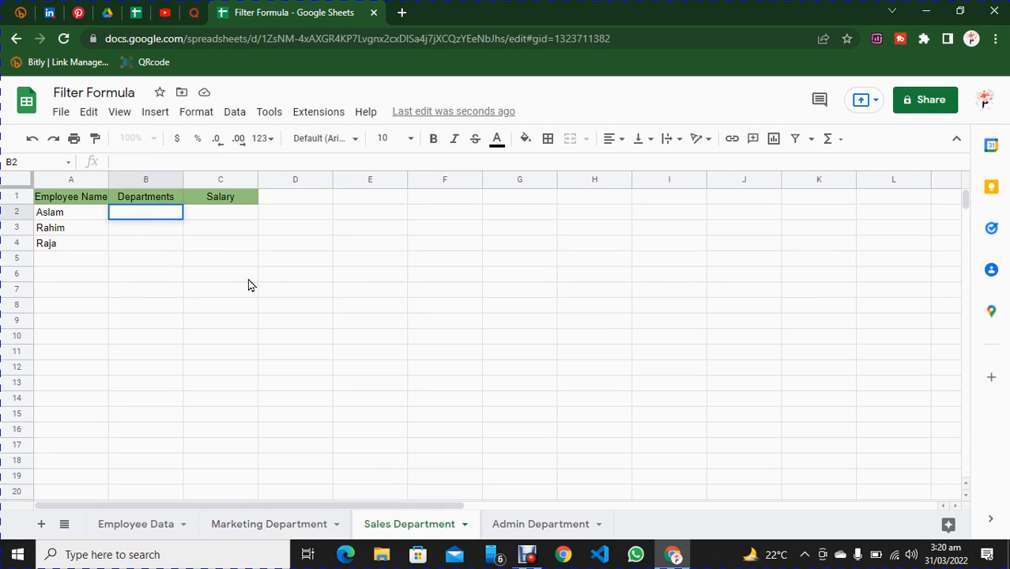
pyautogui.hotkey('ctrl', 'v')
pyautogui.press('Return')
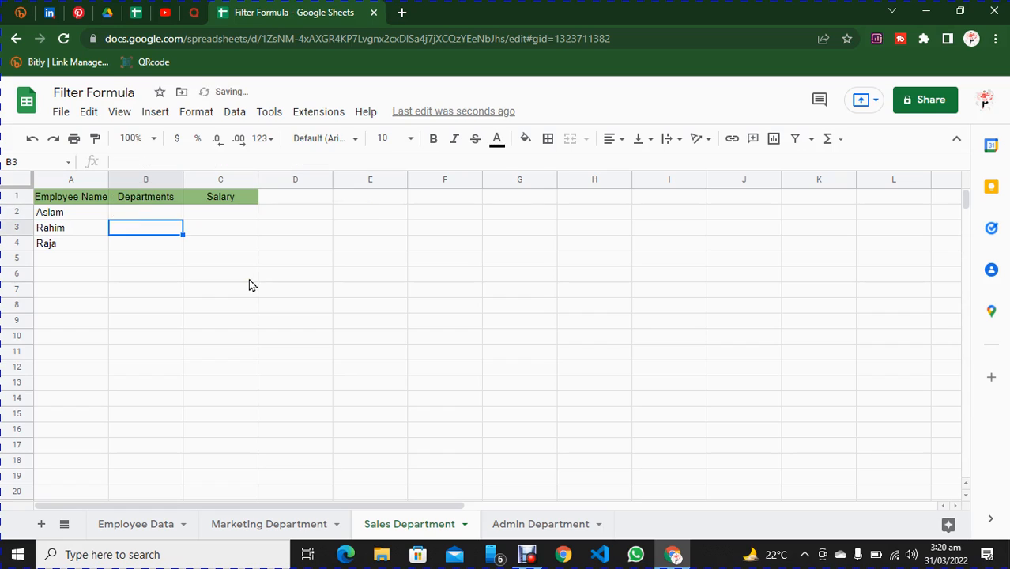
# Fill the department formula from cell B2 down to B1000 on the Sales Department sheet.
pyautogui.click(151, 215)
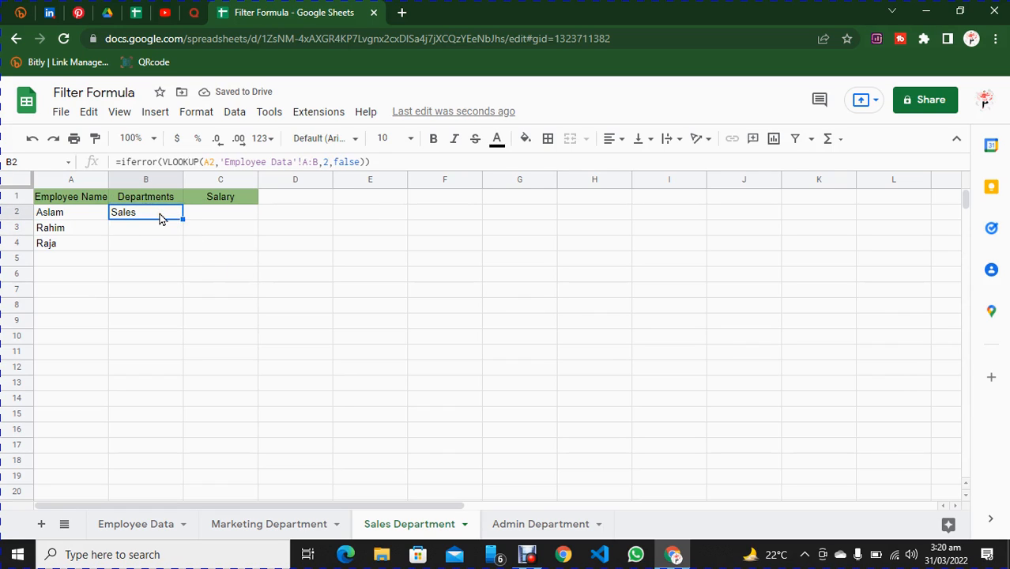
pyautogui.hotkey('ctrl', 'shift', 'Down')
pyautogui.hotkey('ctrl', 'd')
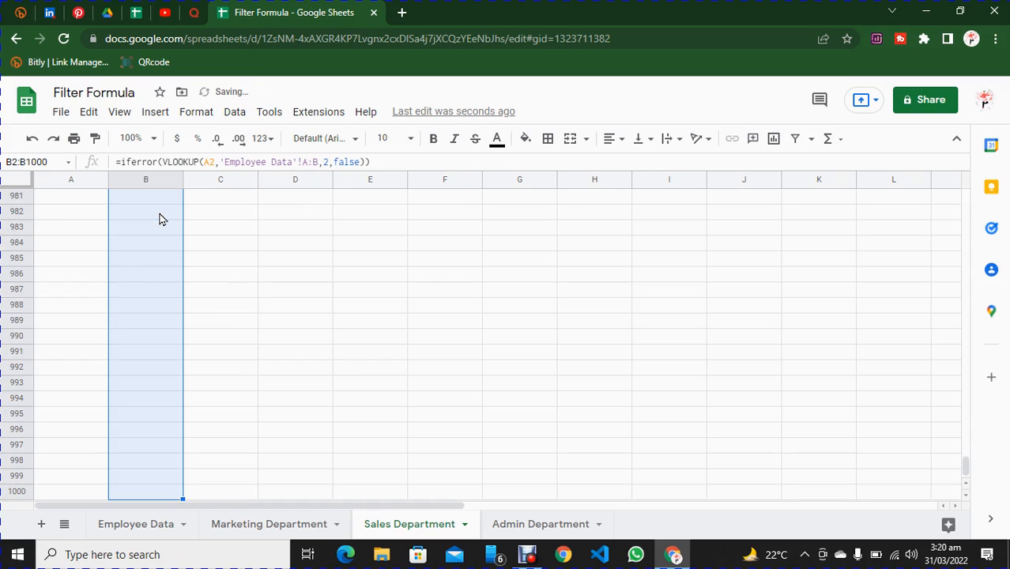
pyautogui.moveTo(970, 460); pyautogui.dragTo(969, 175)
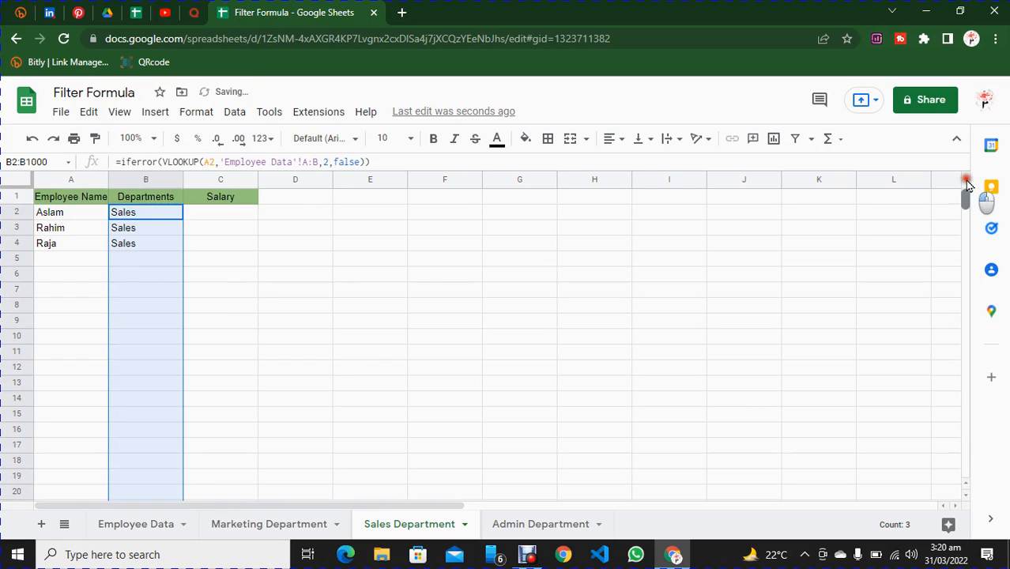
# Copy the IFERROR salary formula text from Marketing Department cell C2 into cell C2 of the Sales Department sheet.
pyautogui.click(281, 527)
pyautogui.click(237, 218)
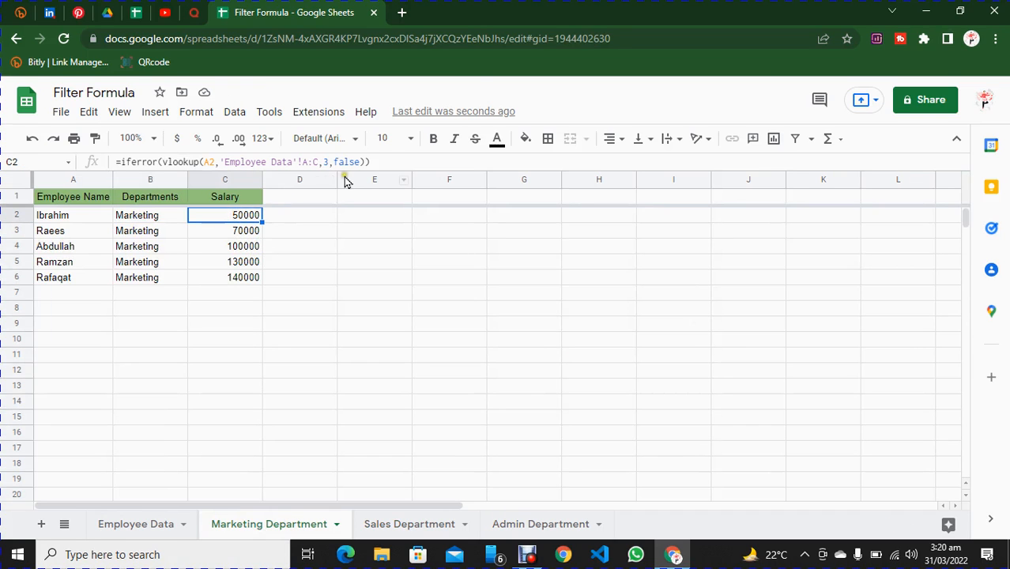
pyautogui.moveTo(373, 162); pyautogui.dragTo(120, 151)
pyautogui.hotkey('ctrl', 'c')
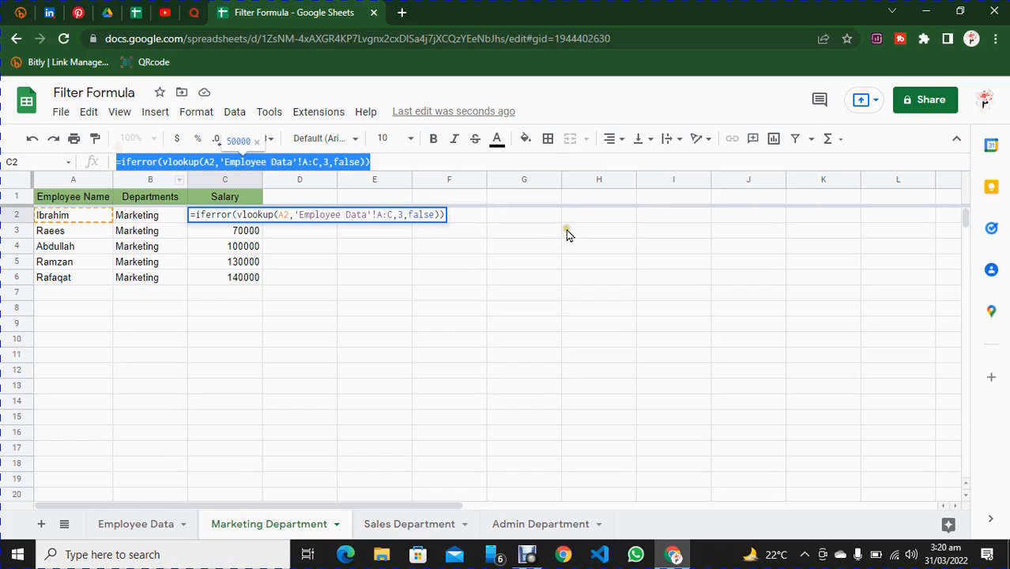
pyautogui.click(395, 524)
pyautogui.click(229, 214)
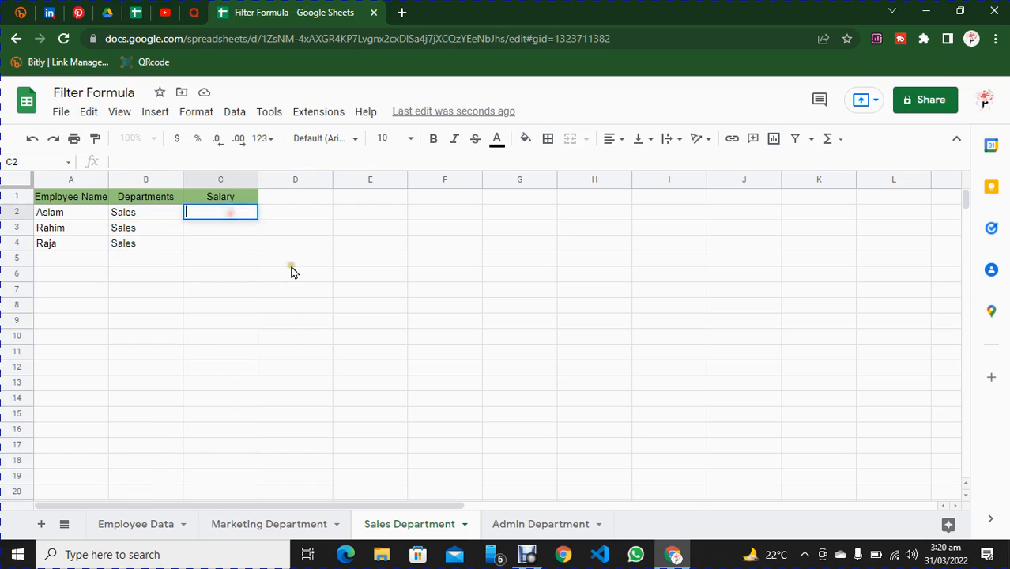
pyautogui.hotkey('ctrl', 'v')
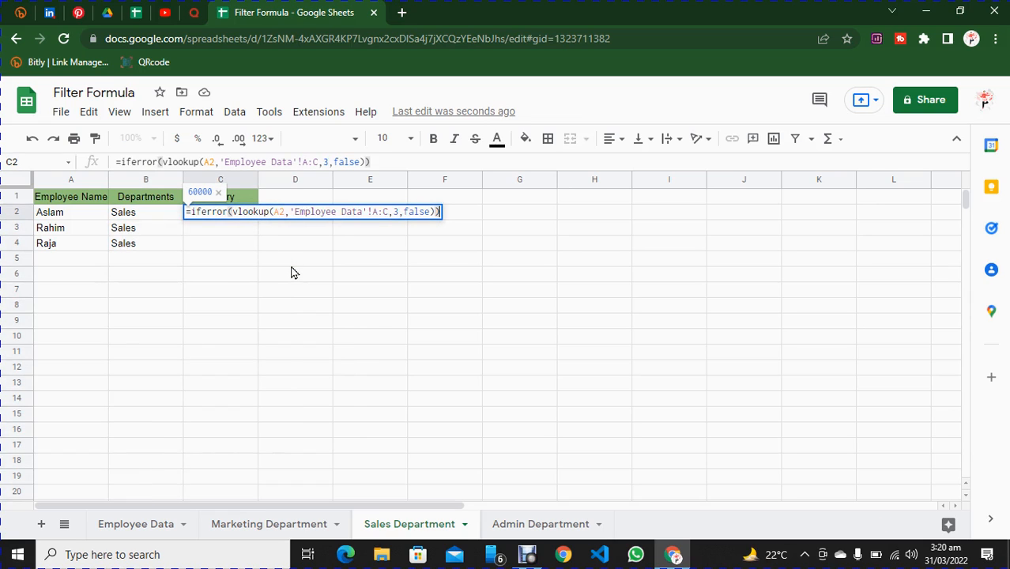
pyautogui.press('Return')
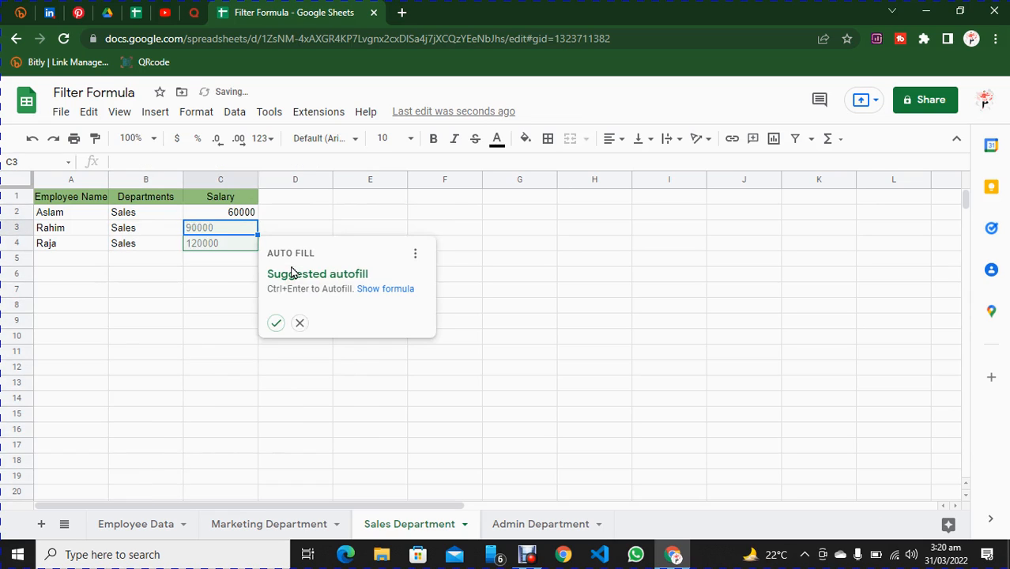
# Accept the suggested autofill for the Sales Department salaries and fill the formula from C4 down to C1000.
pyautogui.click(279, 324)
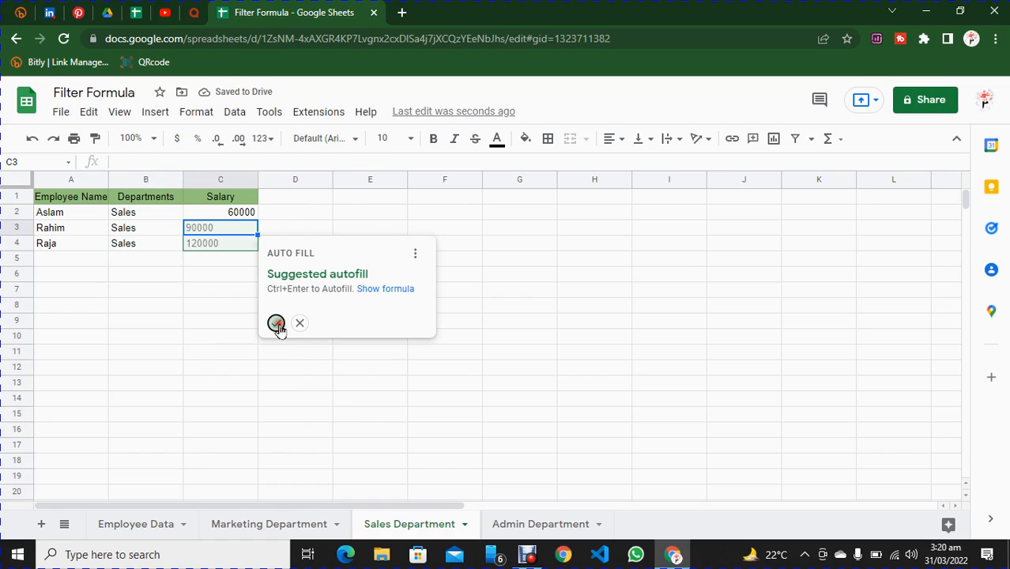
pyautogui.click(230, 245)
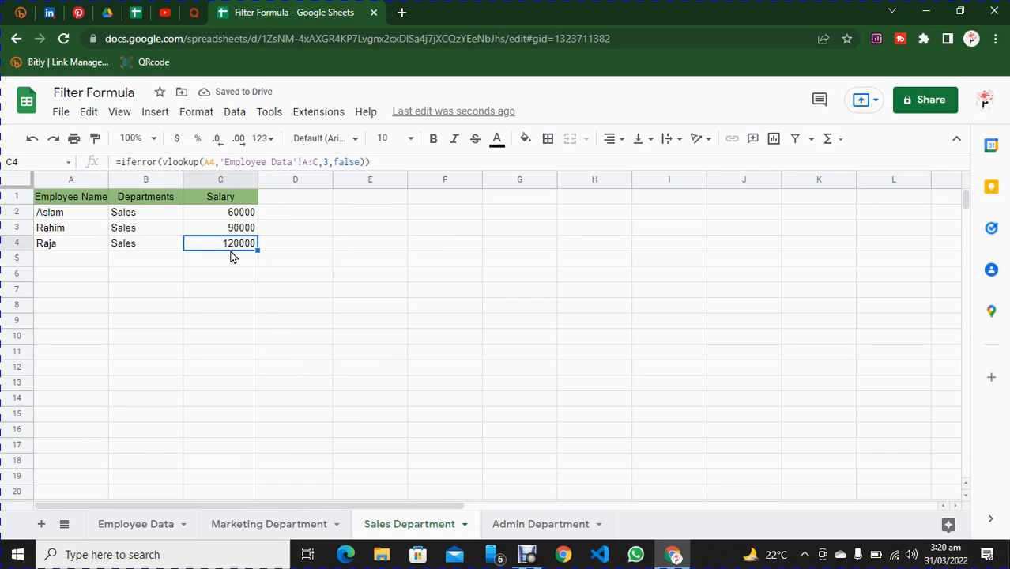
pyautogui.hotkey('ctrl', 'shift', 'Down')
pyautogui.hotkey('ctrl', 'd')
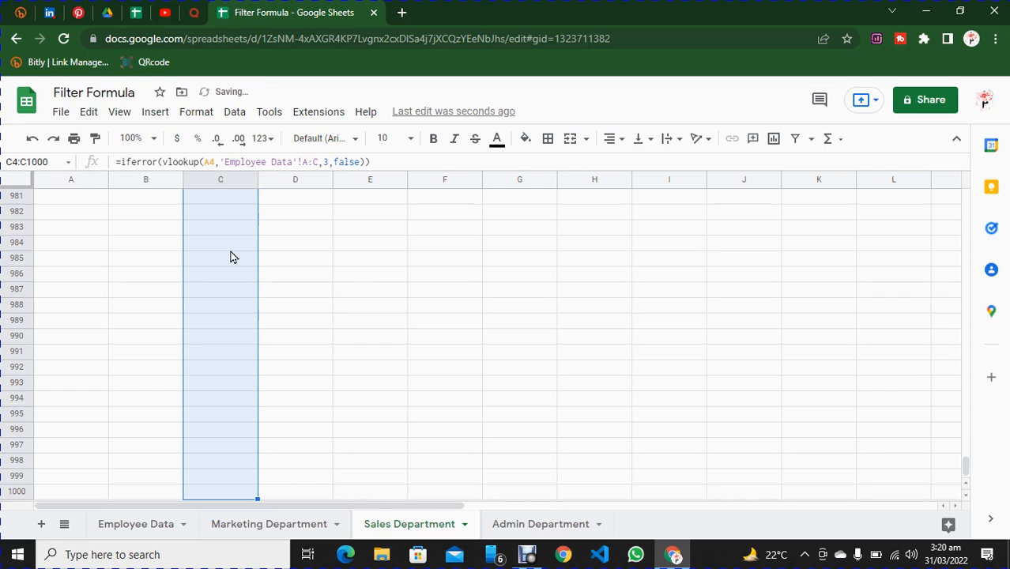
pyautogui.moveTo(964, 465); pyautogui.dragTo(964, 194)
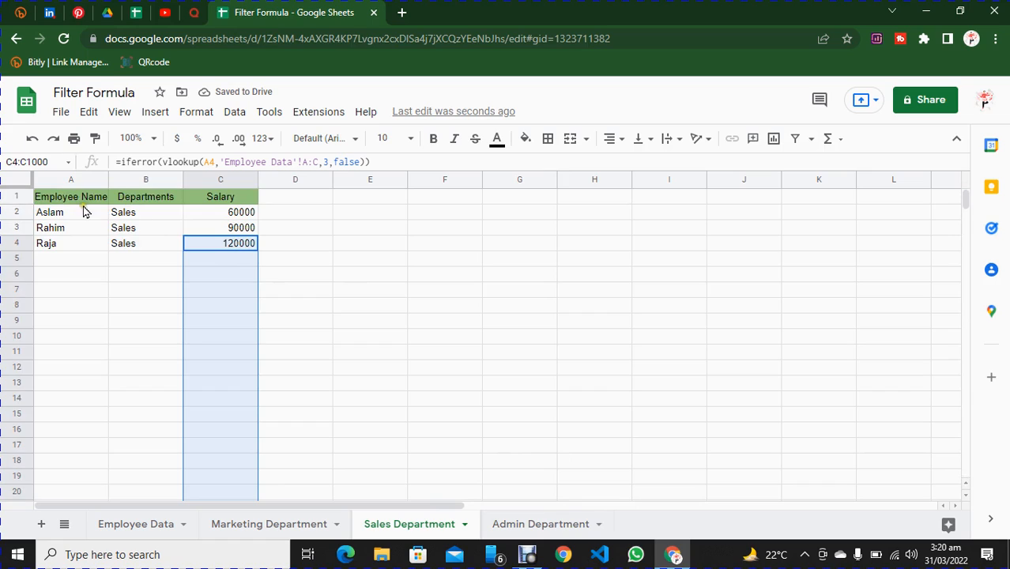
# Copy the IFERROR department formula text from Sales Department cell B2 into cell B2 of the Admin Department sheet.
pyautogui.click(125, 213)
pyautogui.moveTo(383, 165); pyautogui.dragTo(90, 164)
pyautogui.hotkey('ctrl', 'c')
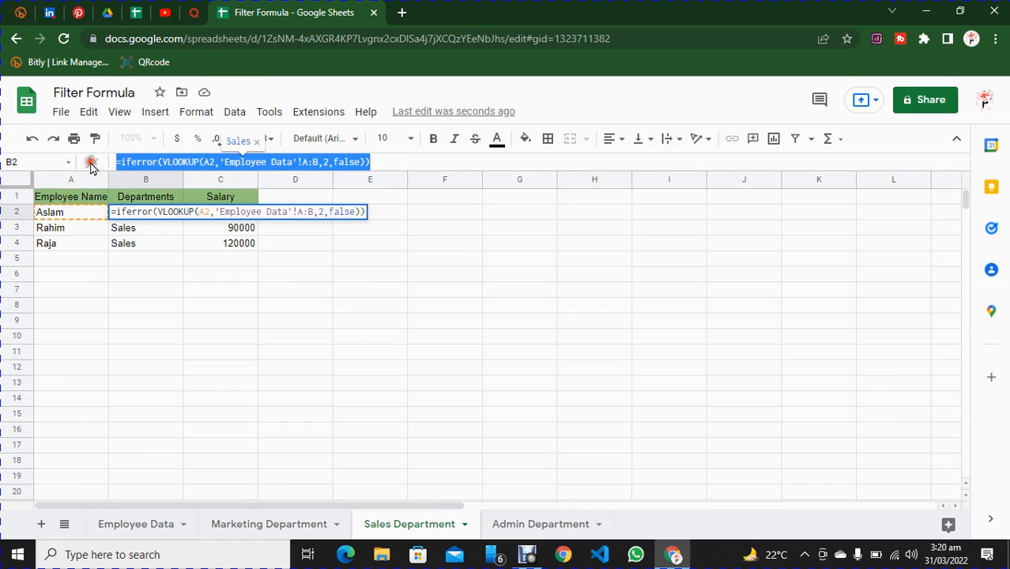
pyautogui.click(525, 526)
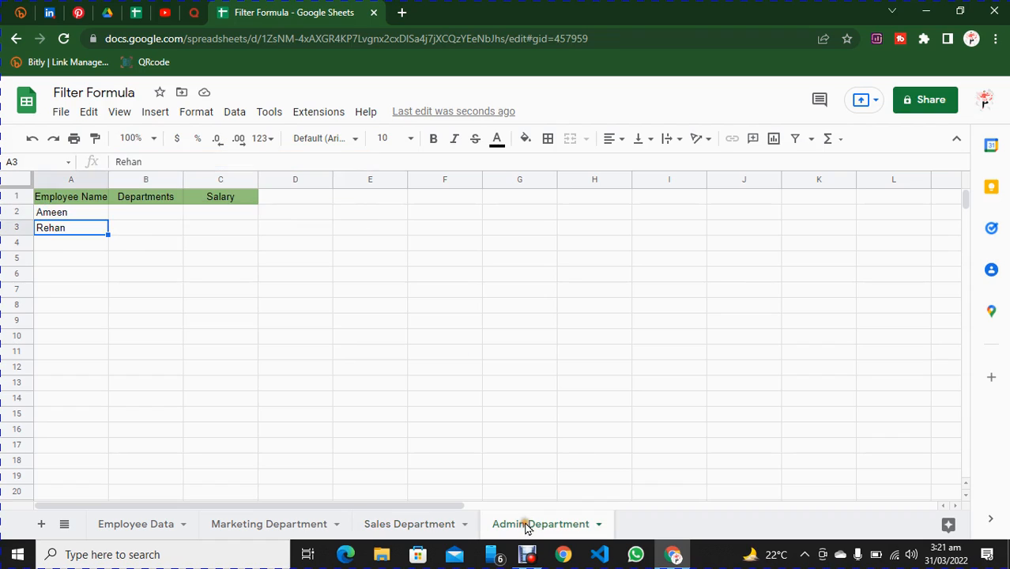
pyautogui.doubleClick(151, 214)
pyautogui.hotkey('ctrl', 'v')
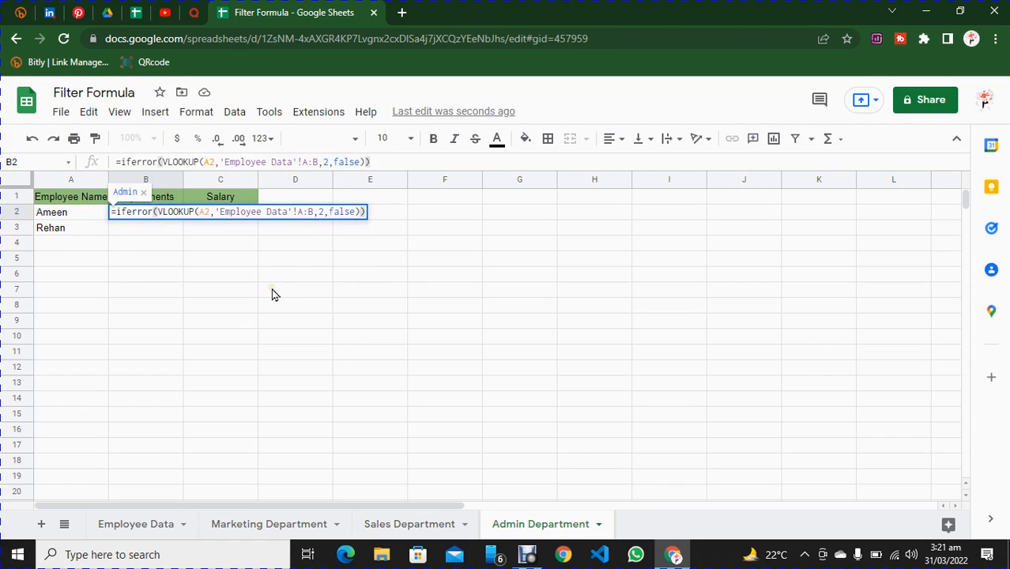
pyautogui.press('Return')
# Accept the suggested autofill for the Admin Department departments and fill the formula from B3 down to B1000.
pyautogui.click(201, 322)
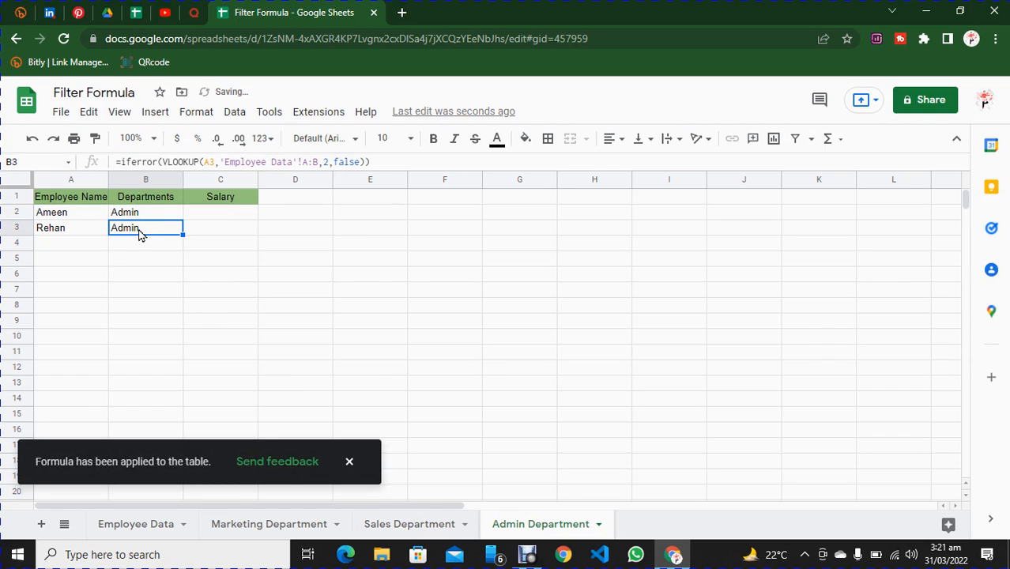
pyautogui.hotkey('ctrl', 'shift', 'Down')
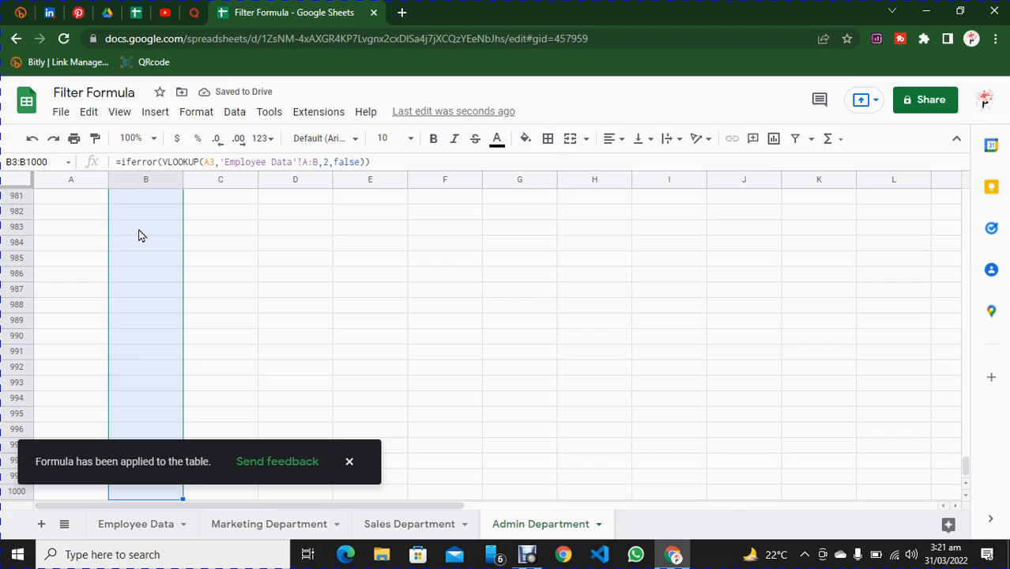
pyautogui.moveTo(966, 466); pyautogui.dragTo(963, 192)
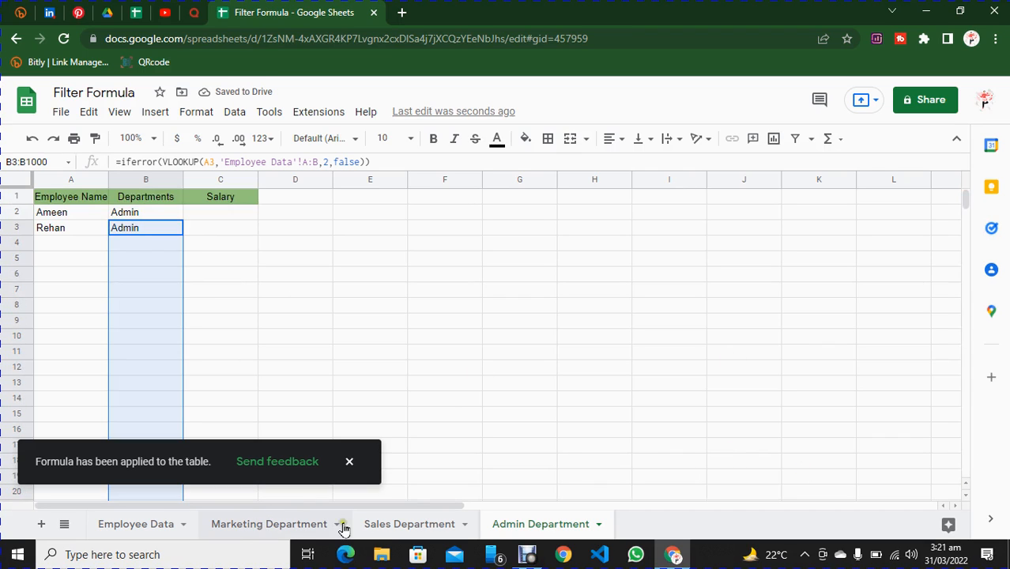
# Copy the IFERROR salary formula text from Sales Department cell C2 into cell C2 of the Admin Department sheet.
pyautogui.click(379, 523)
pyautogui.click(235, 217)
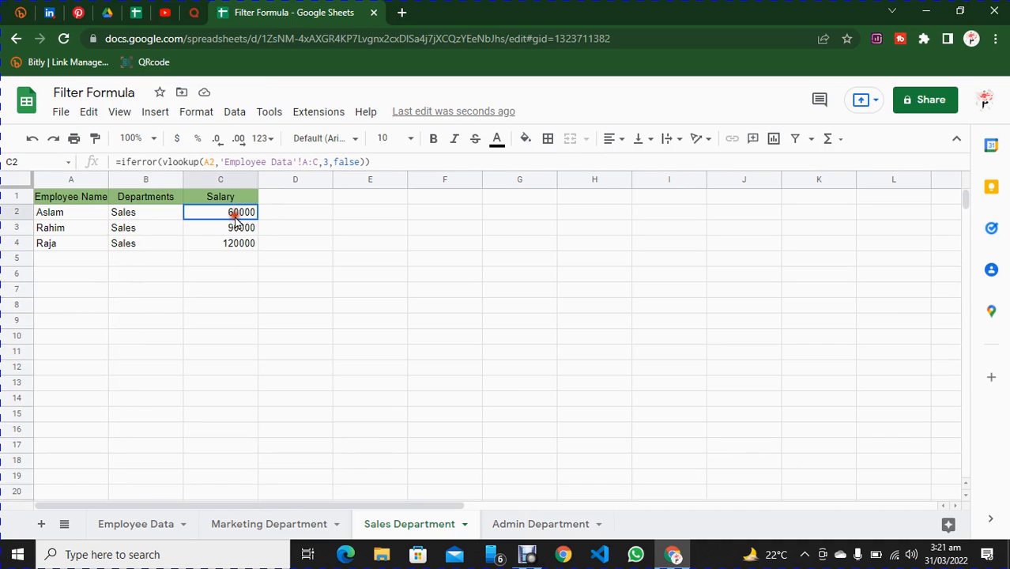
pyautogui.click(392, 166)
pyautogui.moveTo(392, 166); pyautogui.dragTo(111, 161)
pyautogui.hotkey('ctrl', 'c')
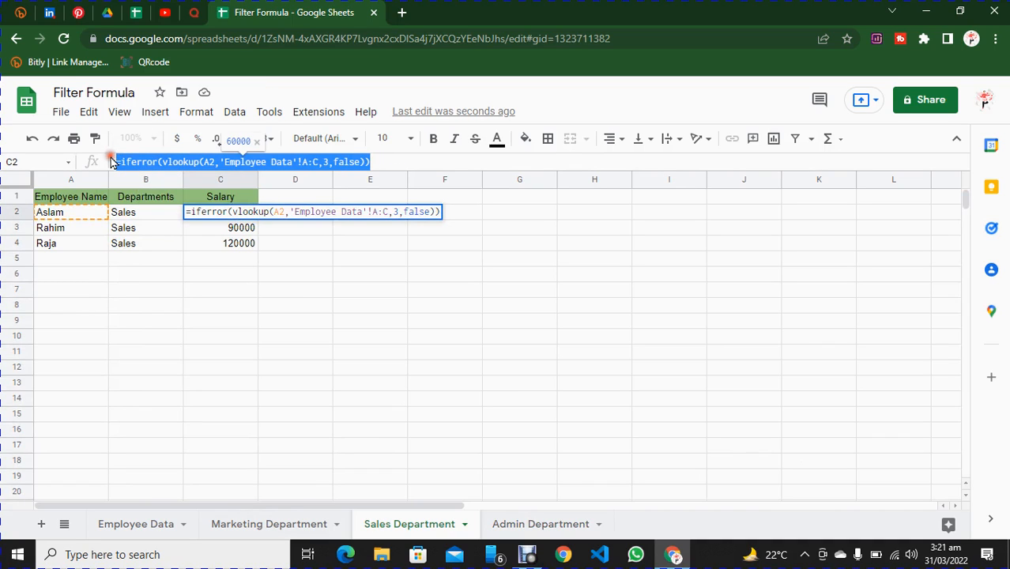
pyautogui.click(545, 523)
pyautogui.click(241, 214)
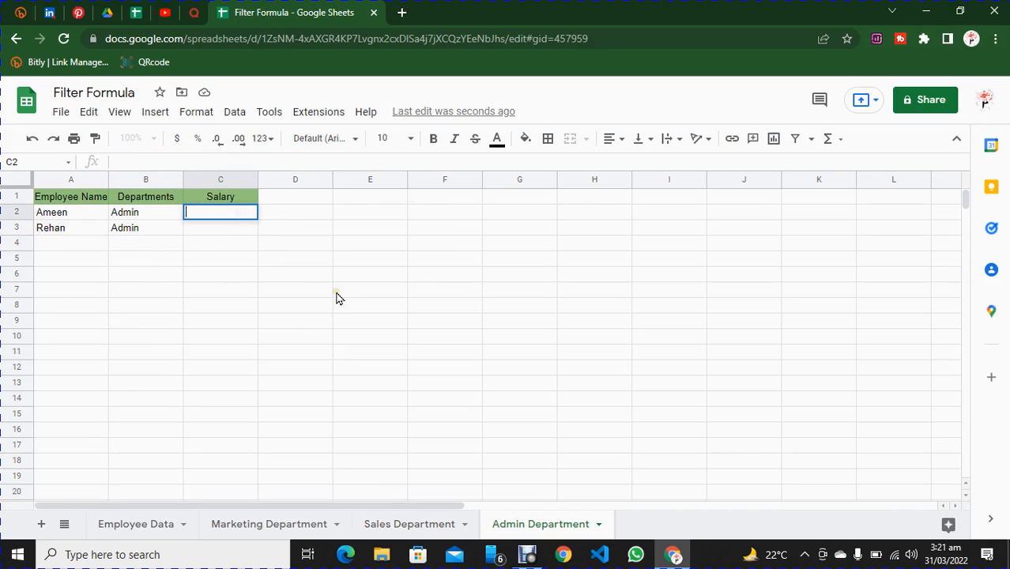
pyautogui.hotkey('ctrl', 'v')
pyautogui.press('Return')
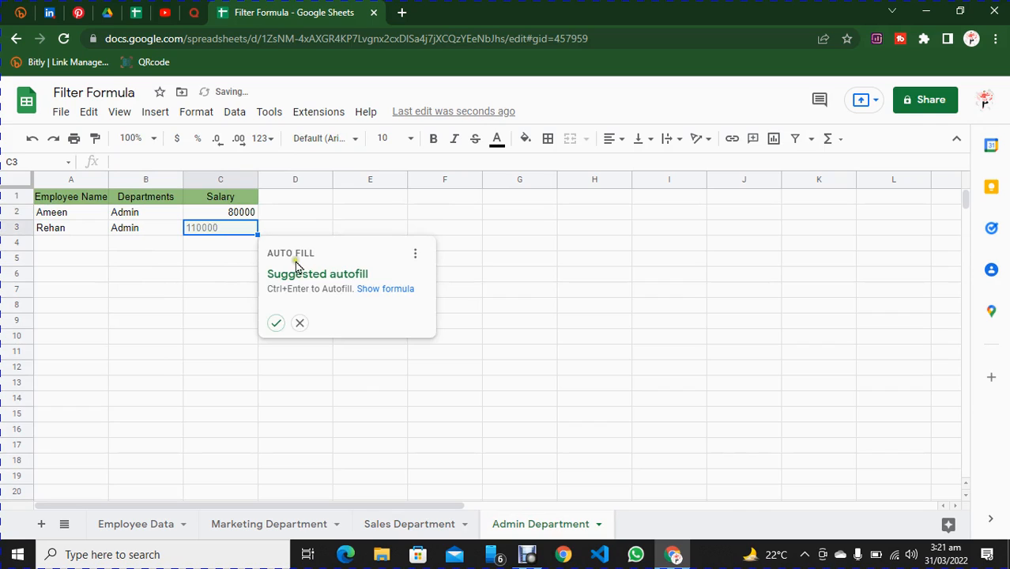
# Accept the suggested autofill for the Admin Department salaries and fill the formula from C3 down to C1000.
pyautogui.click(274, 323)
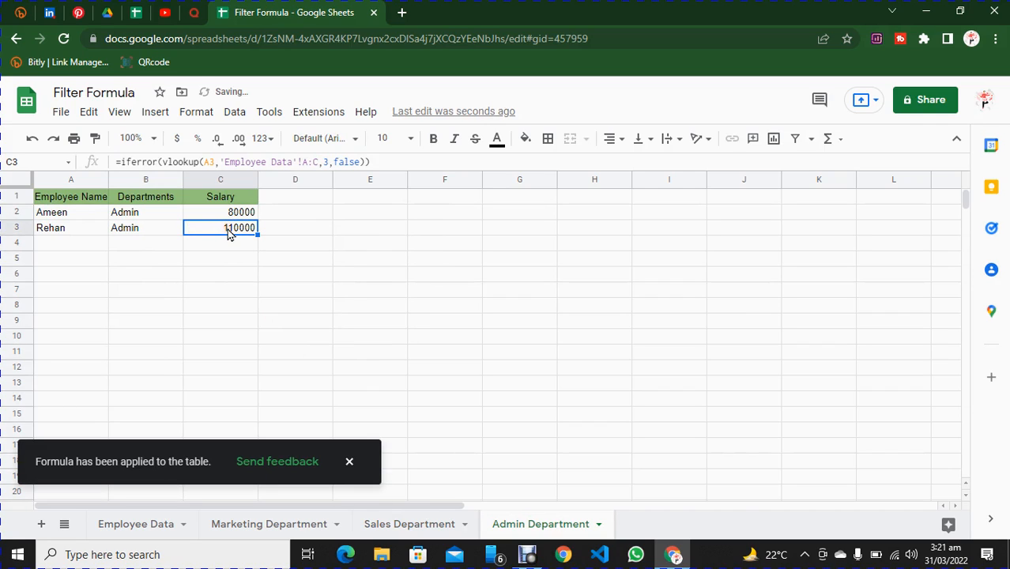
pyautogui.hotkey('ctrl', 'shift', 'Down')
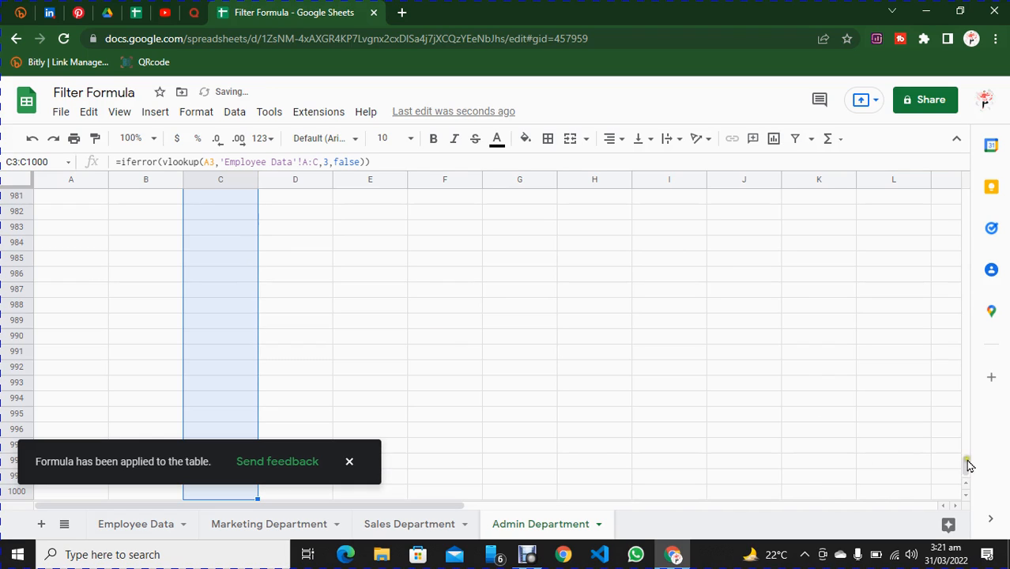
pyautogui.moveTo(965, 465); pyautogui.dragTo(963, 180)
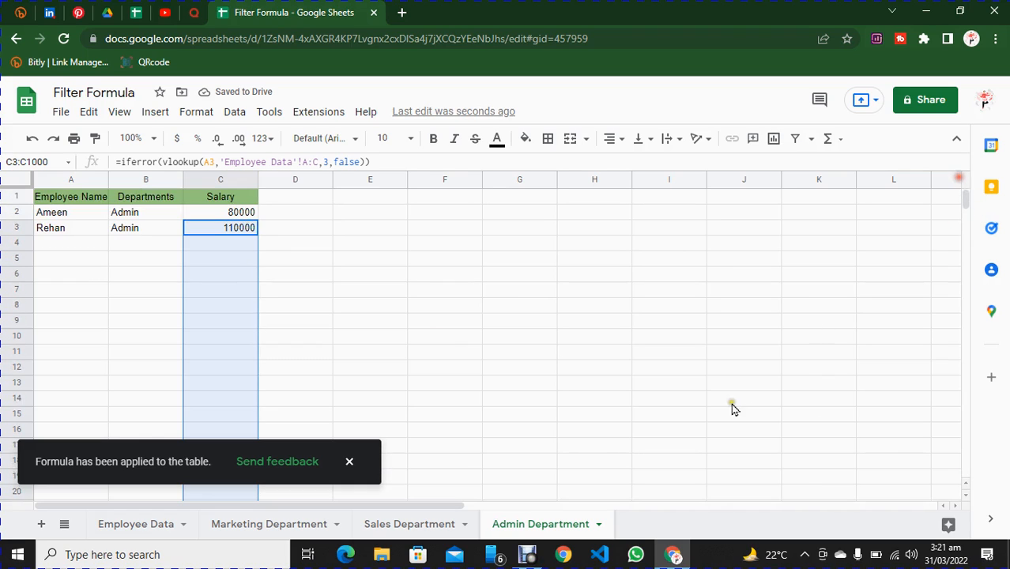
pyautogui.click(566, 303)
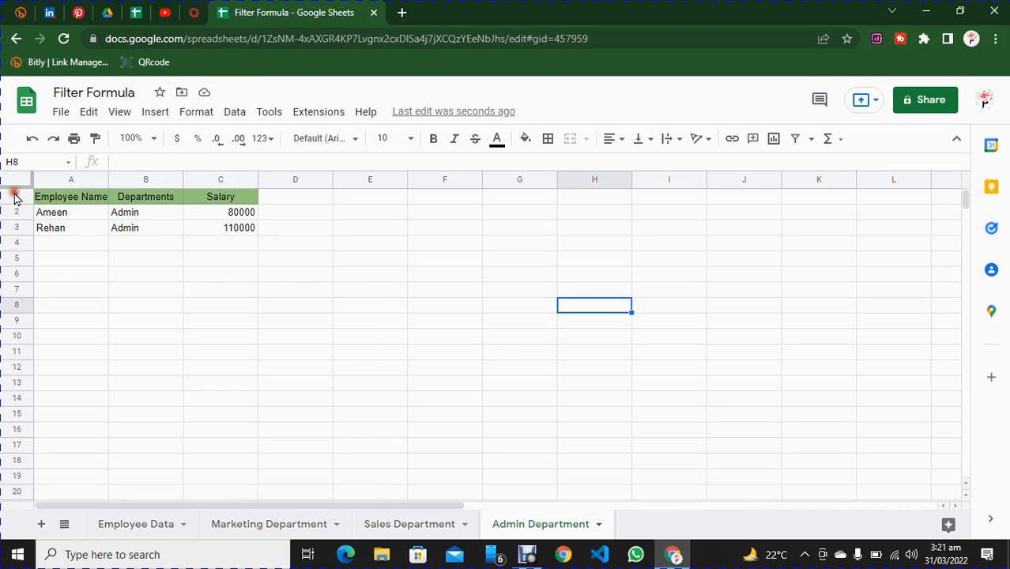
# Freeze the Admin Department sheet up to row 1 so the header row stays fixed.
pyautogui.click(16, 196)
pyautogui.click(119, 112)
pyautogui.moveTo(165, 163)
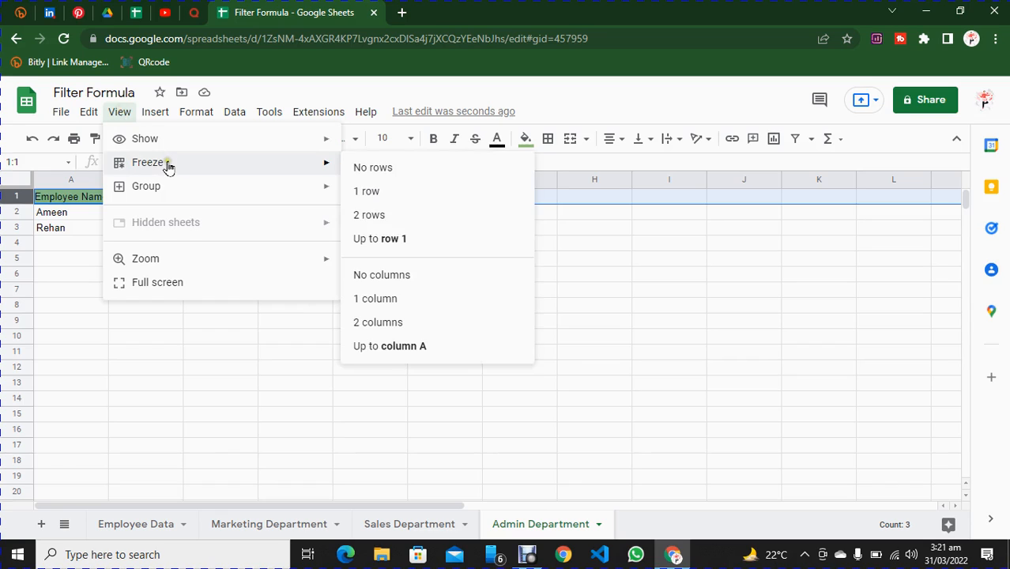
pyautogui.click(402, 240)
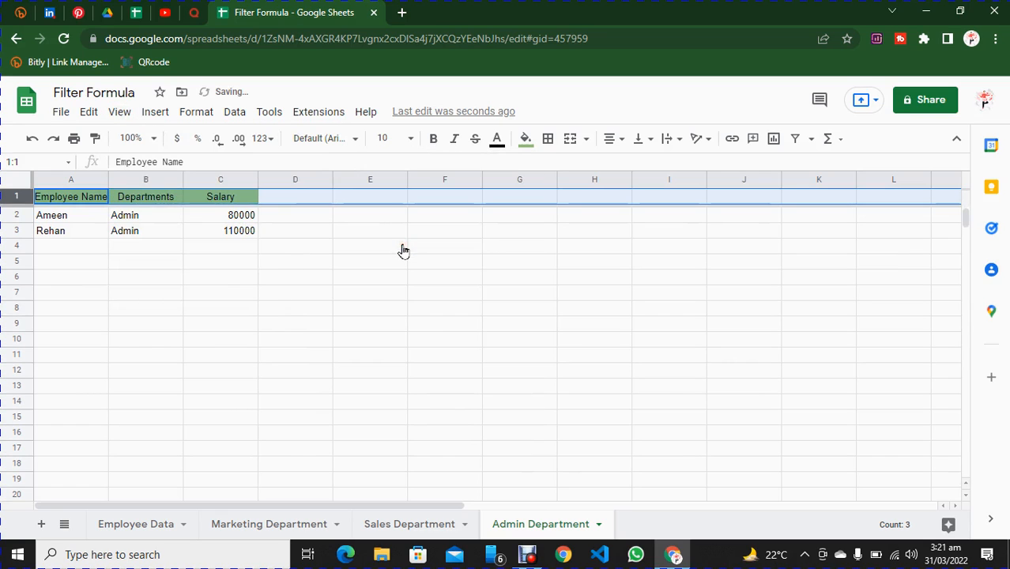
pyautogui.click(447, 325)
# Freeze the Admin Department sheet's columns up to column C.
pyautogui.click(224, 180)
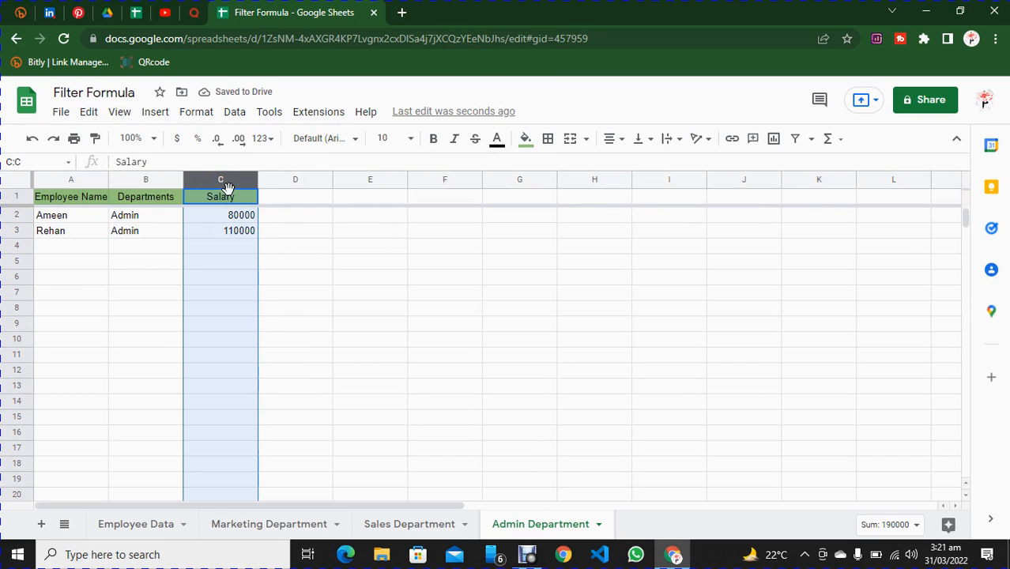
pyautogui.click(120, 112)
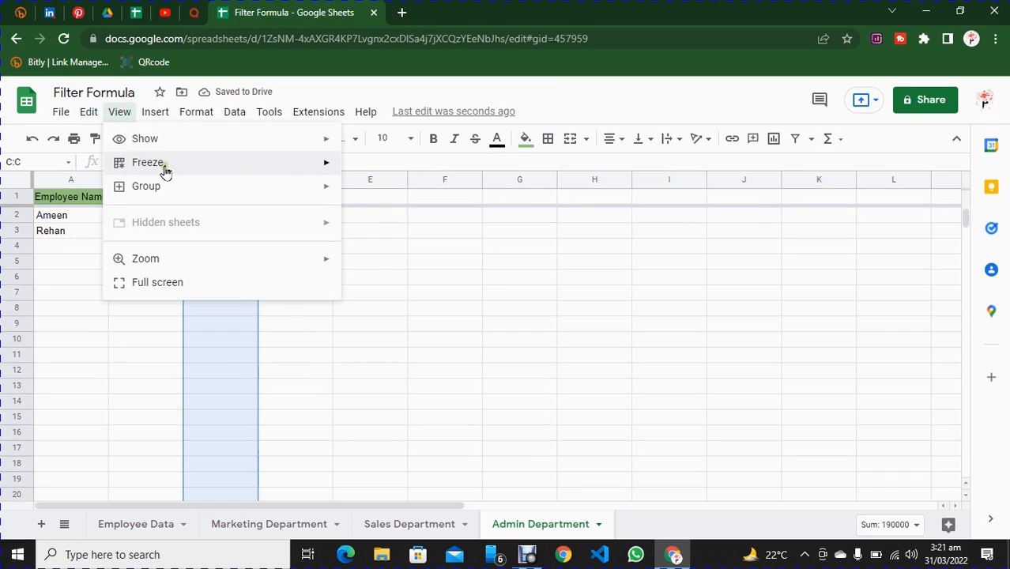
pyautogui.moveTo(162, 166)
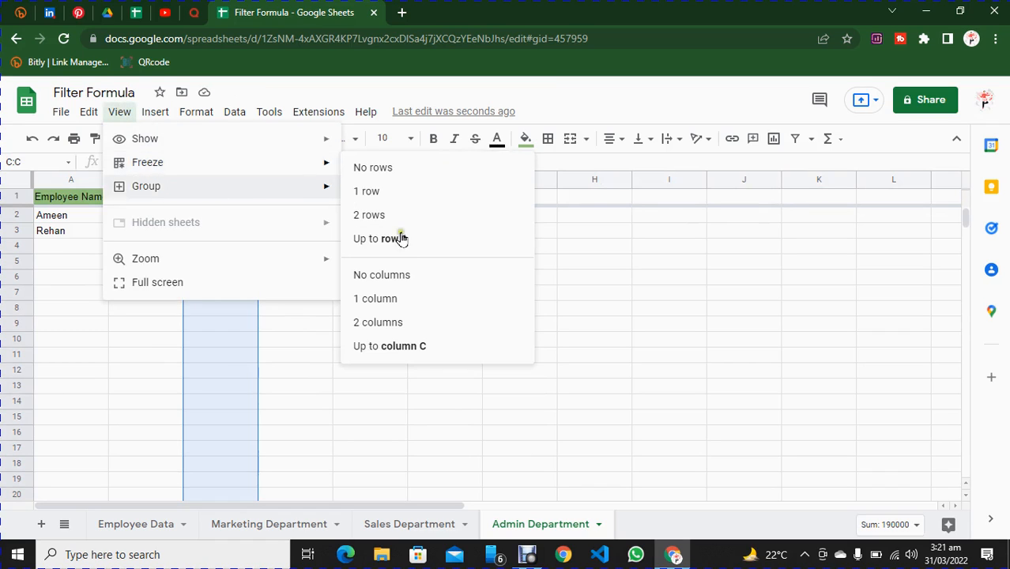
pyautogui.click(408, 350)
# Widen the Employee Name column slightly on the Admin Department sheet.
pyautogui.moveTo(373, 506); pyautogui.dragTo(257, 499)
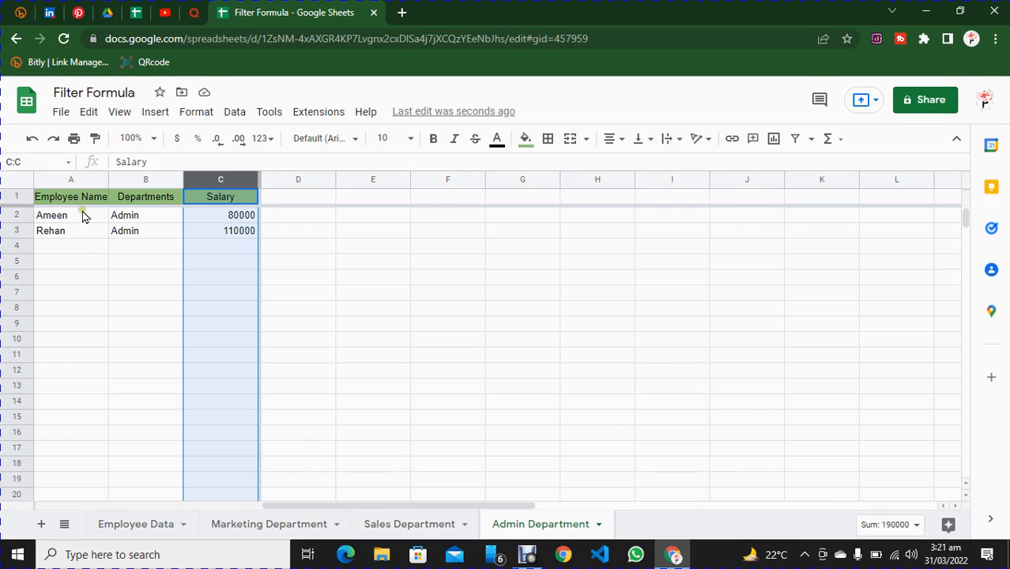
pyautogui.moveTo(107, 177); pyautogui.dragTo(116, 177)
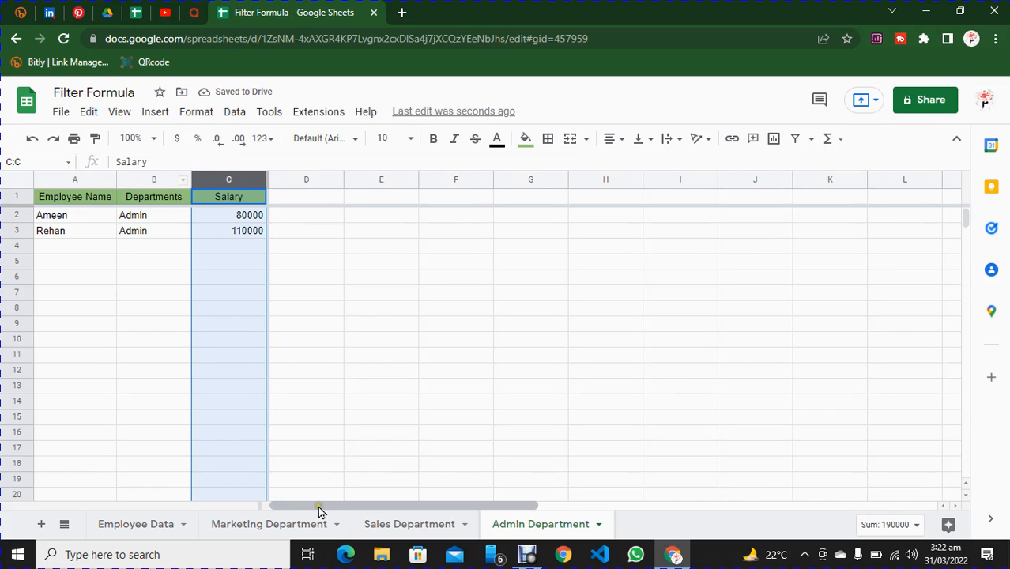
pyautogui.moveTo(318, 506)
pyautogui.mouseDown()
pyautogui.moveTo(769, 503)
pyautogui.moveTo(298, 506)
pyautogui.mouseUp()
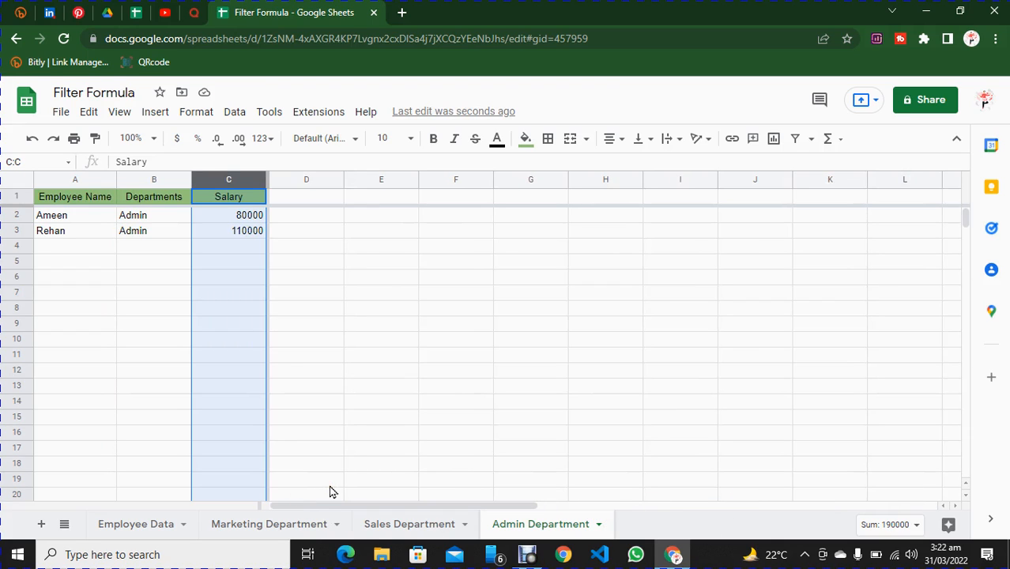